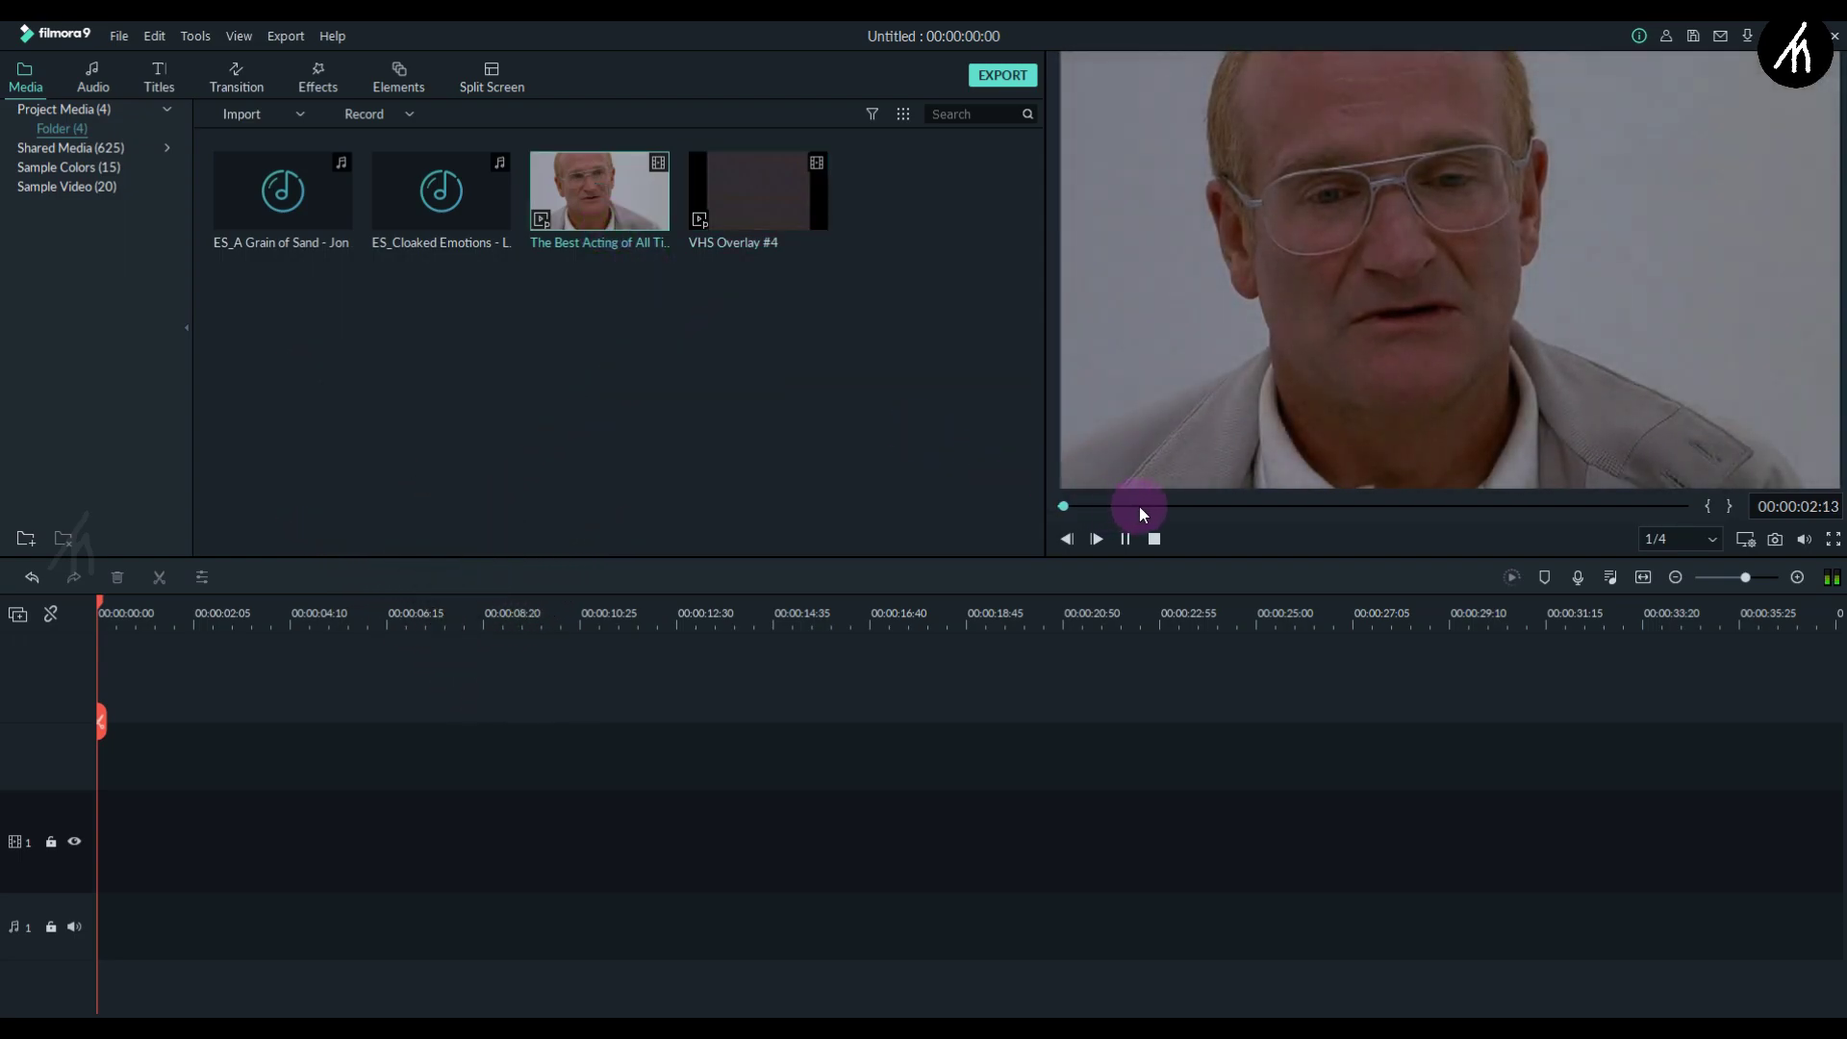
pyautogui.click(730, 423)
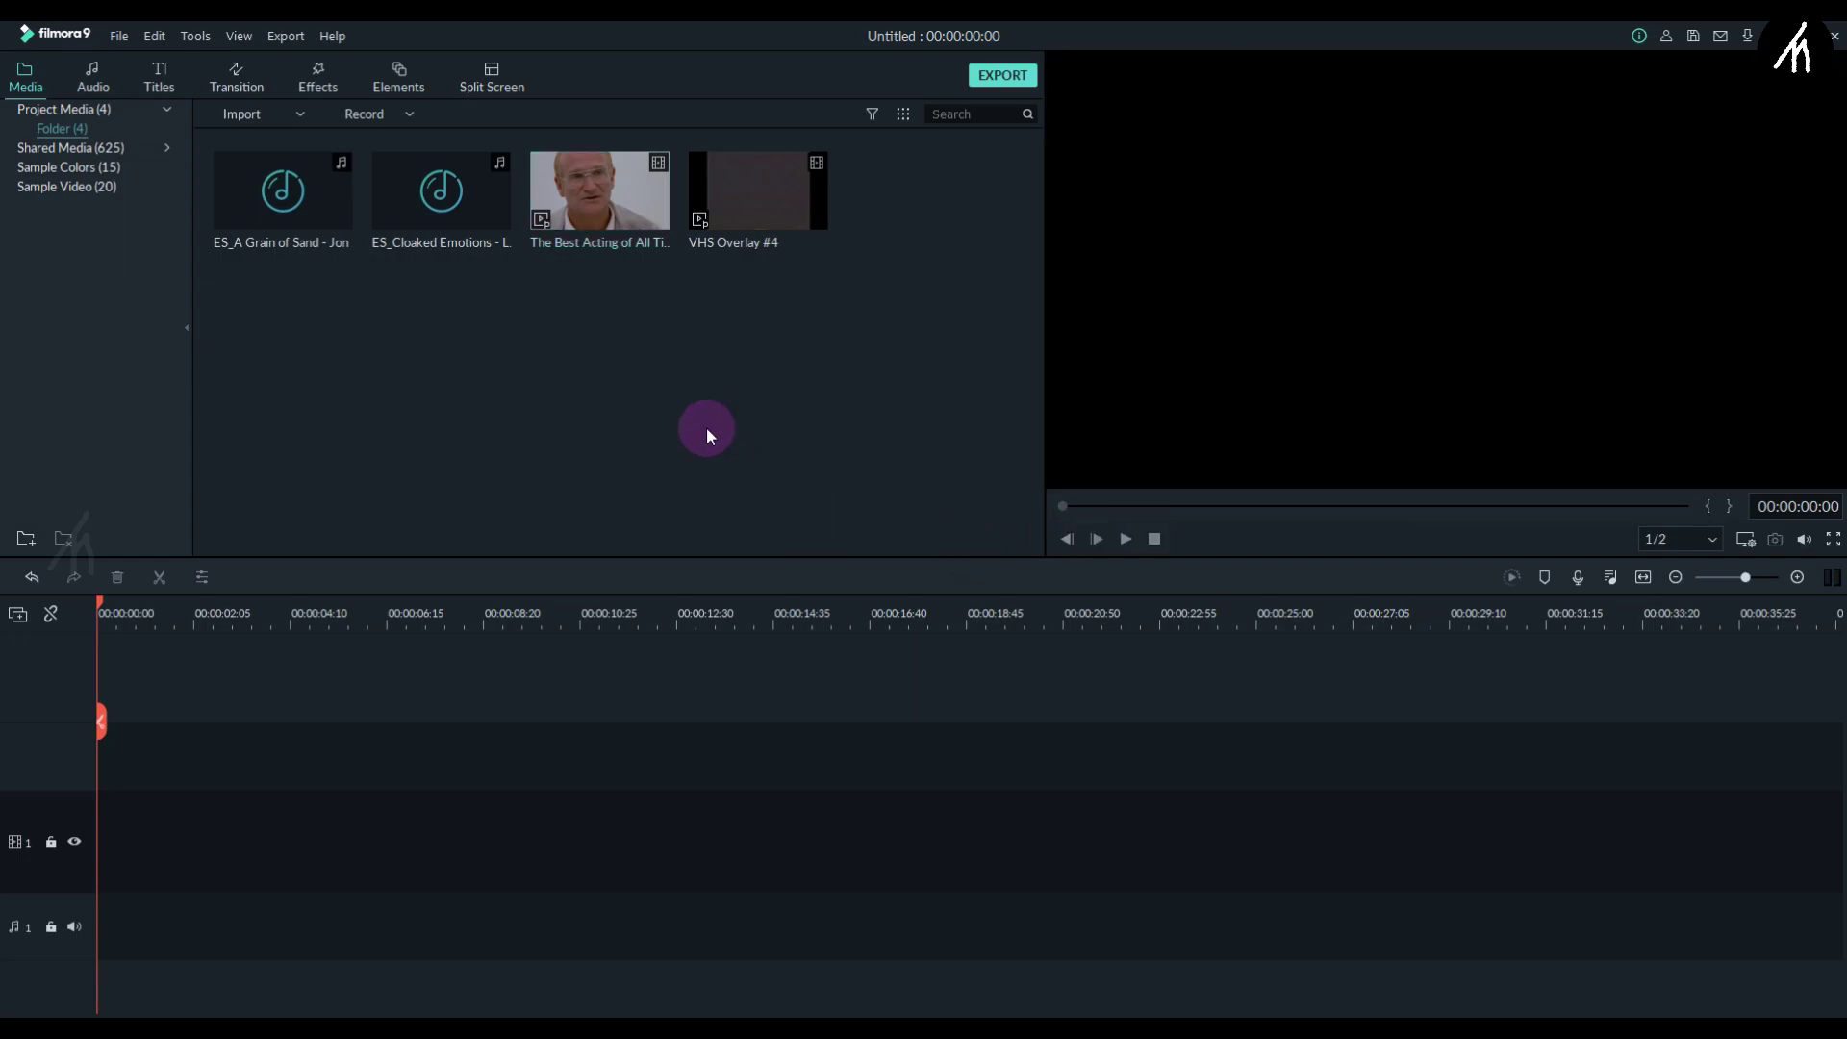
pyautogui.click(465, 223)
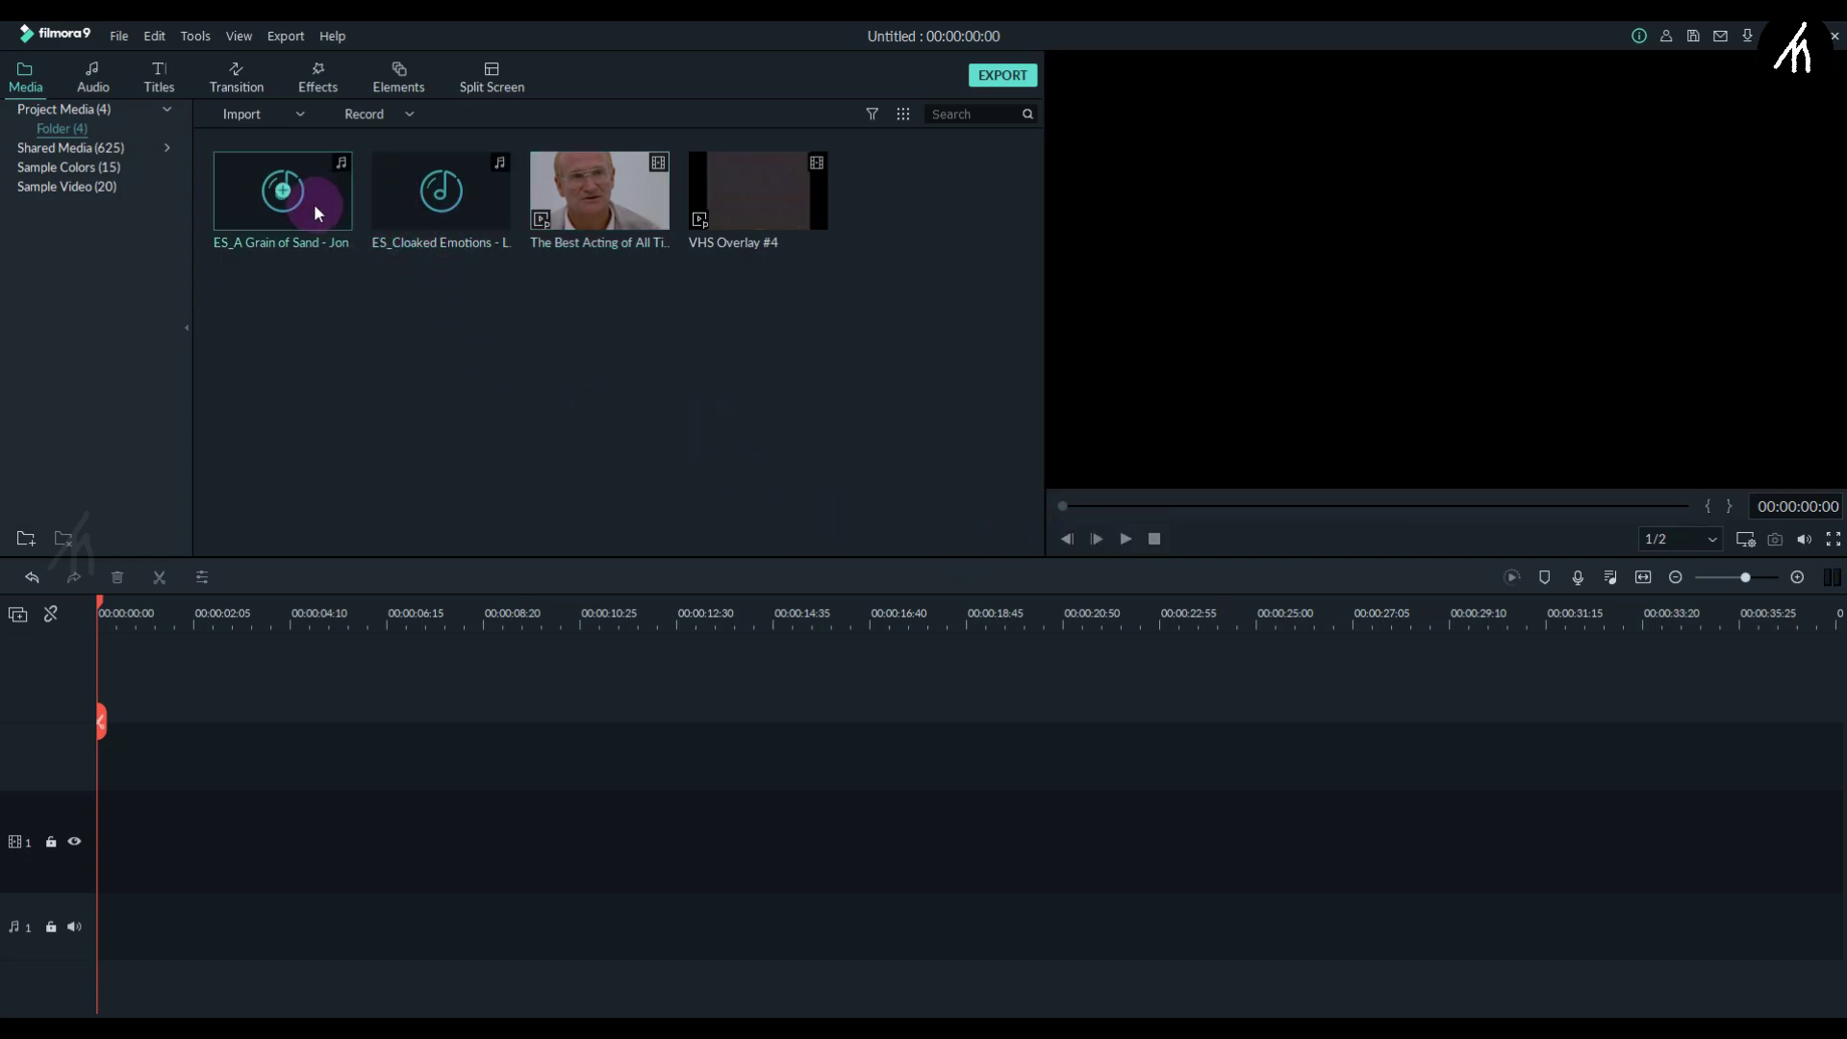
pyautogui.click(789, 286)
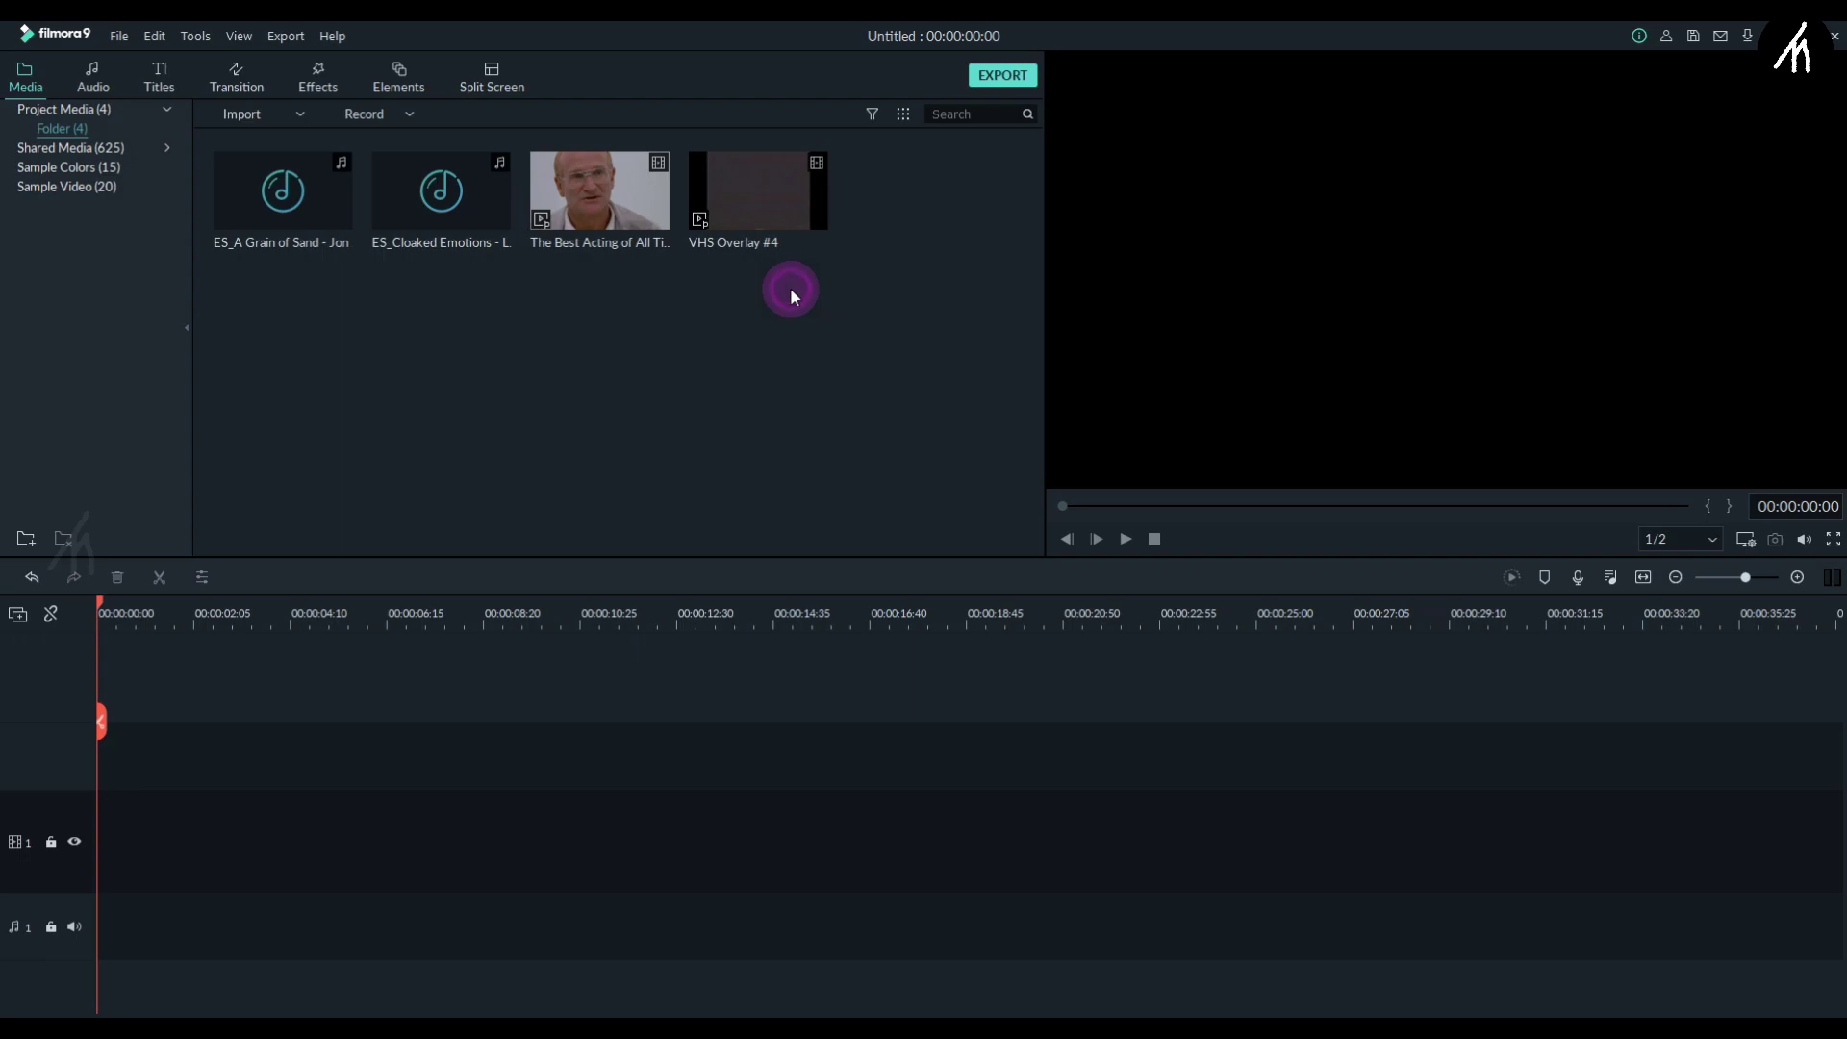
# Step: Place the "The Best Acting of All Time" clip at the start of video track 1 and preview the VHS Overlay #4 clip
pyautogui.moveTo(627, 240)
pyautogui.moveTo(635, 219); pyautogui.dragTo(111, 846)
pyautogui.press('Return')
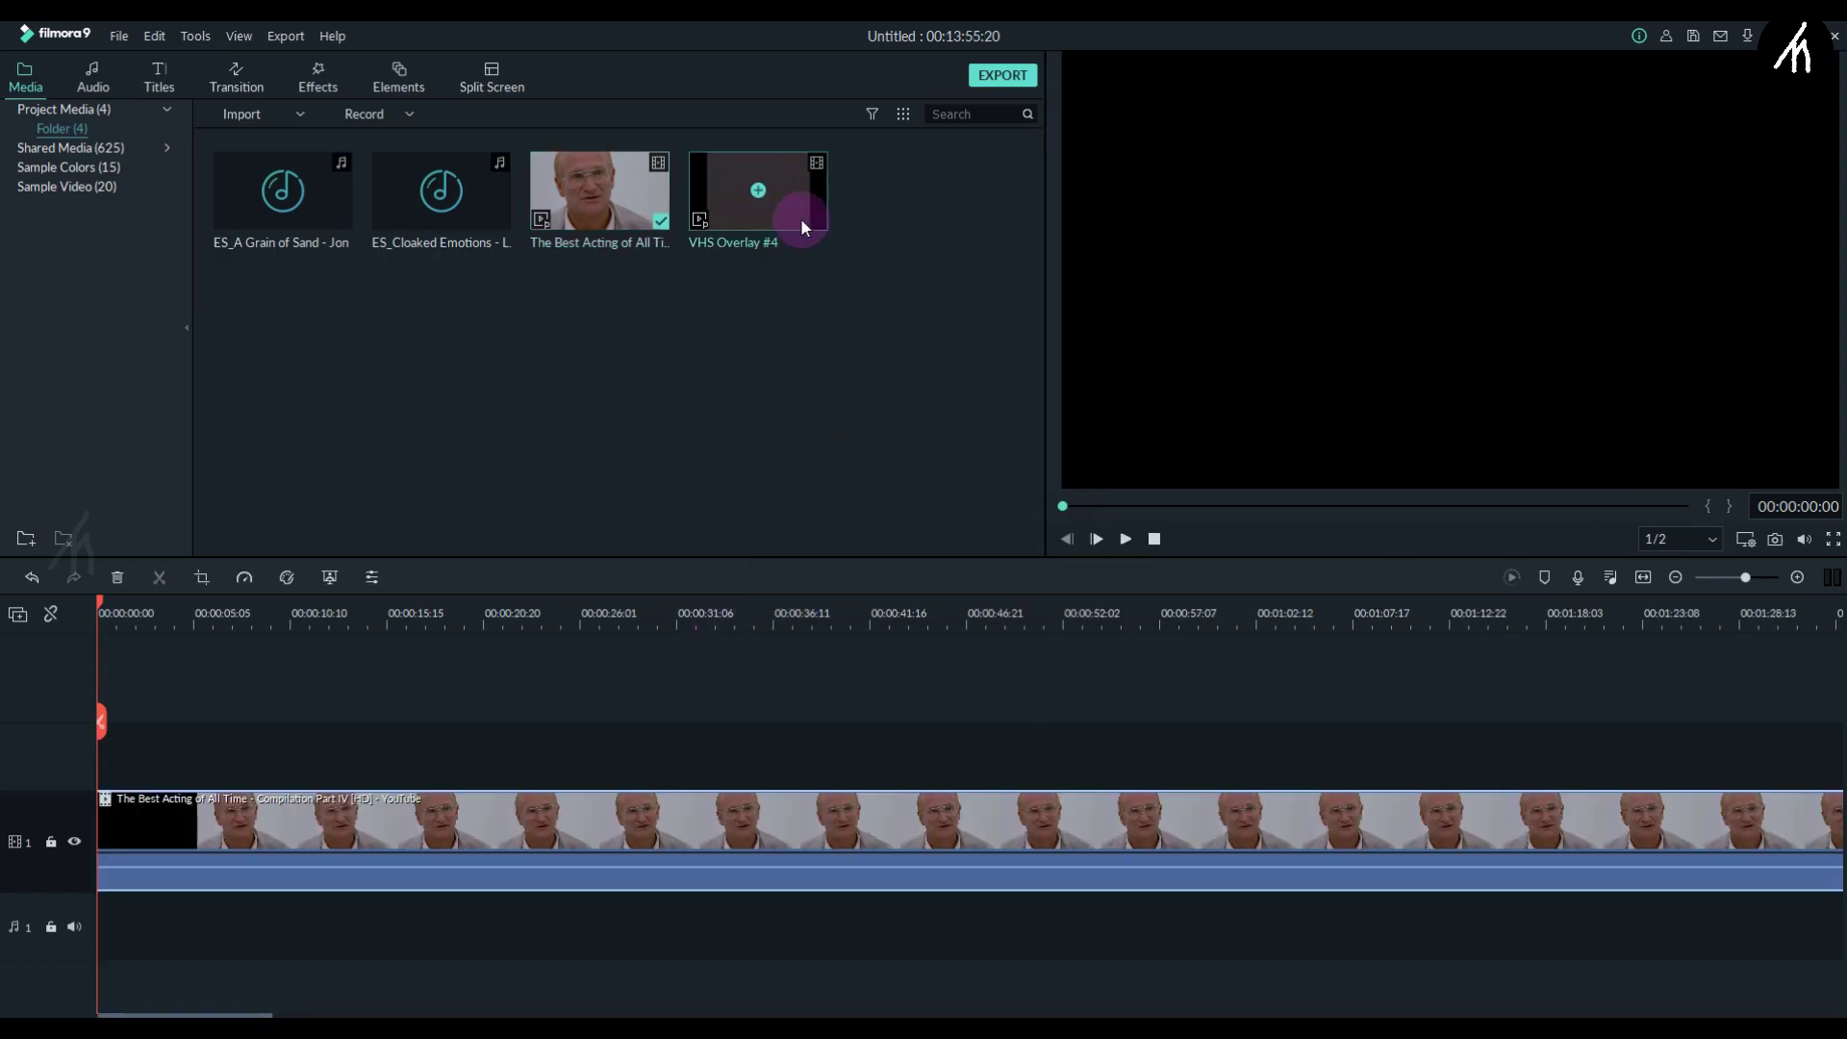
pyautogui.doubleClick(800, 217)
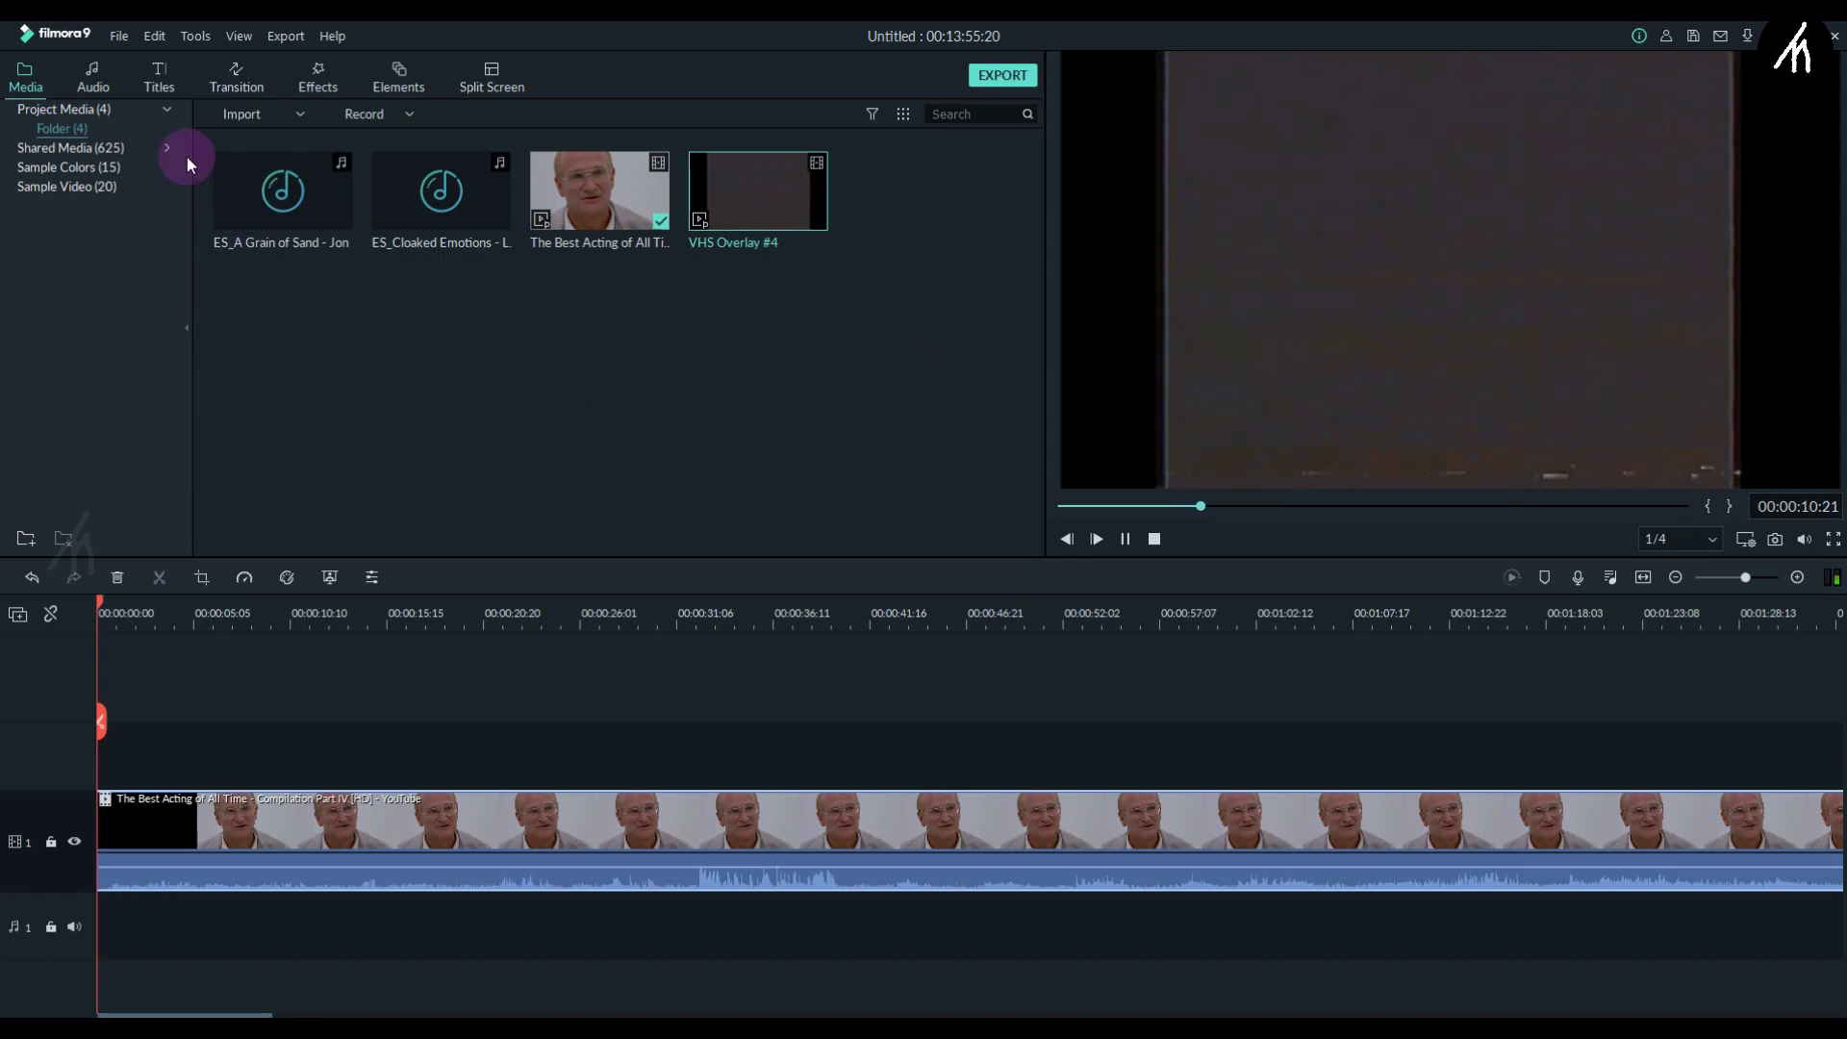
# Step: Set the project's aspect ratio to 4:3 (Standard) and choose its resolution and frame rate
pyautogui.click(125, 39)
pyautogui.click(163, 306)
pyautogui.click(924, 421)
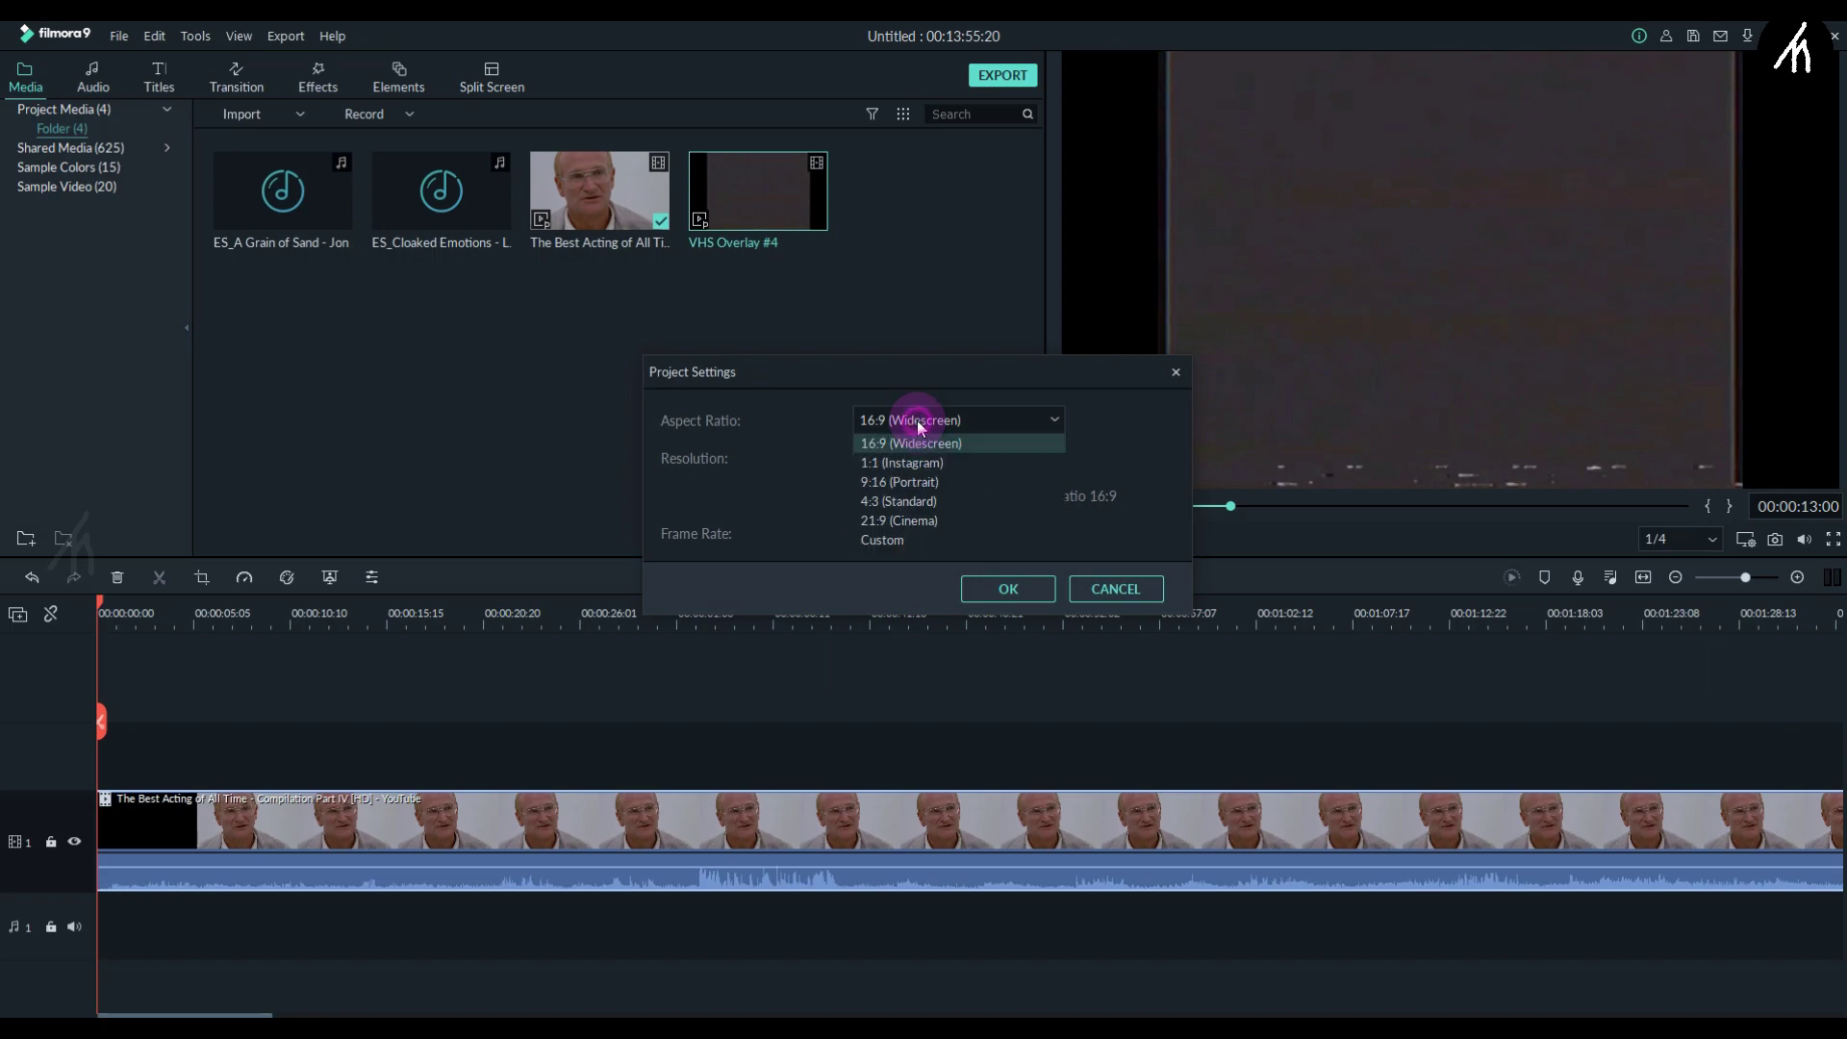
pyautogui.click(885, 501)
pyautogui.click(932, 458)
pyautogui.click(897, 536)
pyautogui.click(902, 533)
pyautogui.click(904, 577)
pyautogui.click(986, 583)
pyautogui.click(392, 694)
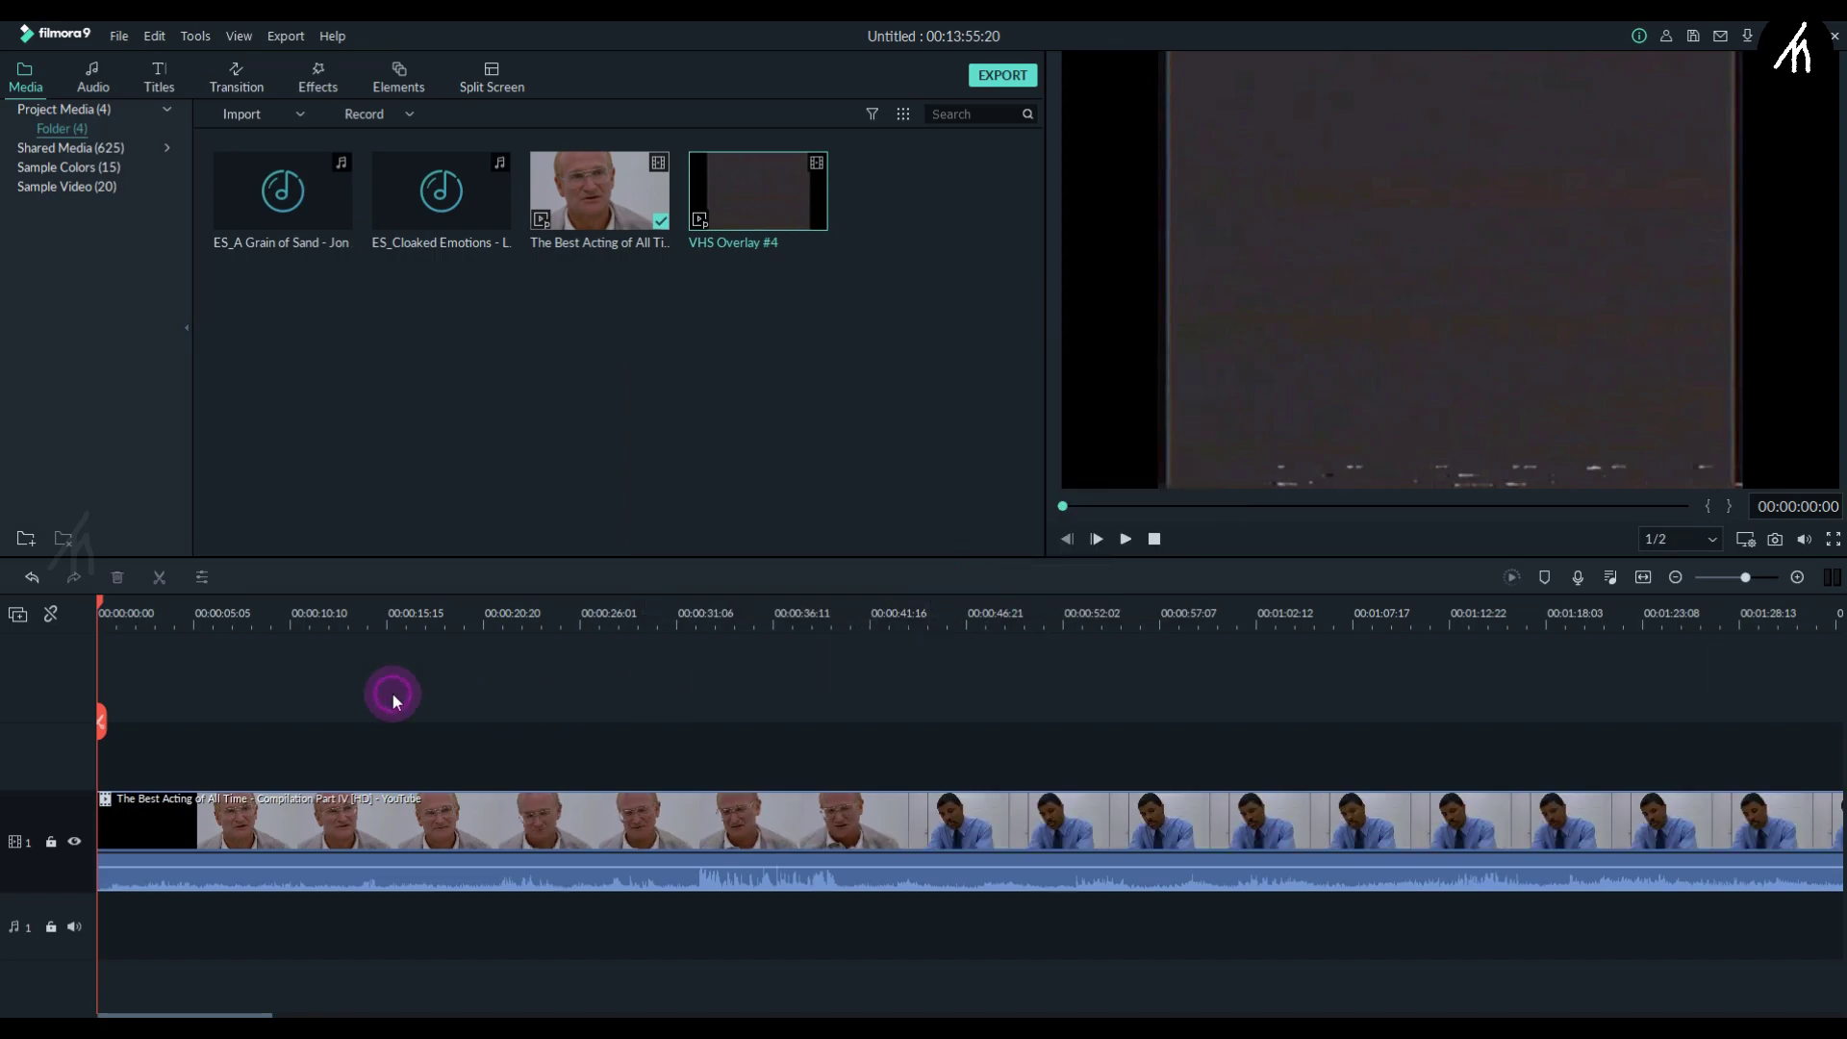
# Step: Crop the main video clip to a 4:3 ratio at 1441 x 1080, shifting the frame slightly left around the man's face
pyautogui.click(204, 610)
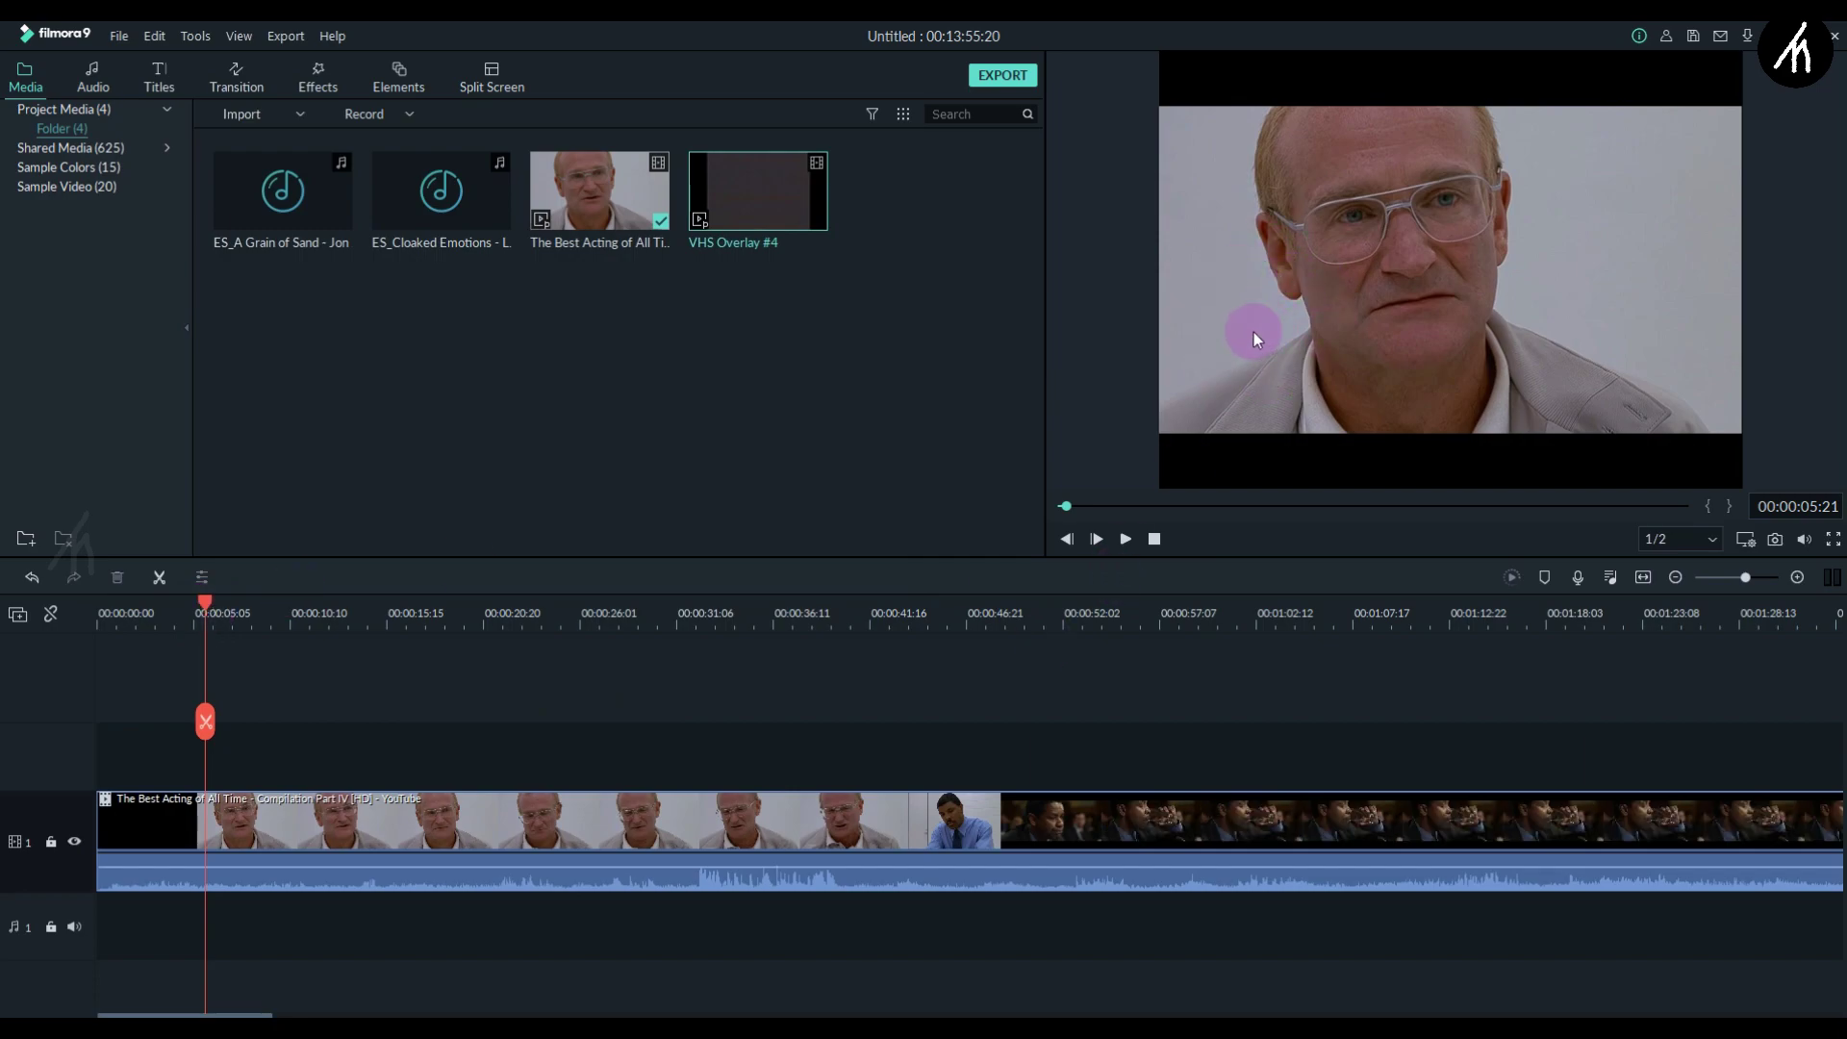
pyautogui.click(374, 817)
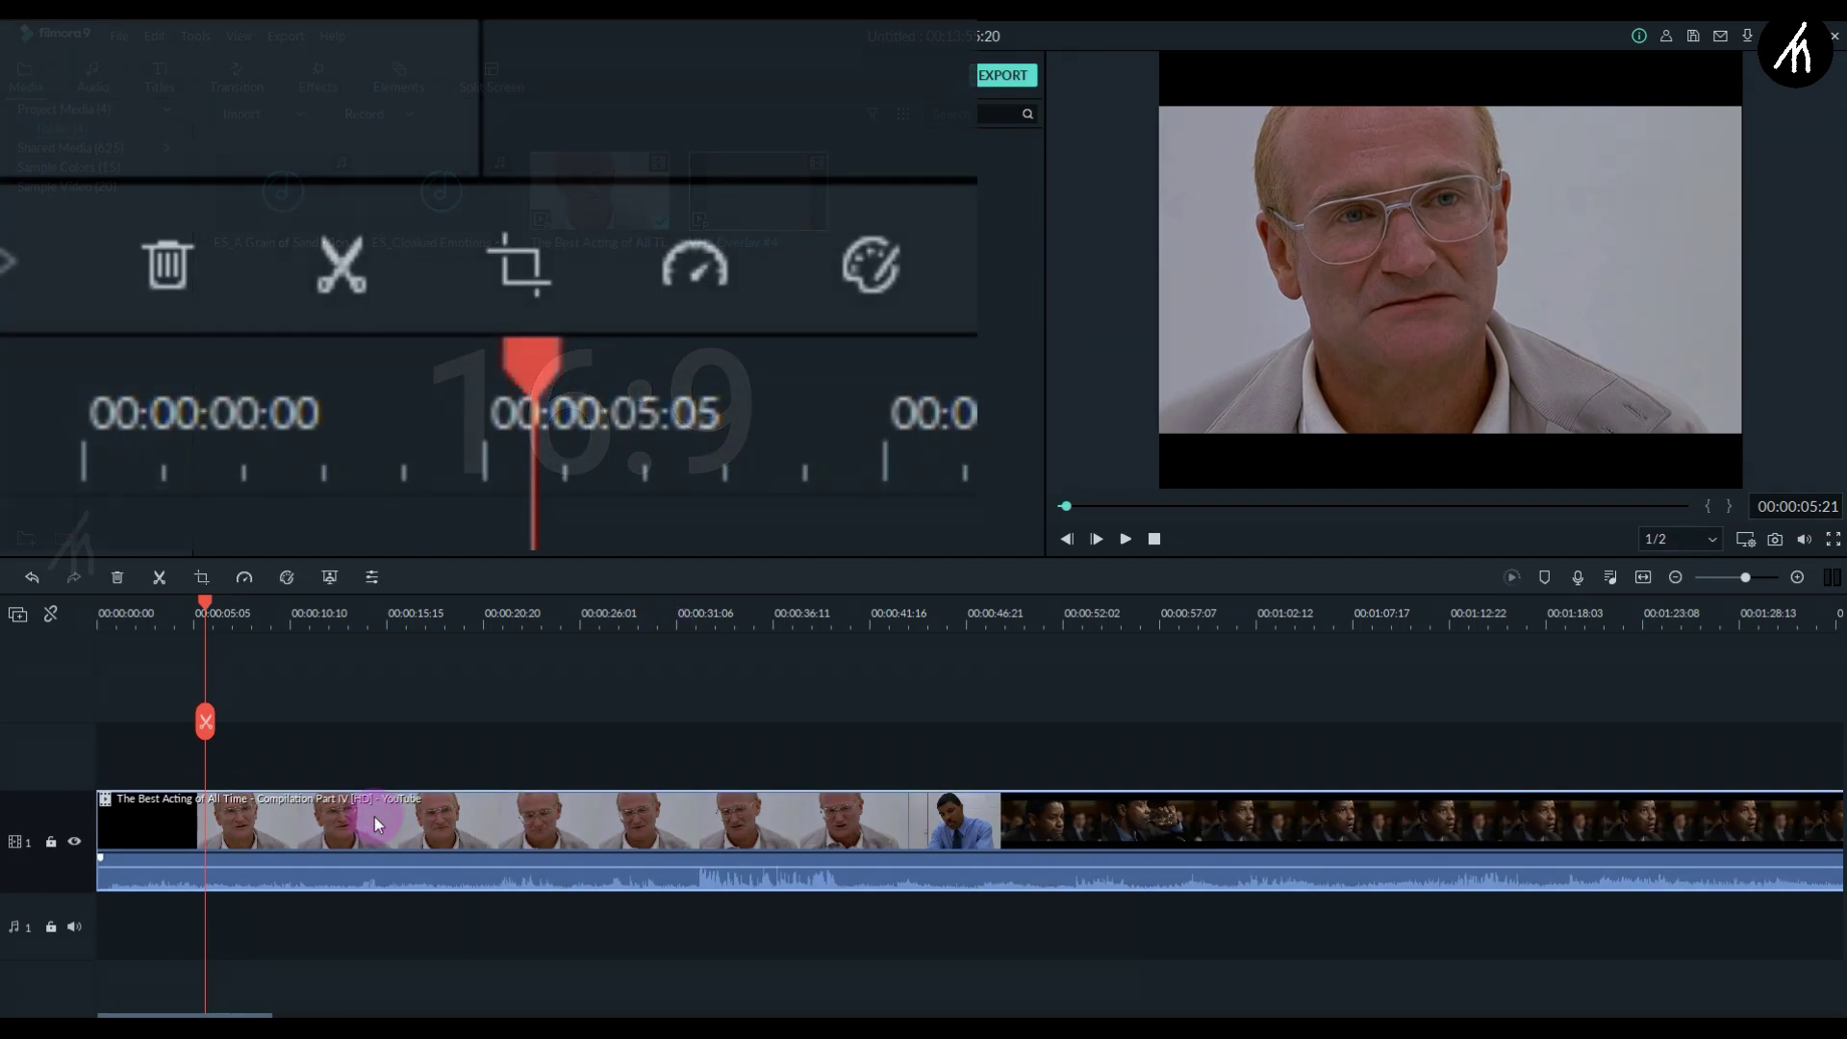
pyautogui.click(201, 579)
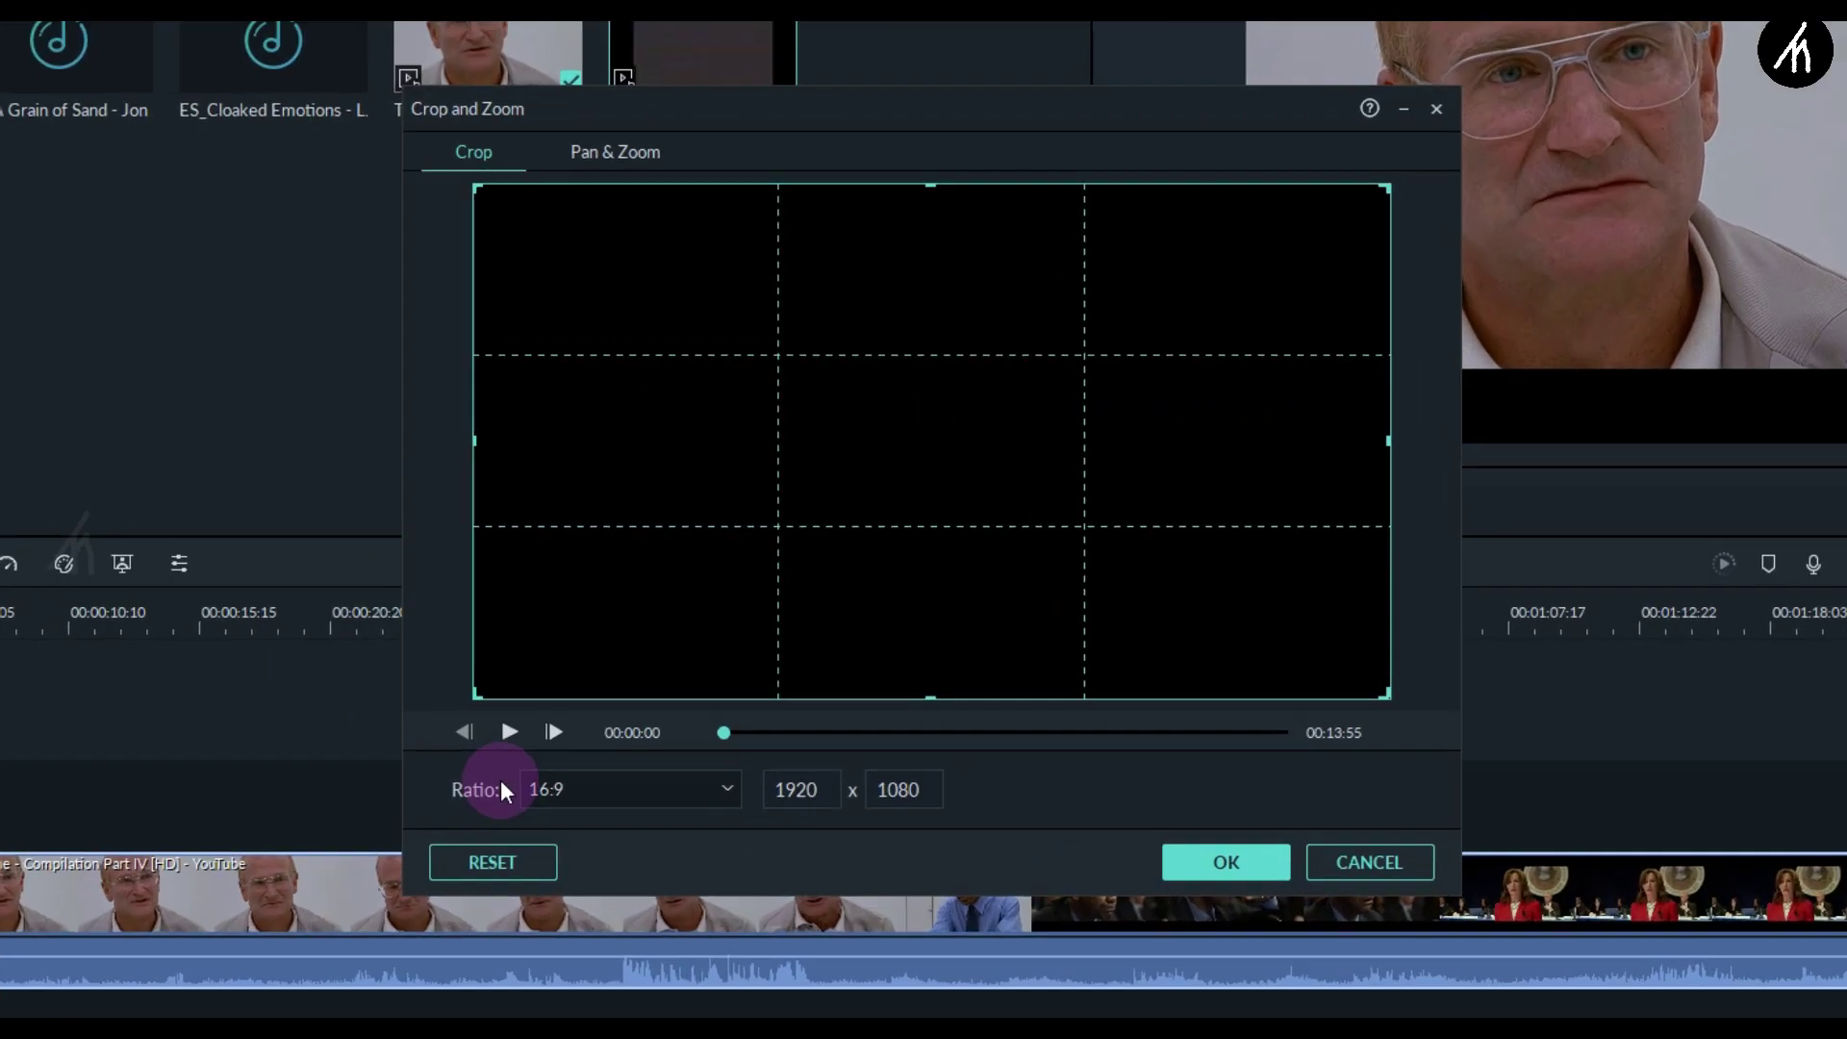
pyautogui.click(642, 742)
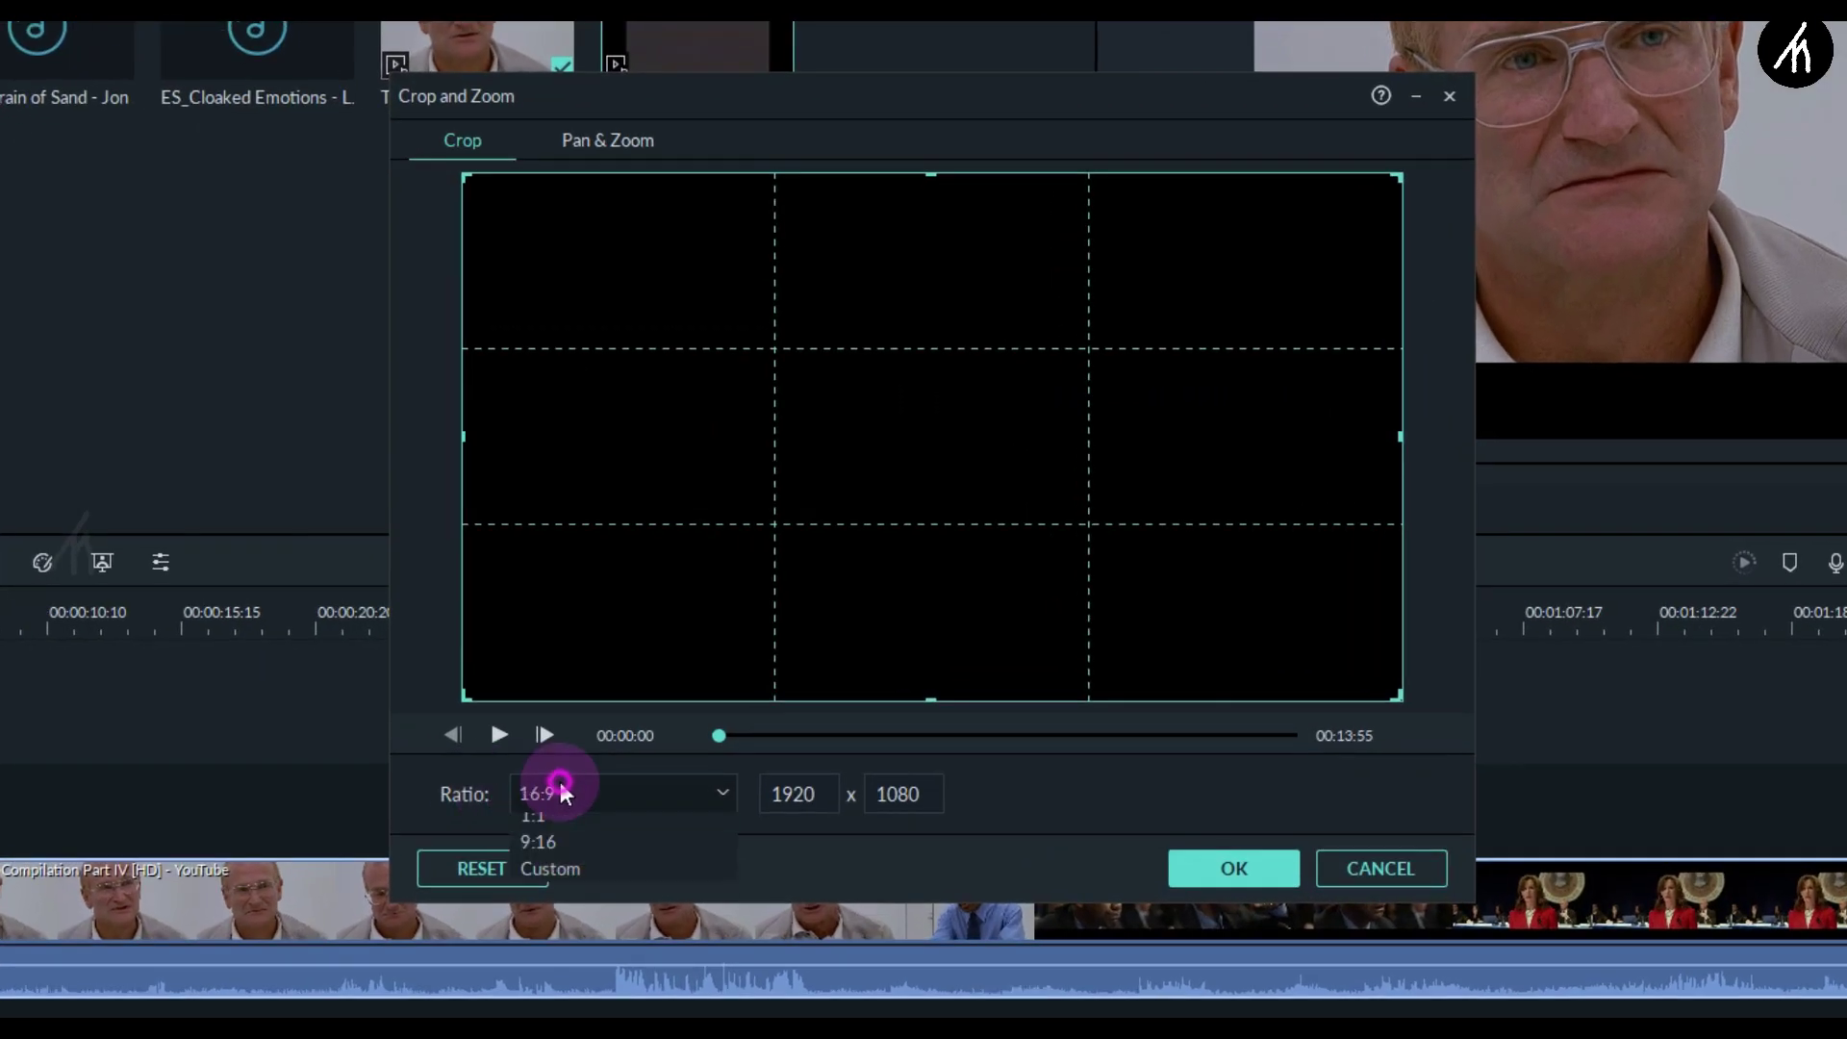
pyautogui.click(545, 879)
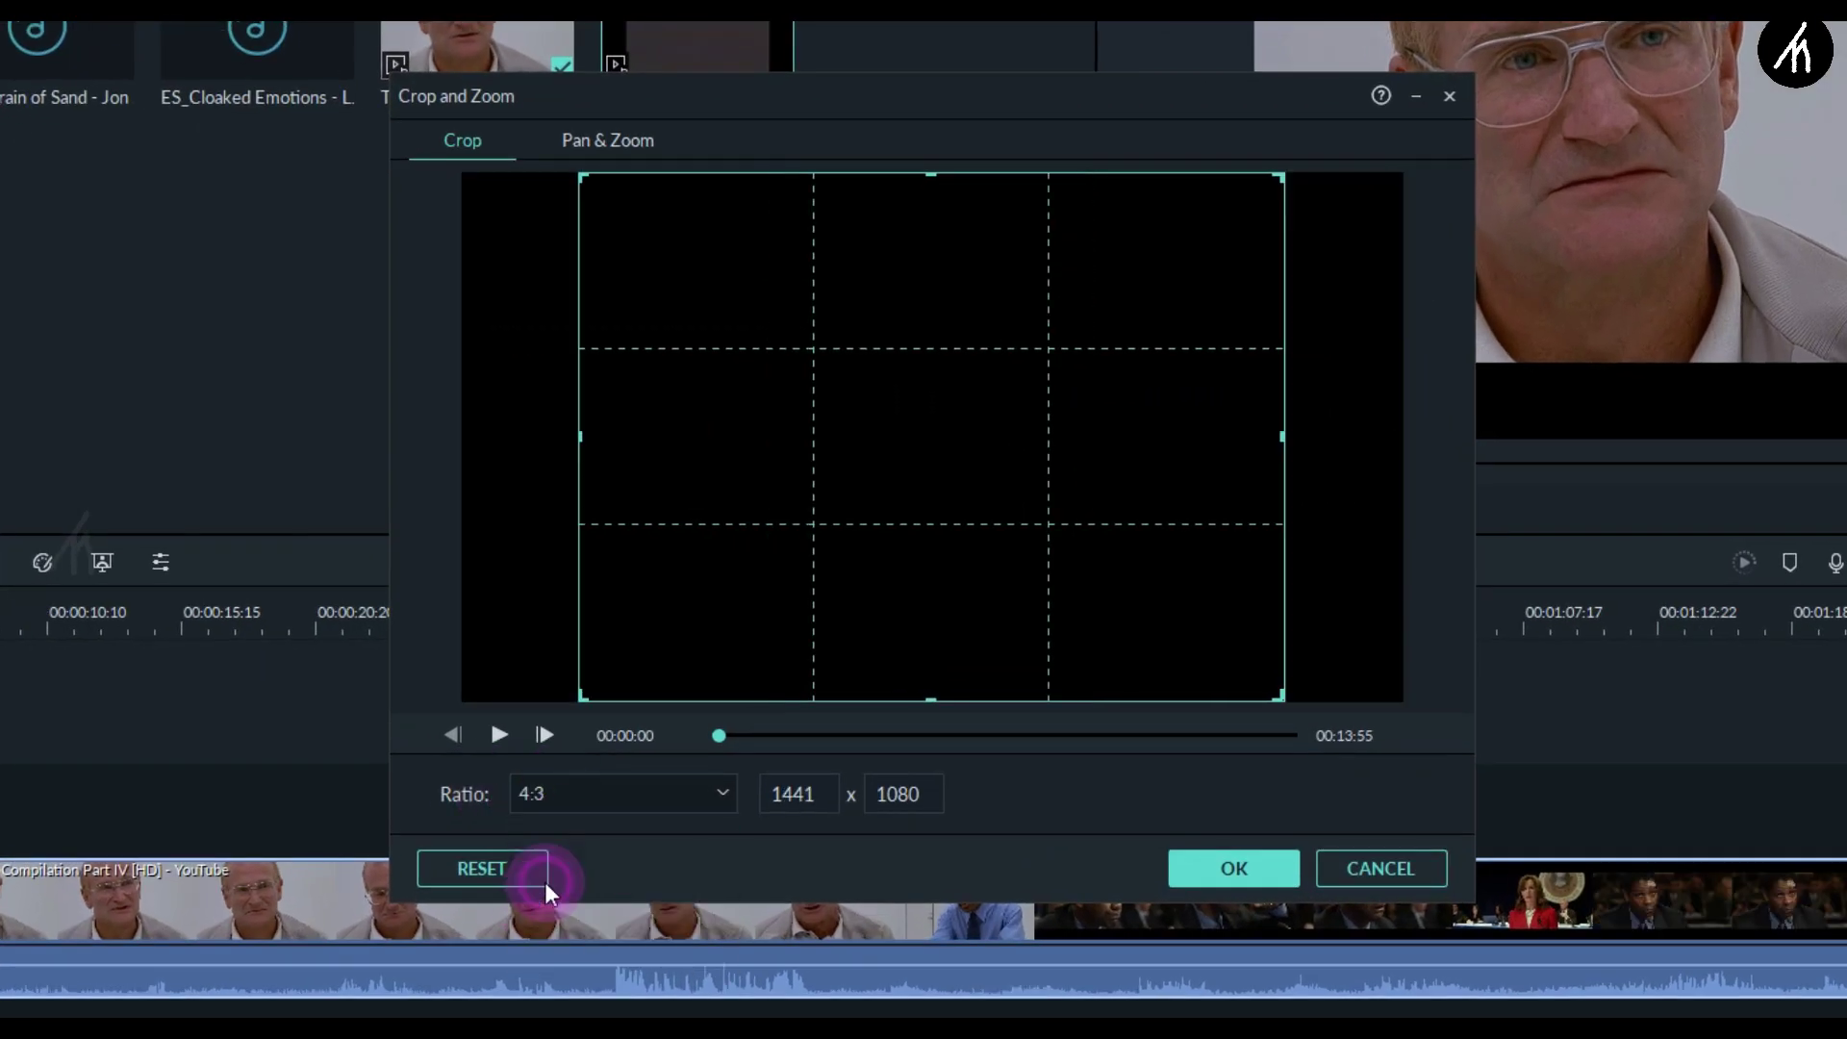
pyautogui.moveTo(720, 736); pyautogui.dragTo(735, 736)
pyautogui.click(898, 580)
pyautogui.moveTo(897, 580); pyautogui.dragTo(1007, 544)
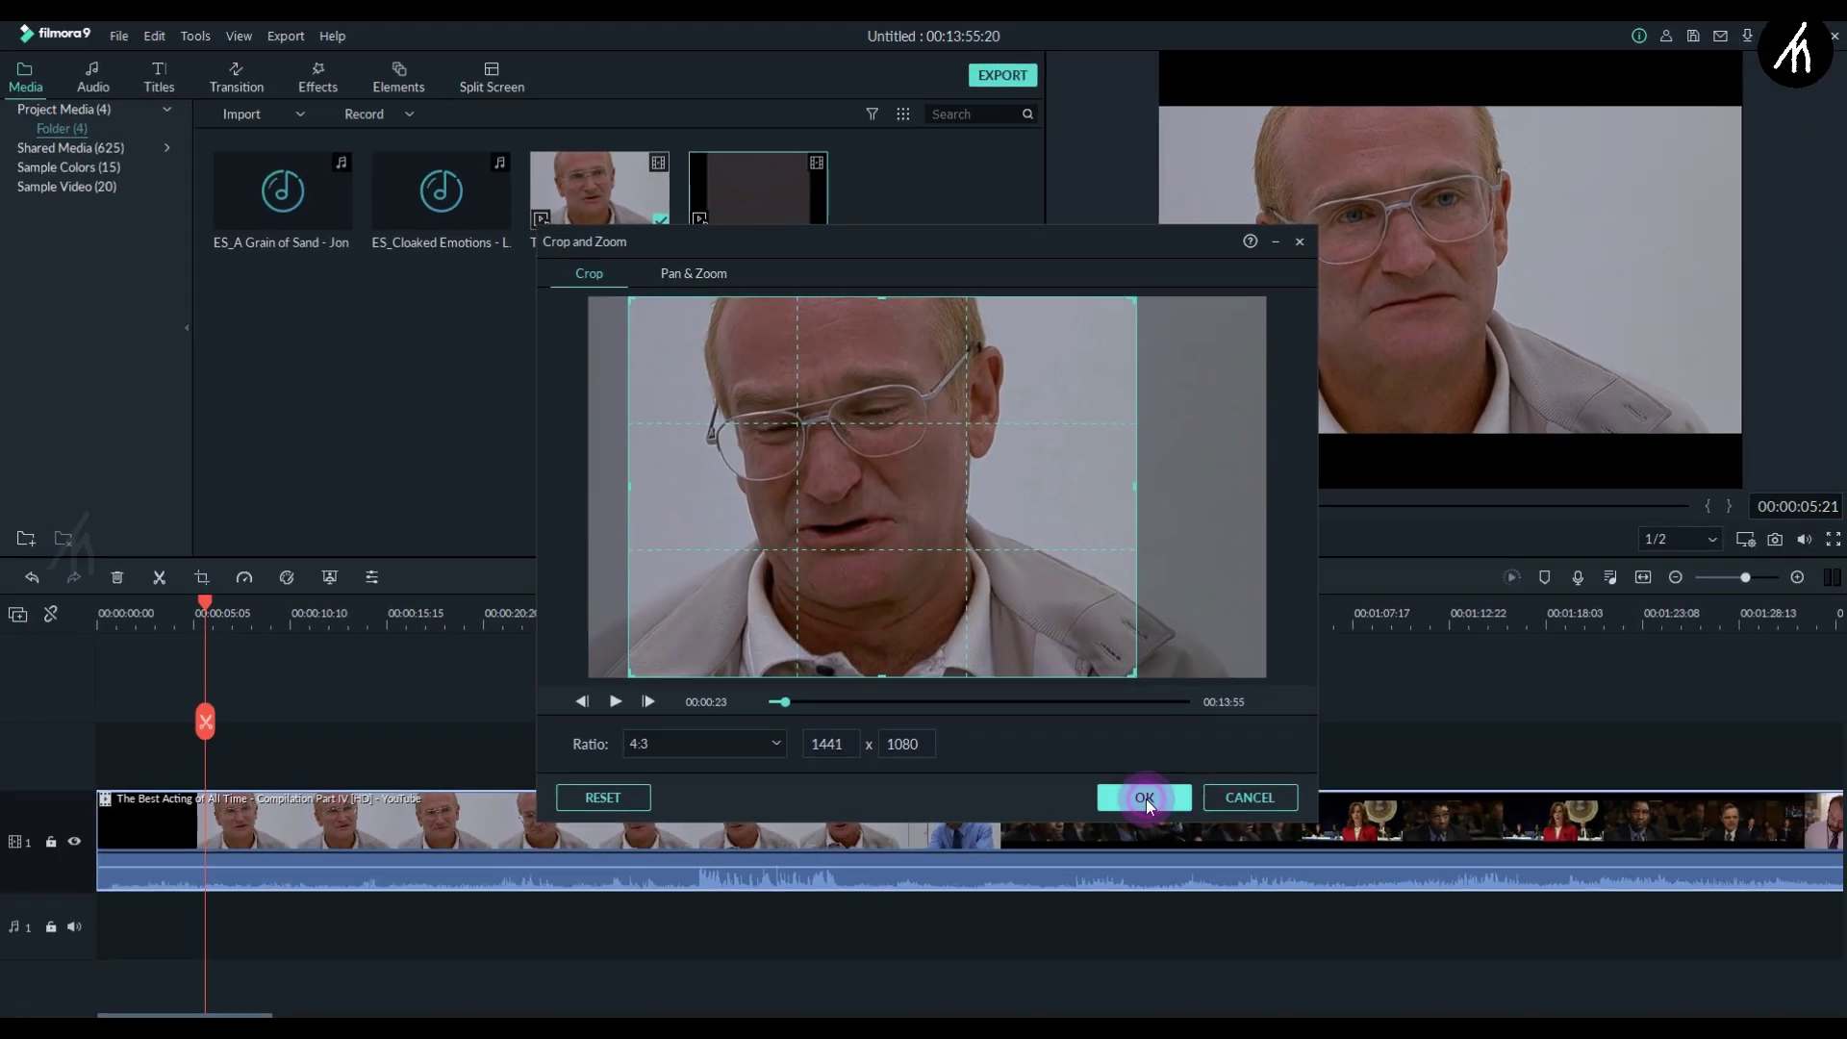
pyautogui.click(1230, 866)
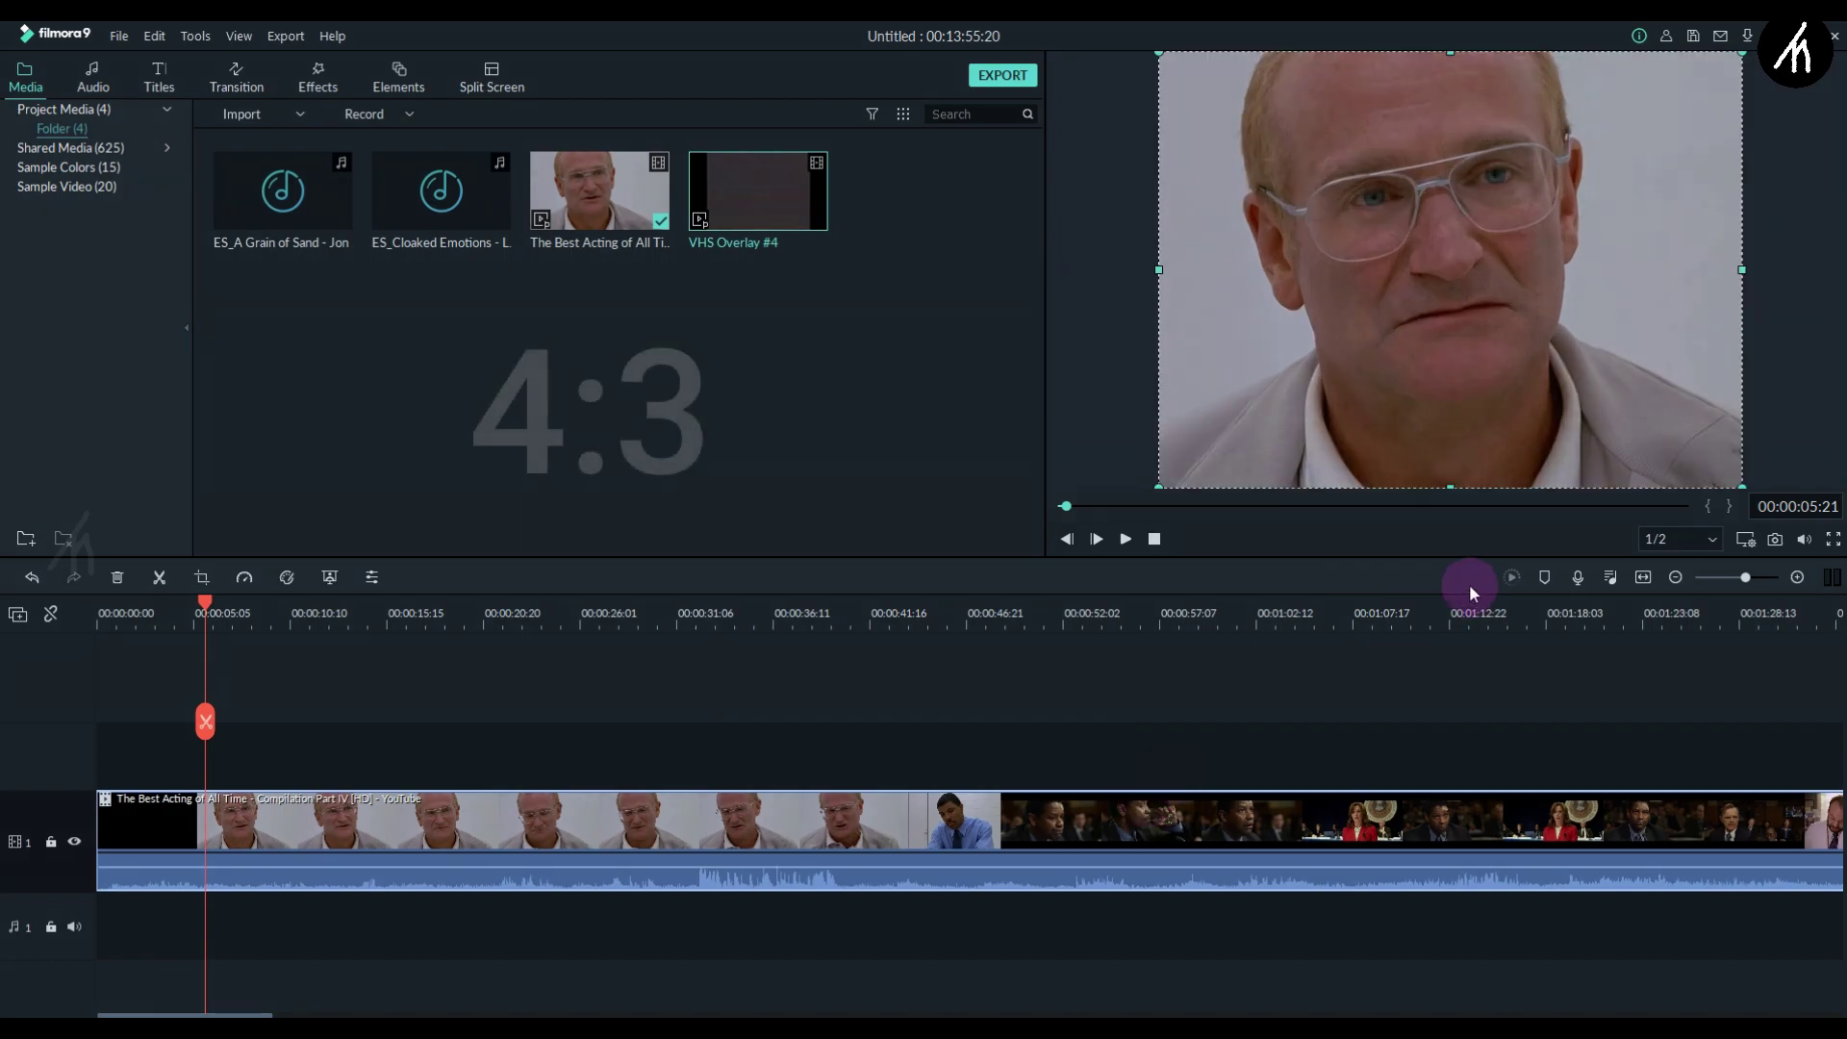
pyautogui.click(539, 726)
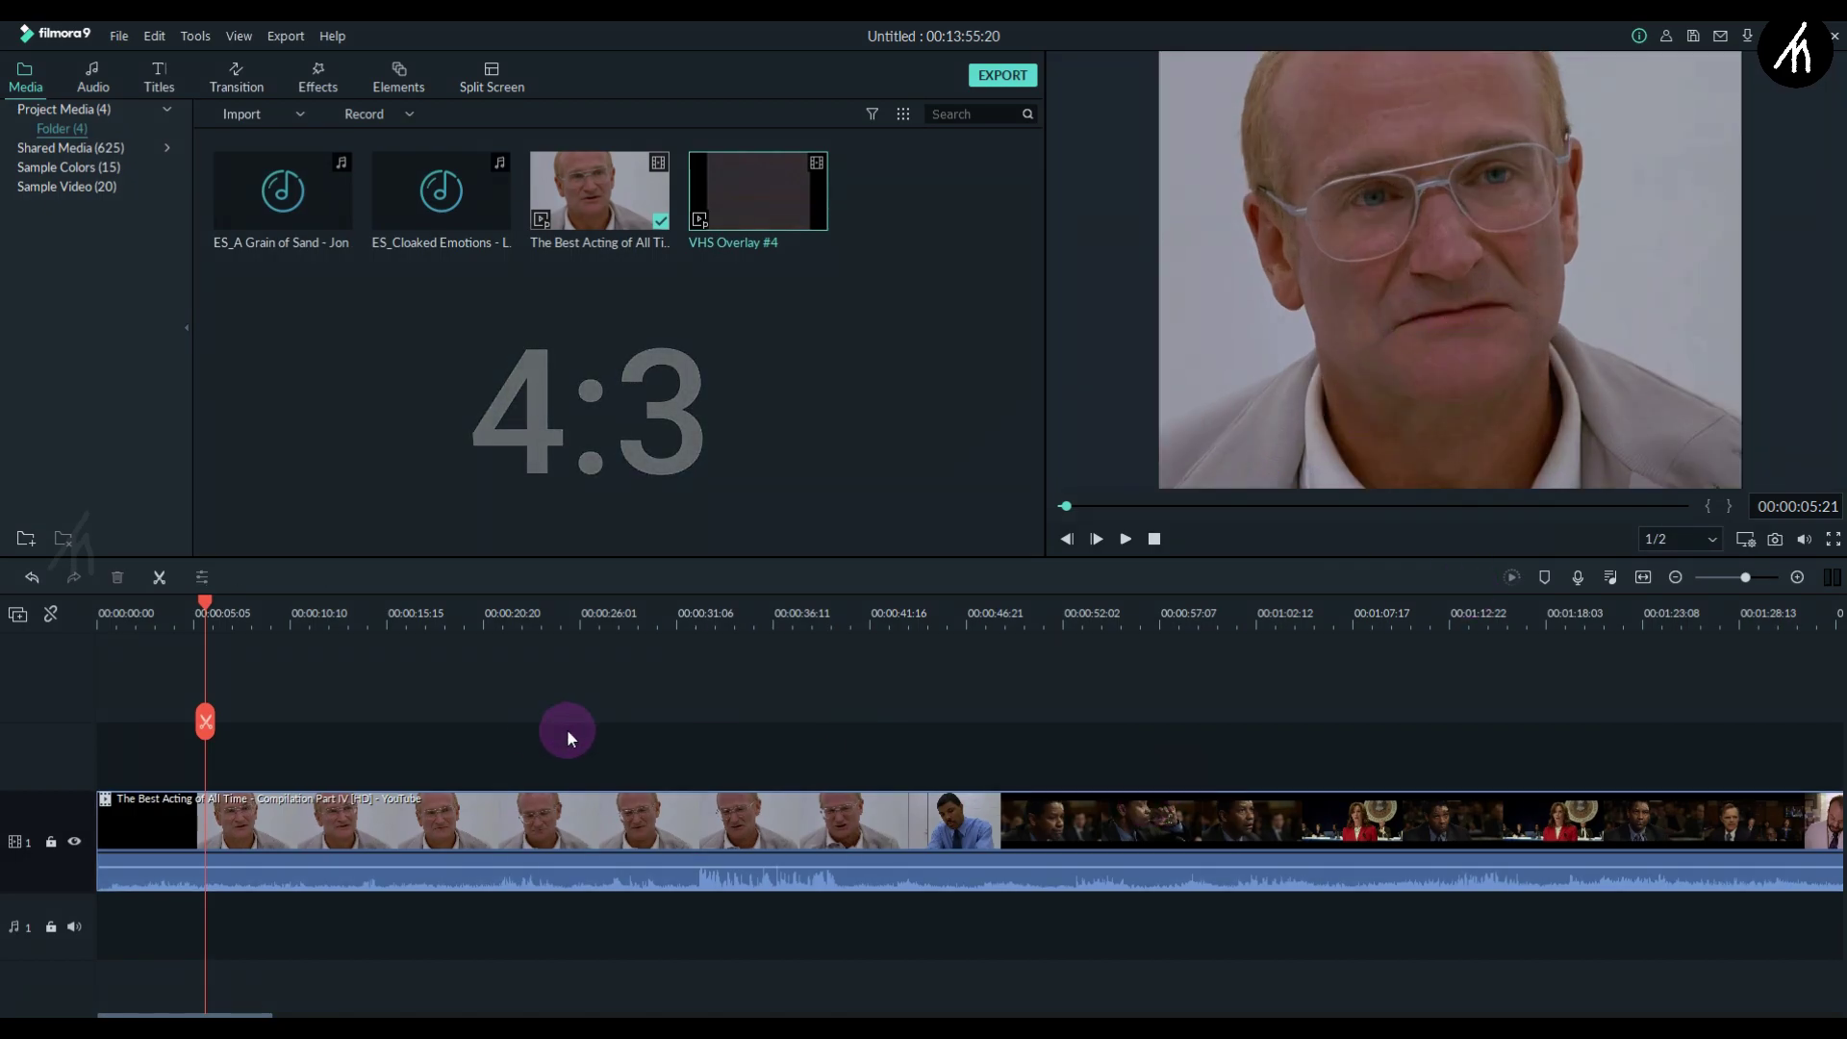
# Step: Place the VHS Overlay #4 clip at the start of video track 2, above the main clip
pyautogui.moveTo(789, 205); pyautogui.dragTo(101, 764)
pyautogui.moveTo(1068, 510); pyautogui.dragTo(1066, 510)
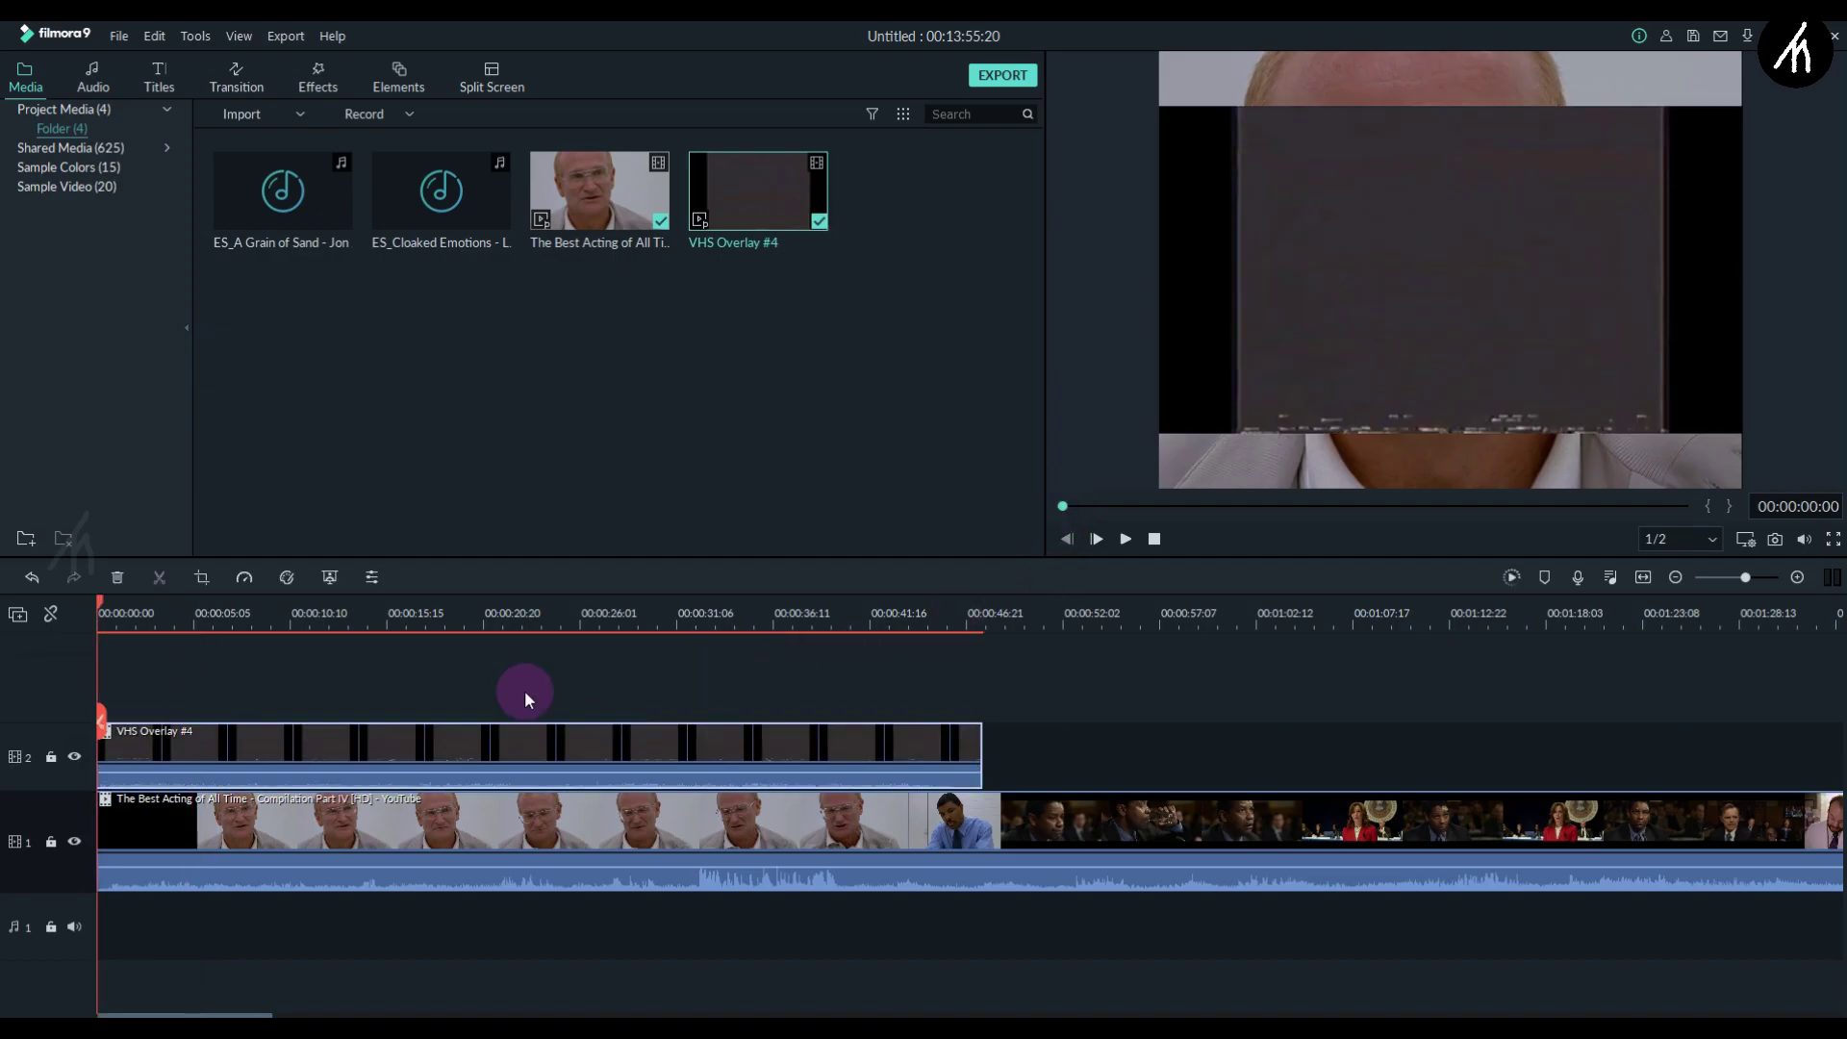
pyautogui.click(401, 707)
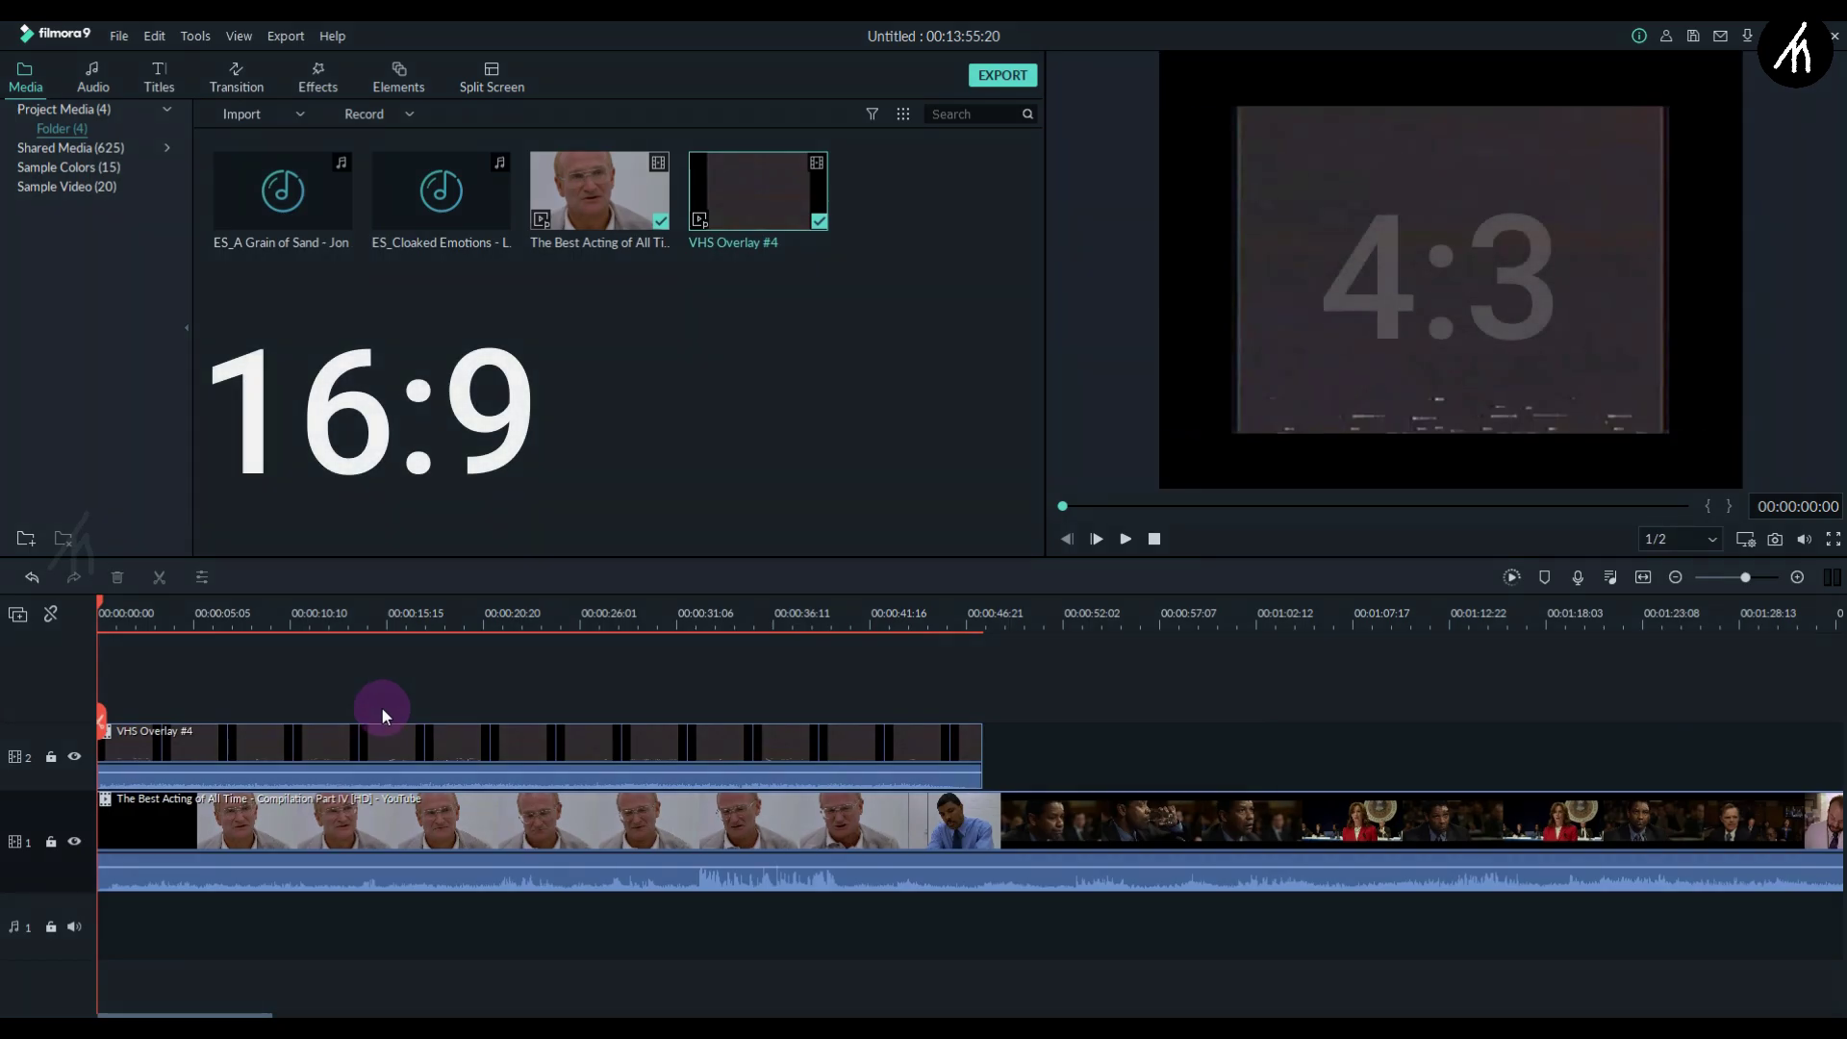
# Step: Crop the VHS Overlay #4 clip to a 4:3 ratio at about 924 x 693, trimming off its black side borders
pyautogui.click(1359, 150)
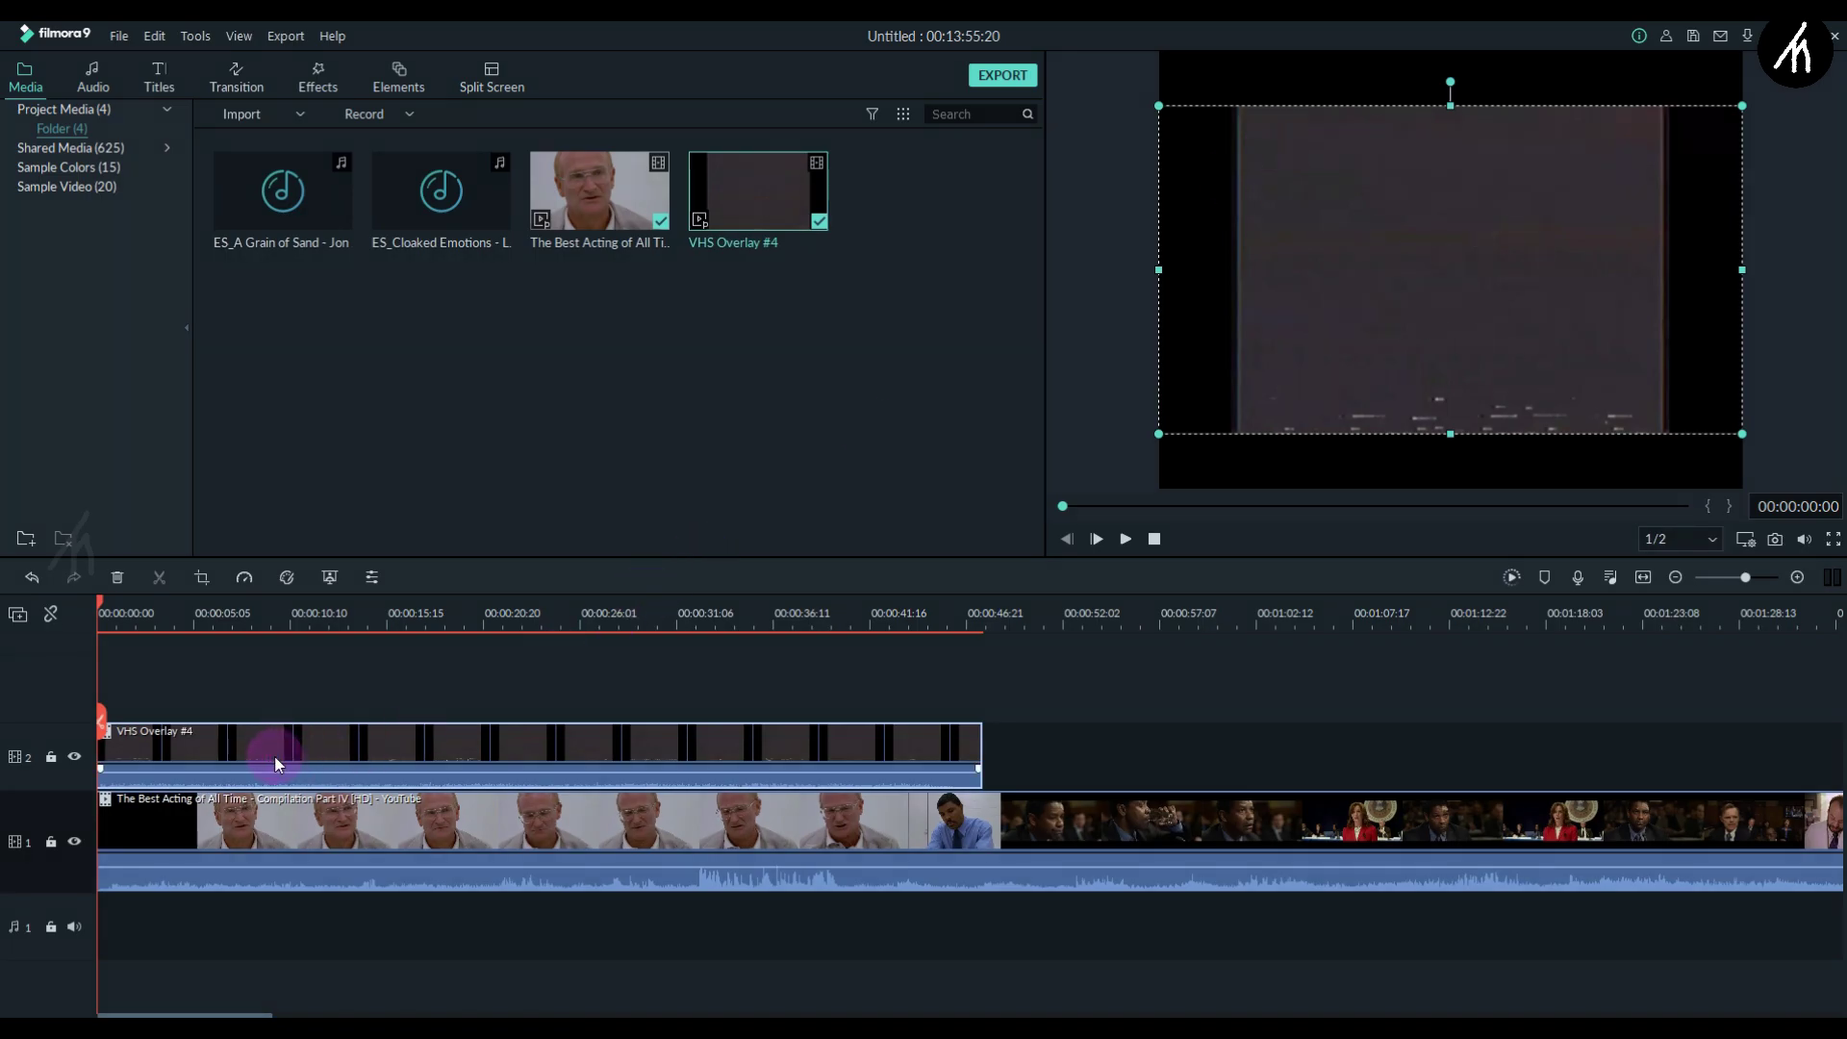
pyautogui.click(202, 577)
pyautogui.click(664, 743)
pyautogui.click(647, 803)
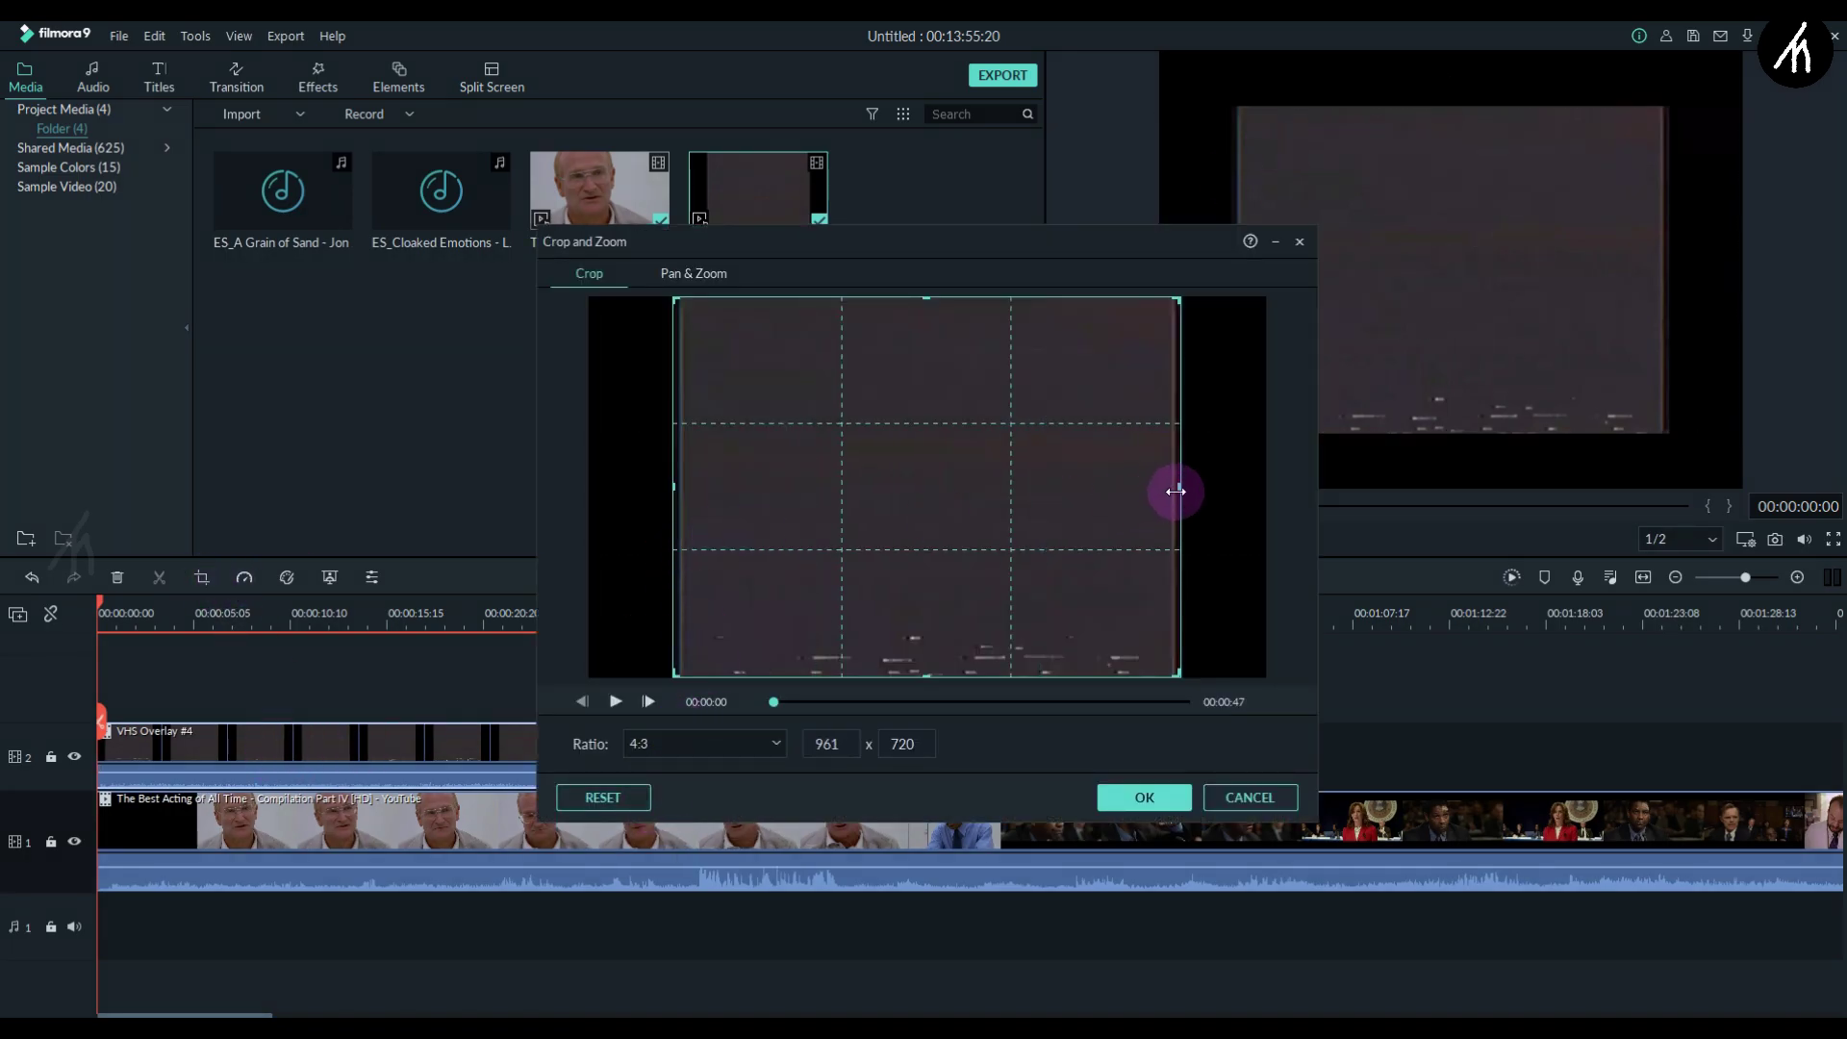
pyautogui.moveTo(1174, 301); pyautogui.dragTo(1169, 308)
pyautogui.moveTo(676, 297); pyautogui.dragTo(689, 342)
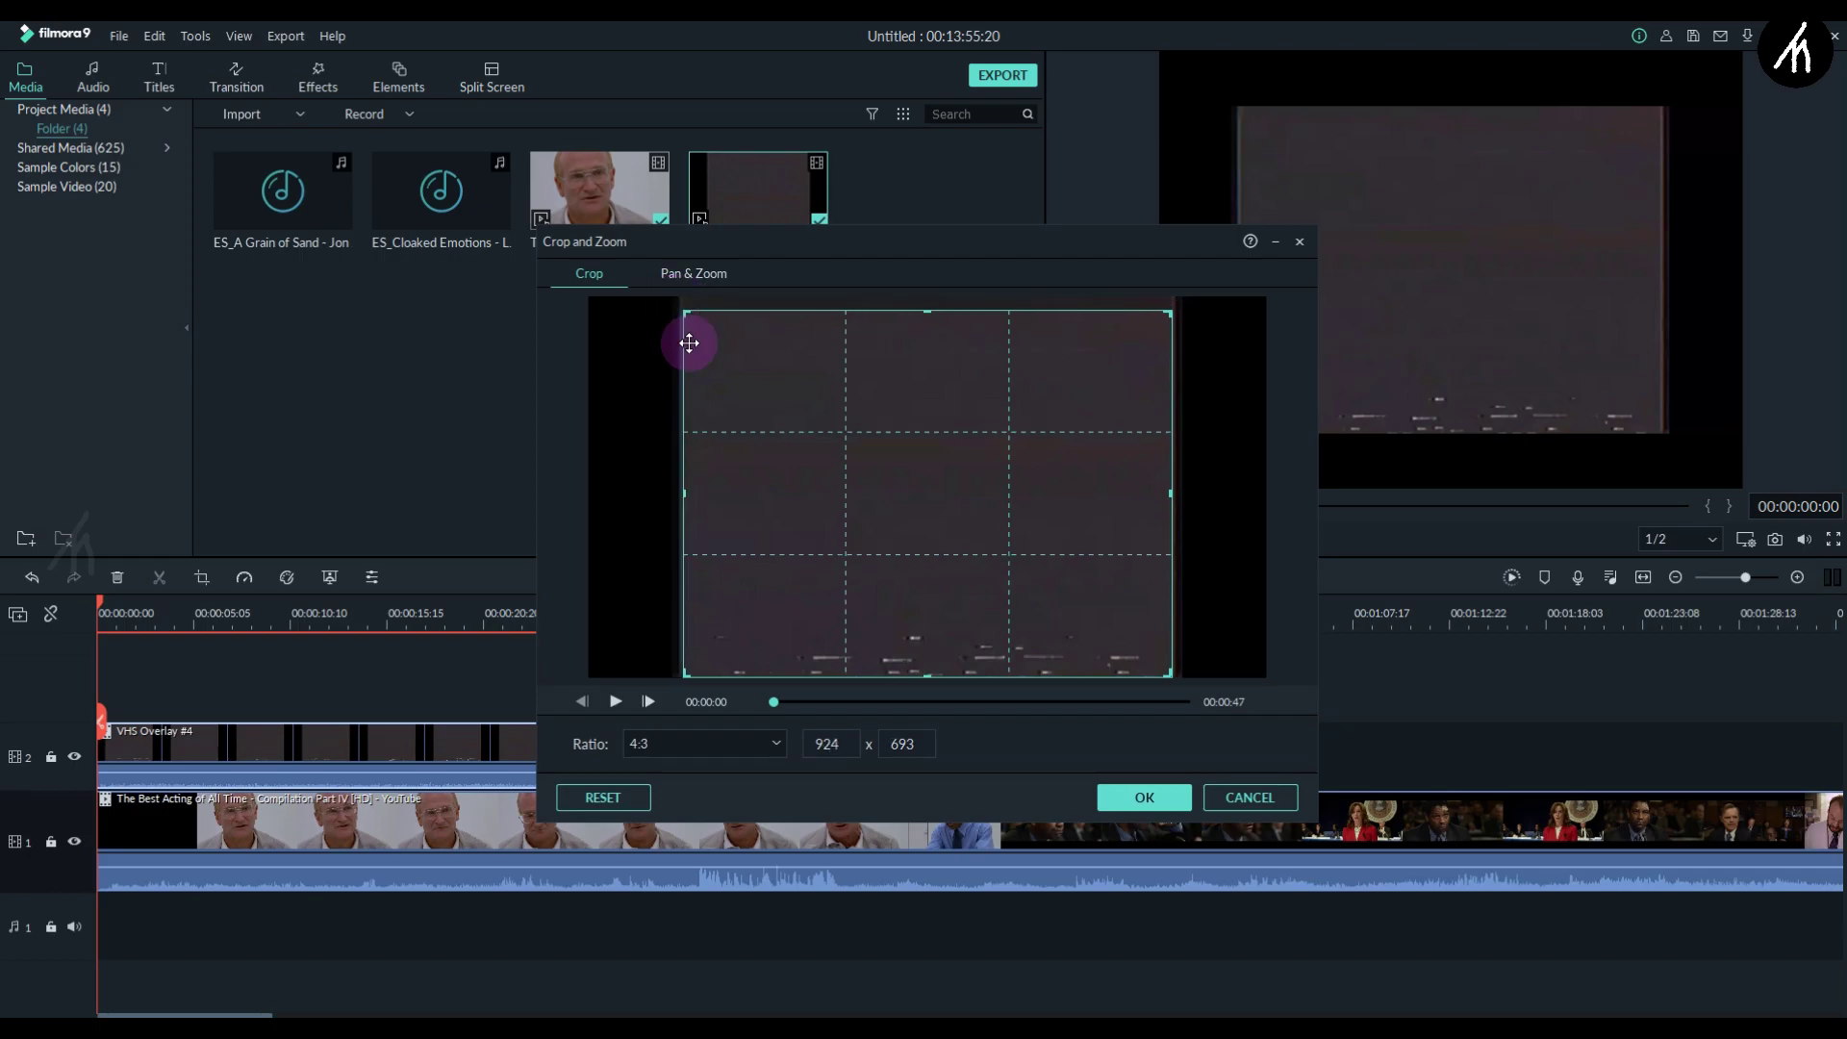
pyautogui.click(1138, 791)
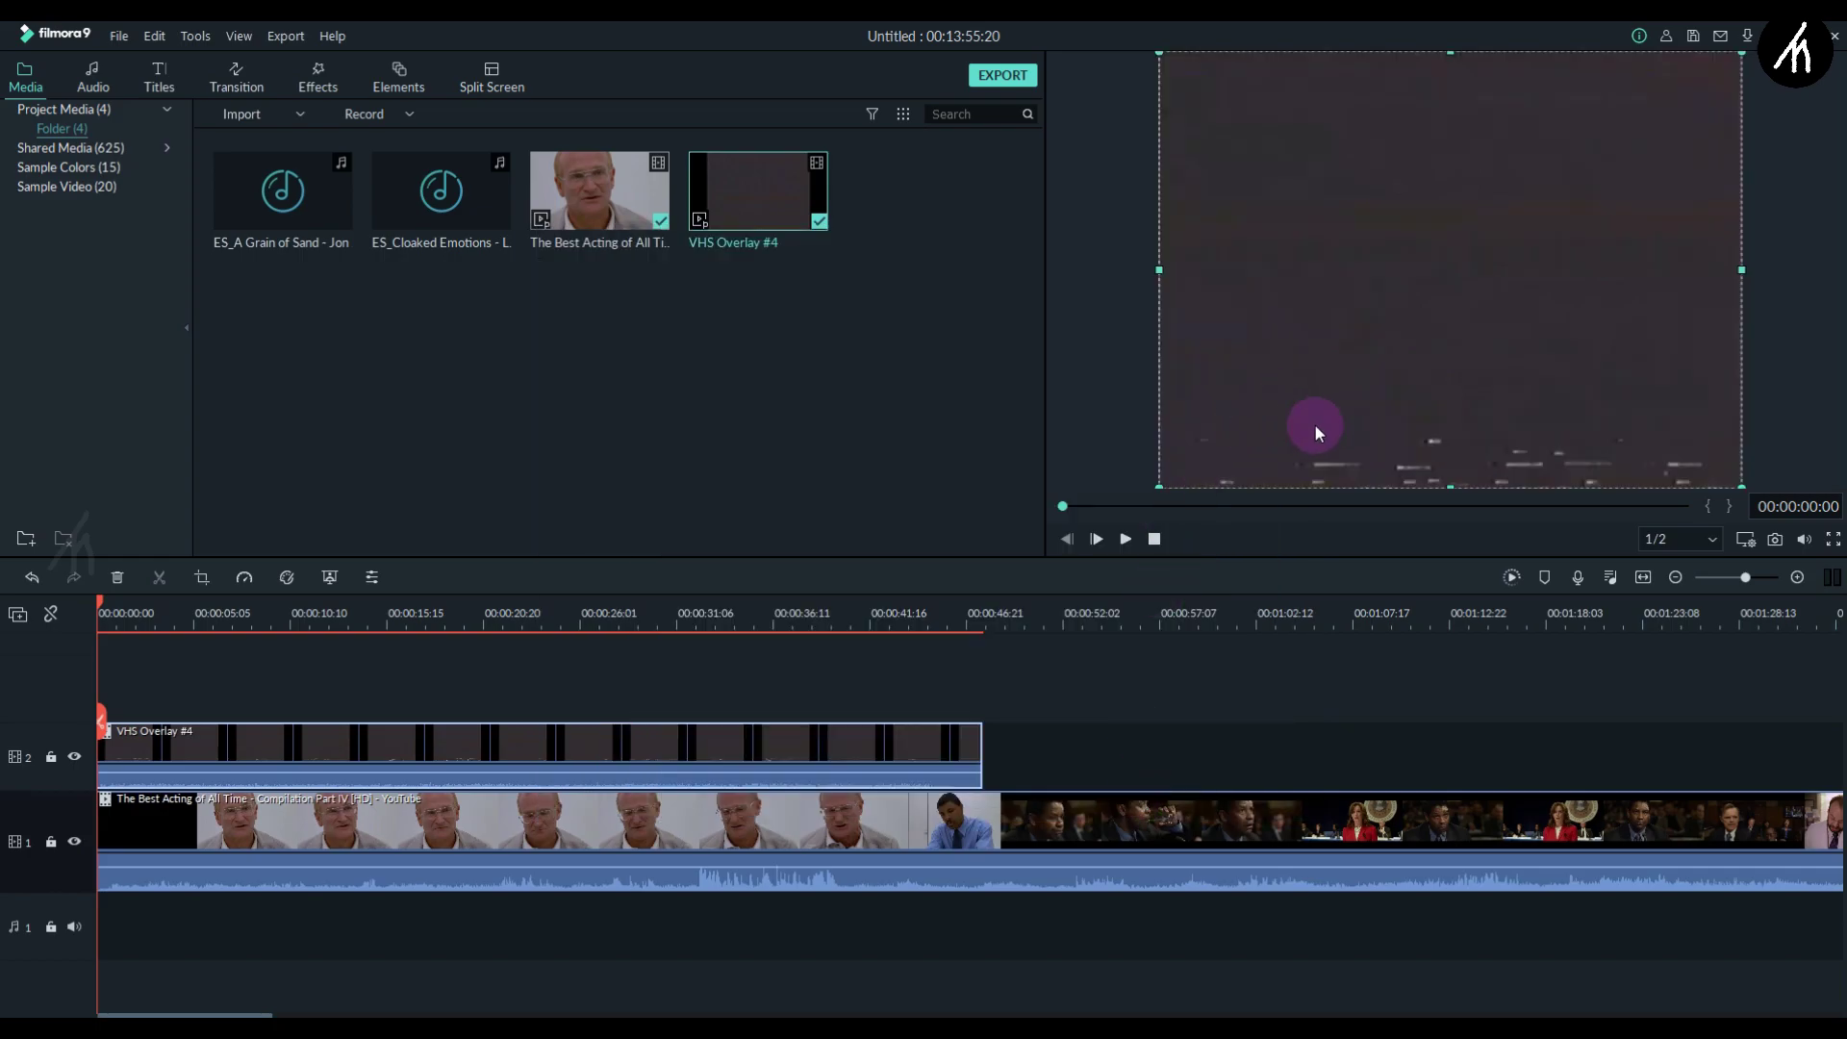
# Step: Set the blending mode of the VHS Overlay #4 clip to Screen at 100% opacity
pyautogui.click(192, 611)
pyautogui.click(1344, 234)
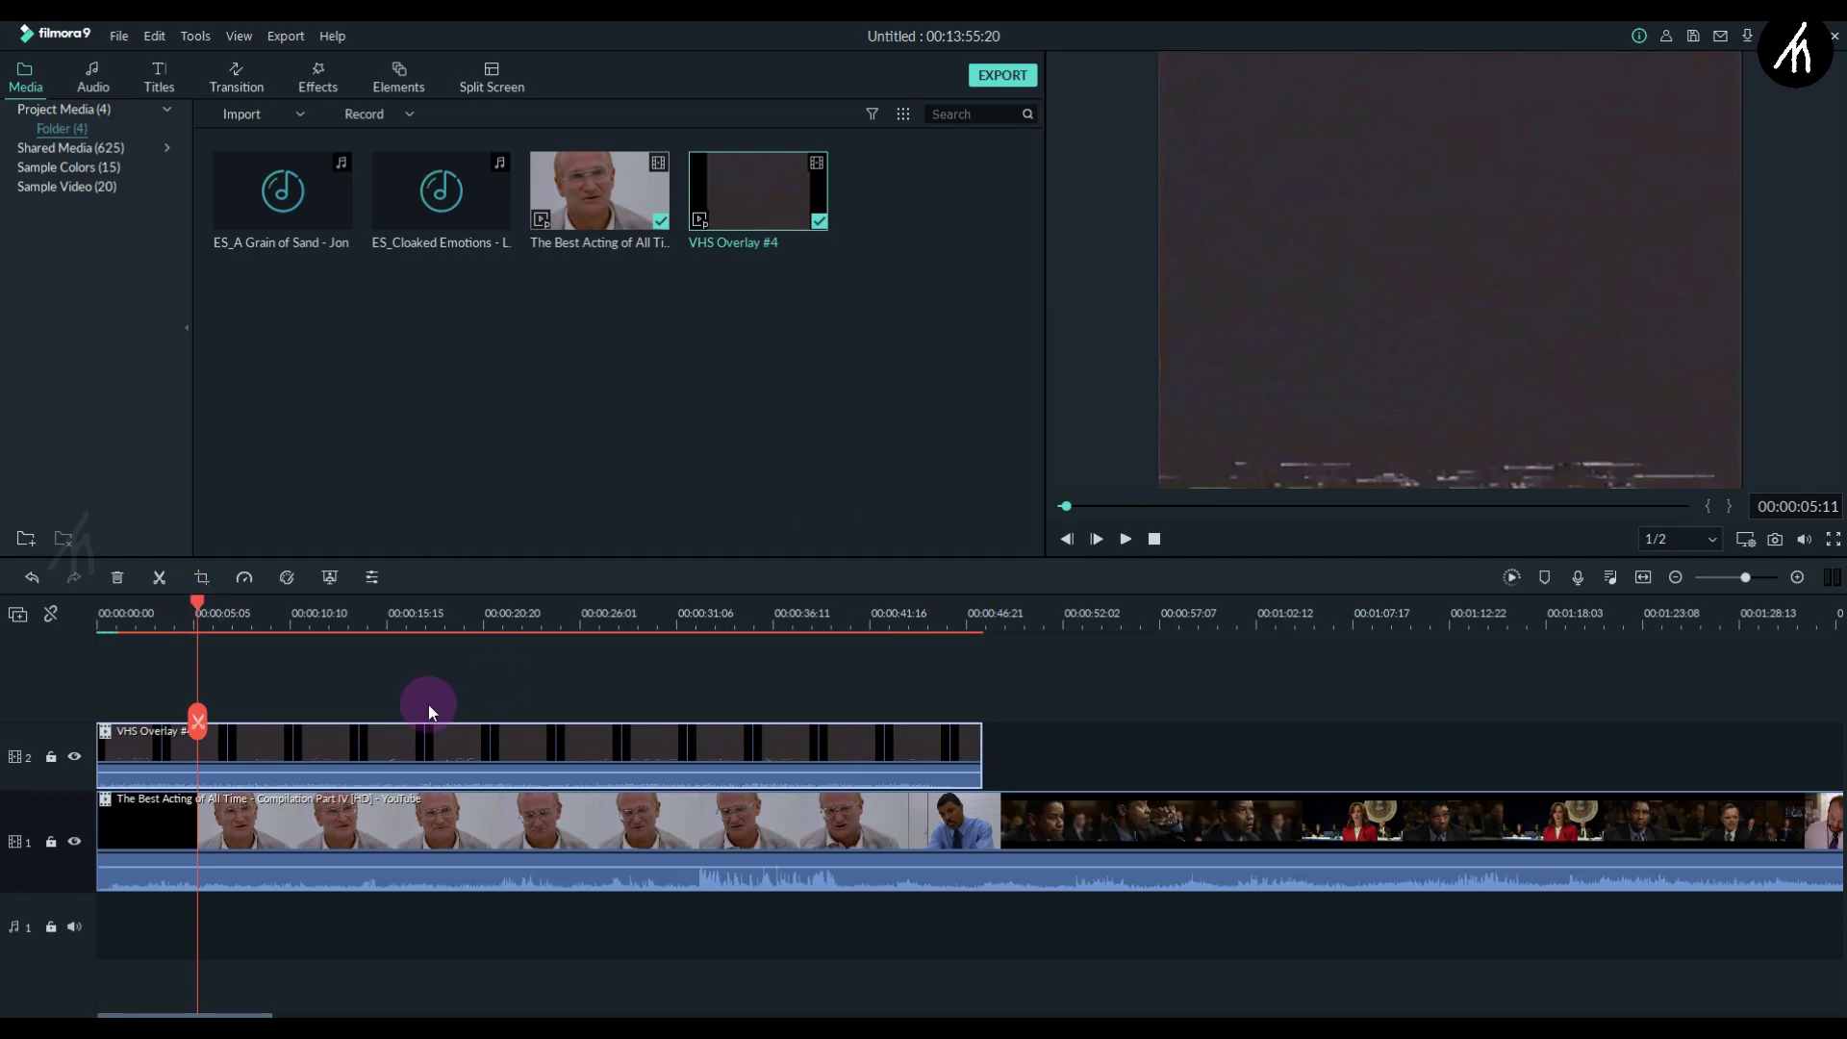
pyautogui.doubleClick(350, 745)
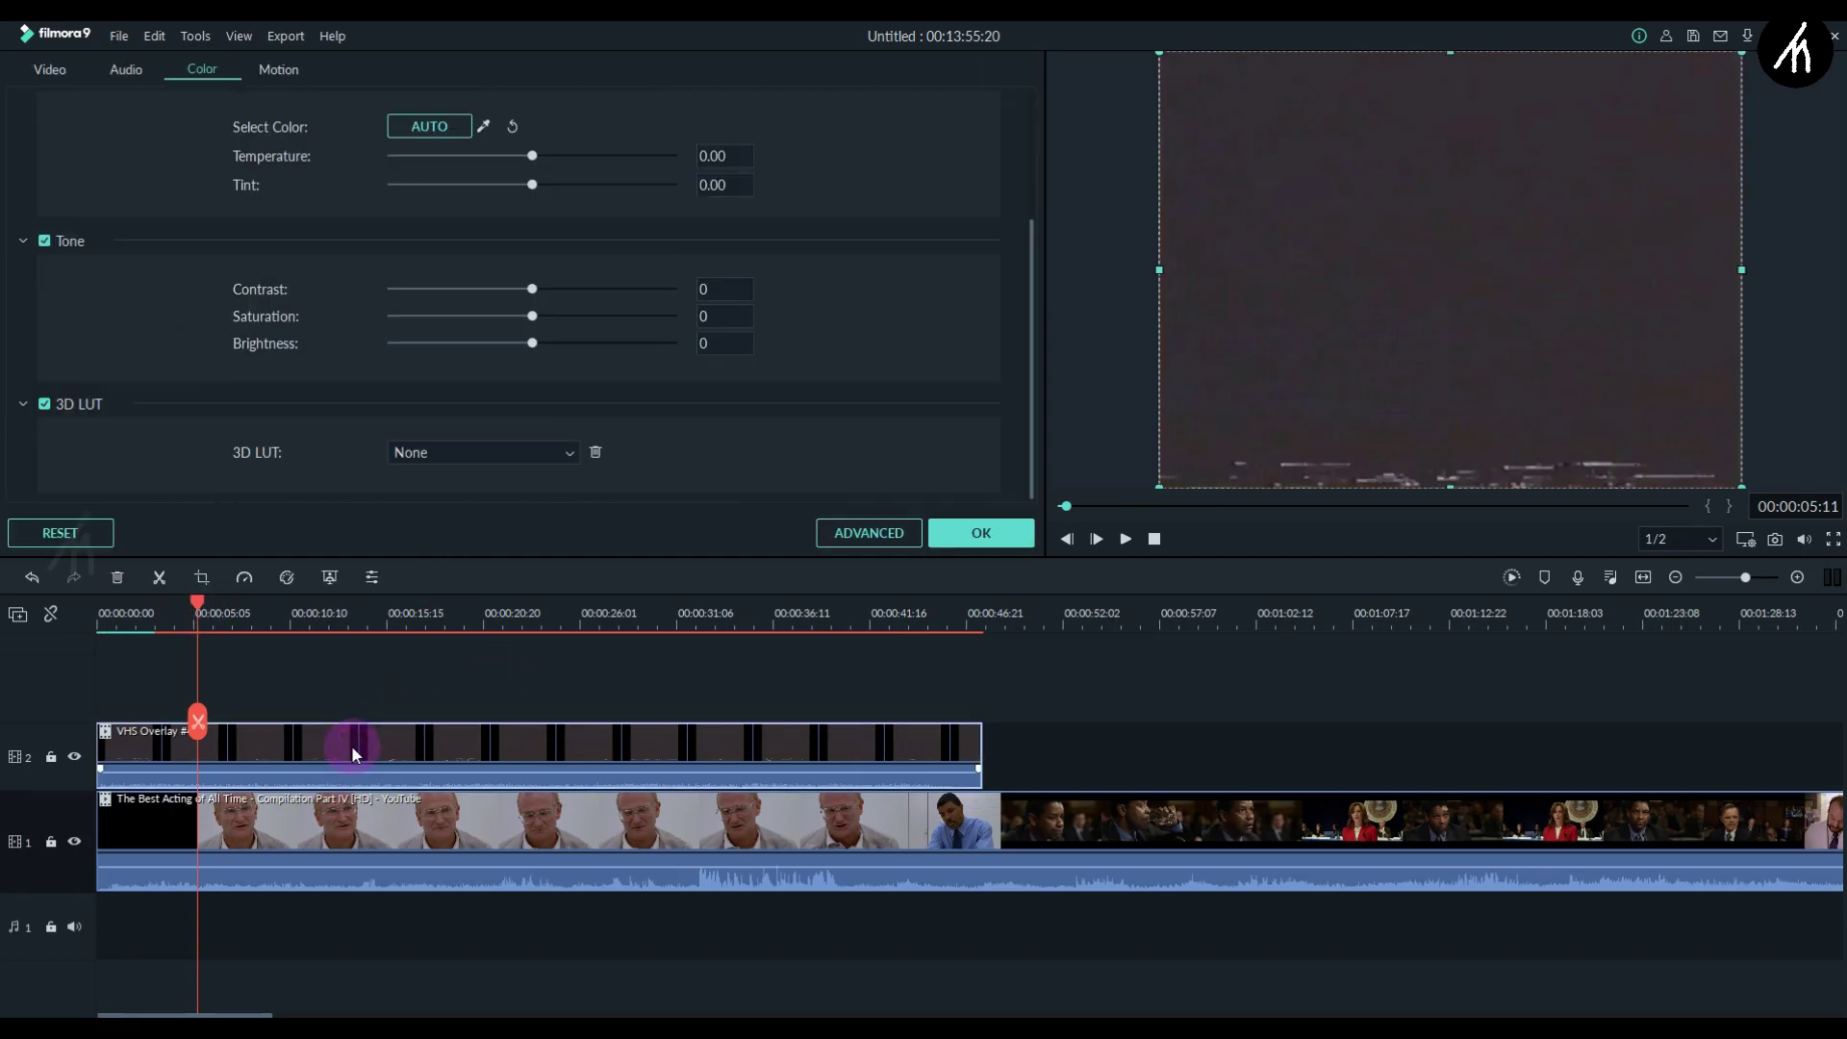
pyautogui.click(53, 69)
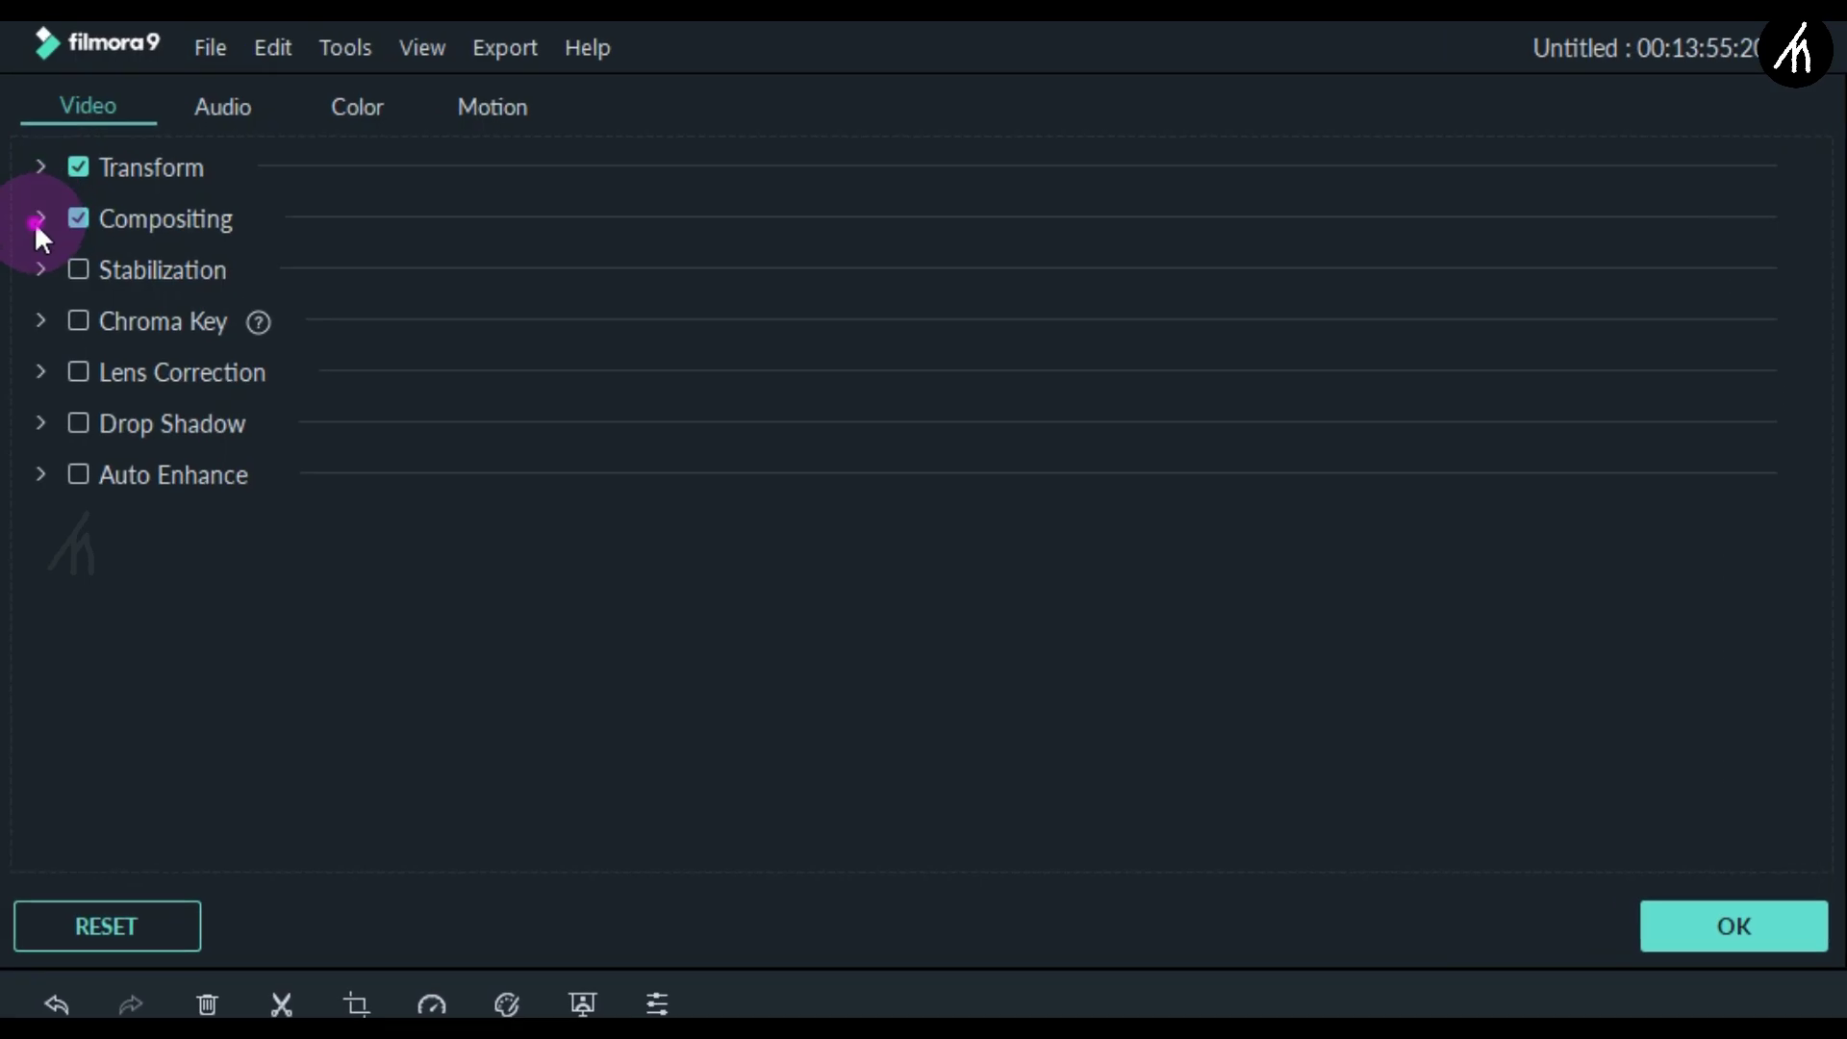
pyautogui.click(21, 135)
pyautogui.click(891, 309)
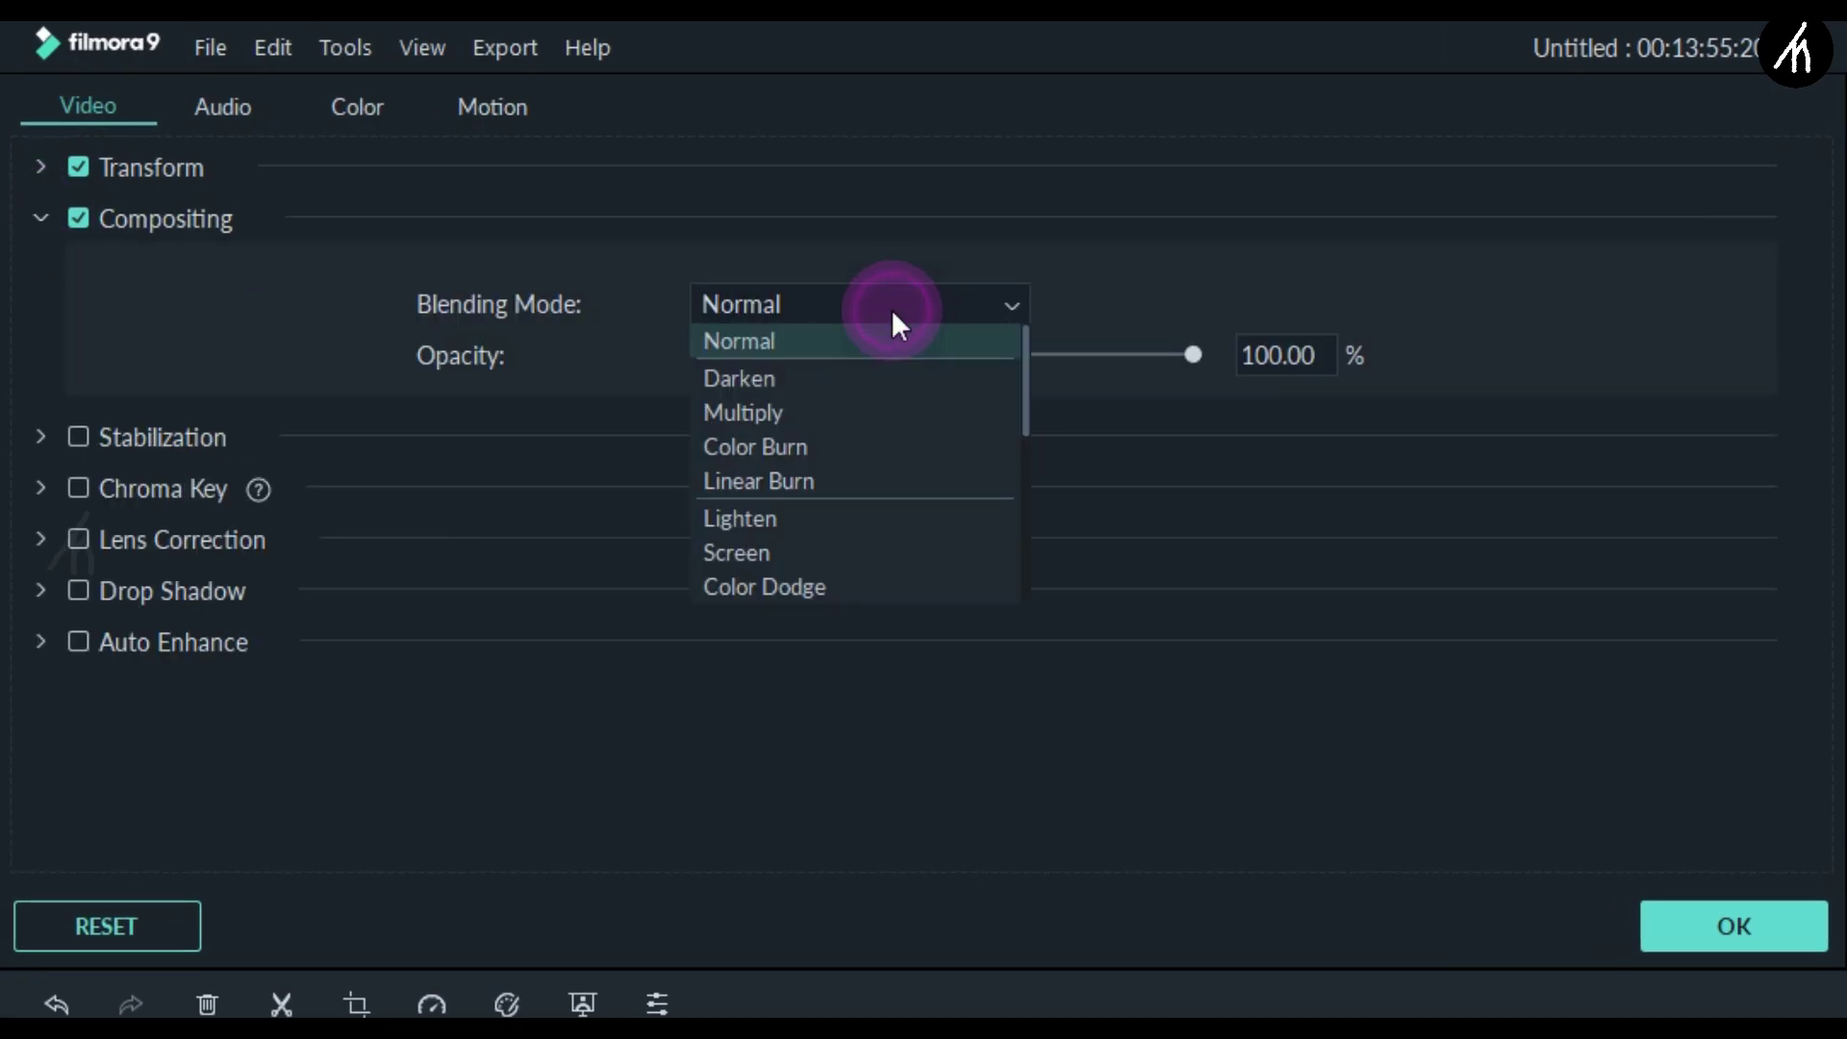
pyautogui.scroll(-1, 816, 454)
pyautogui.scroll(-1, 815, 454)
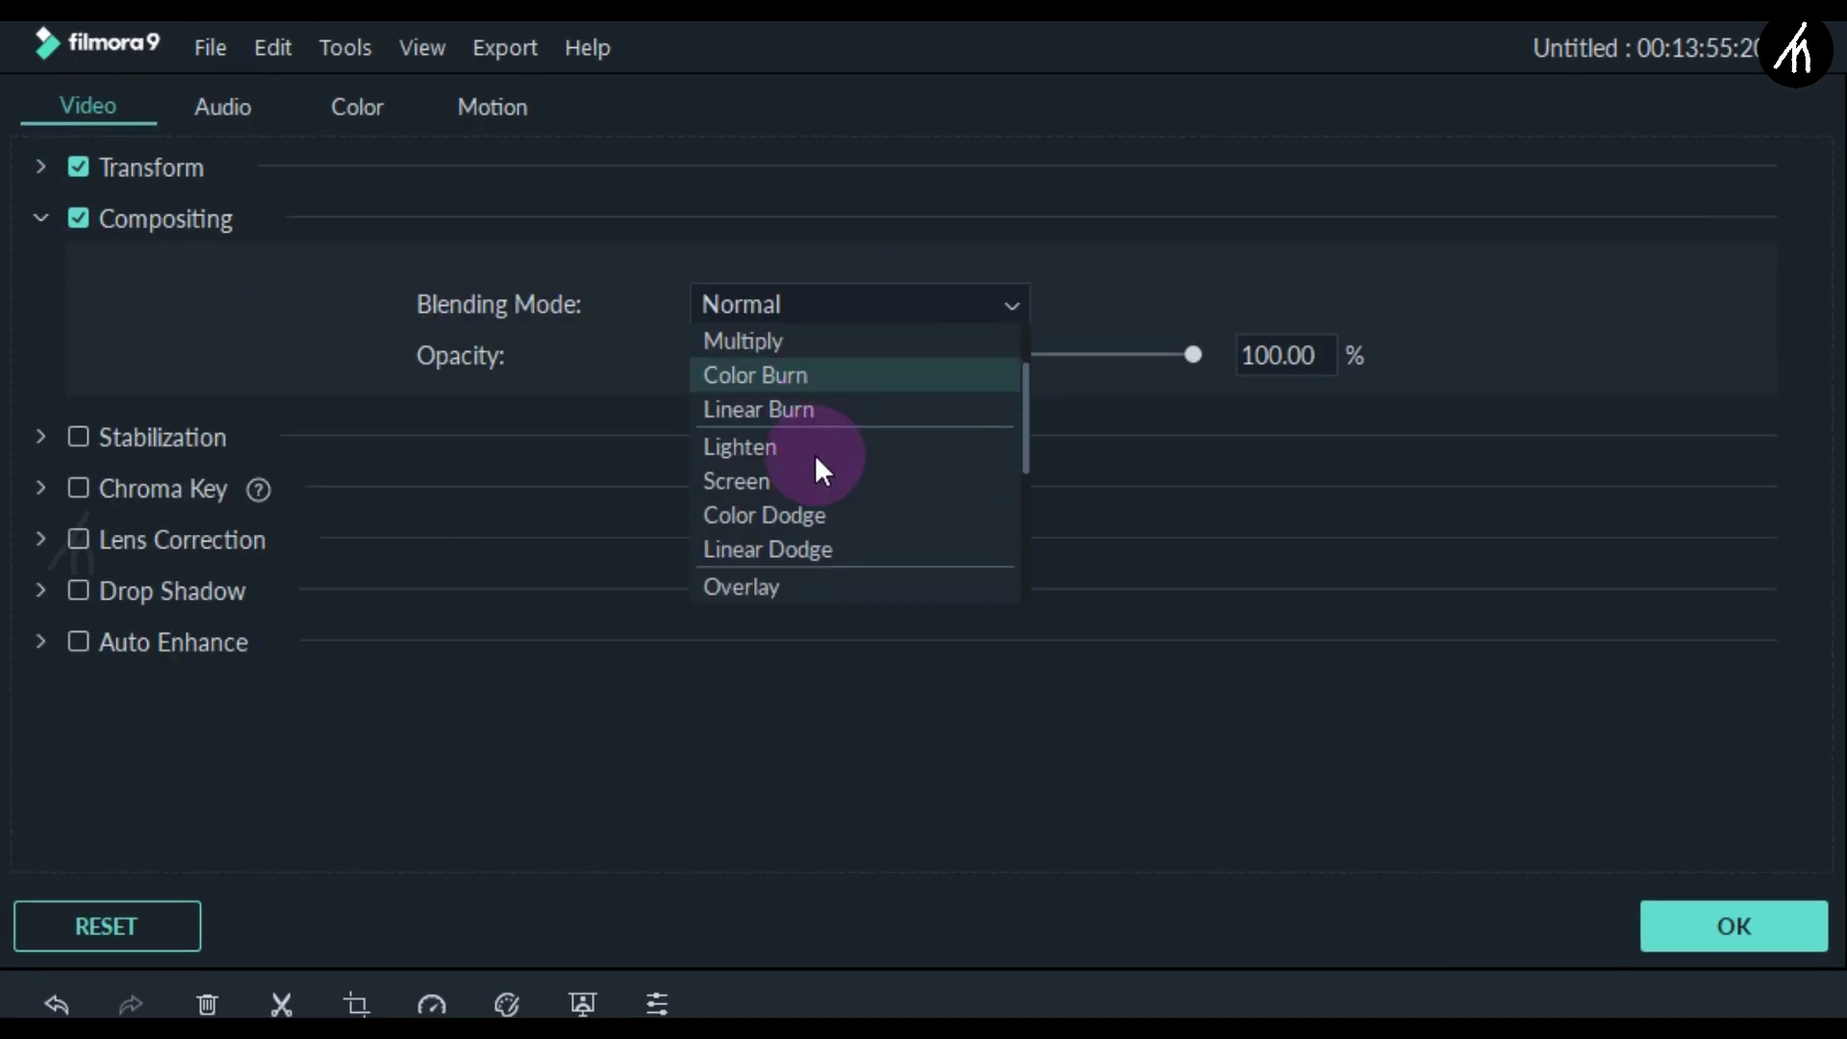
pyautogui.click(737, 481)
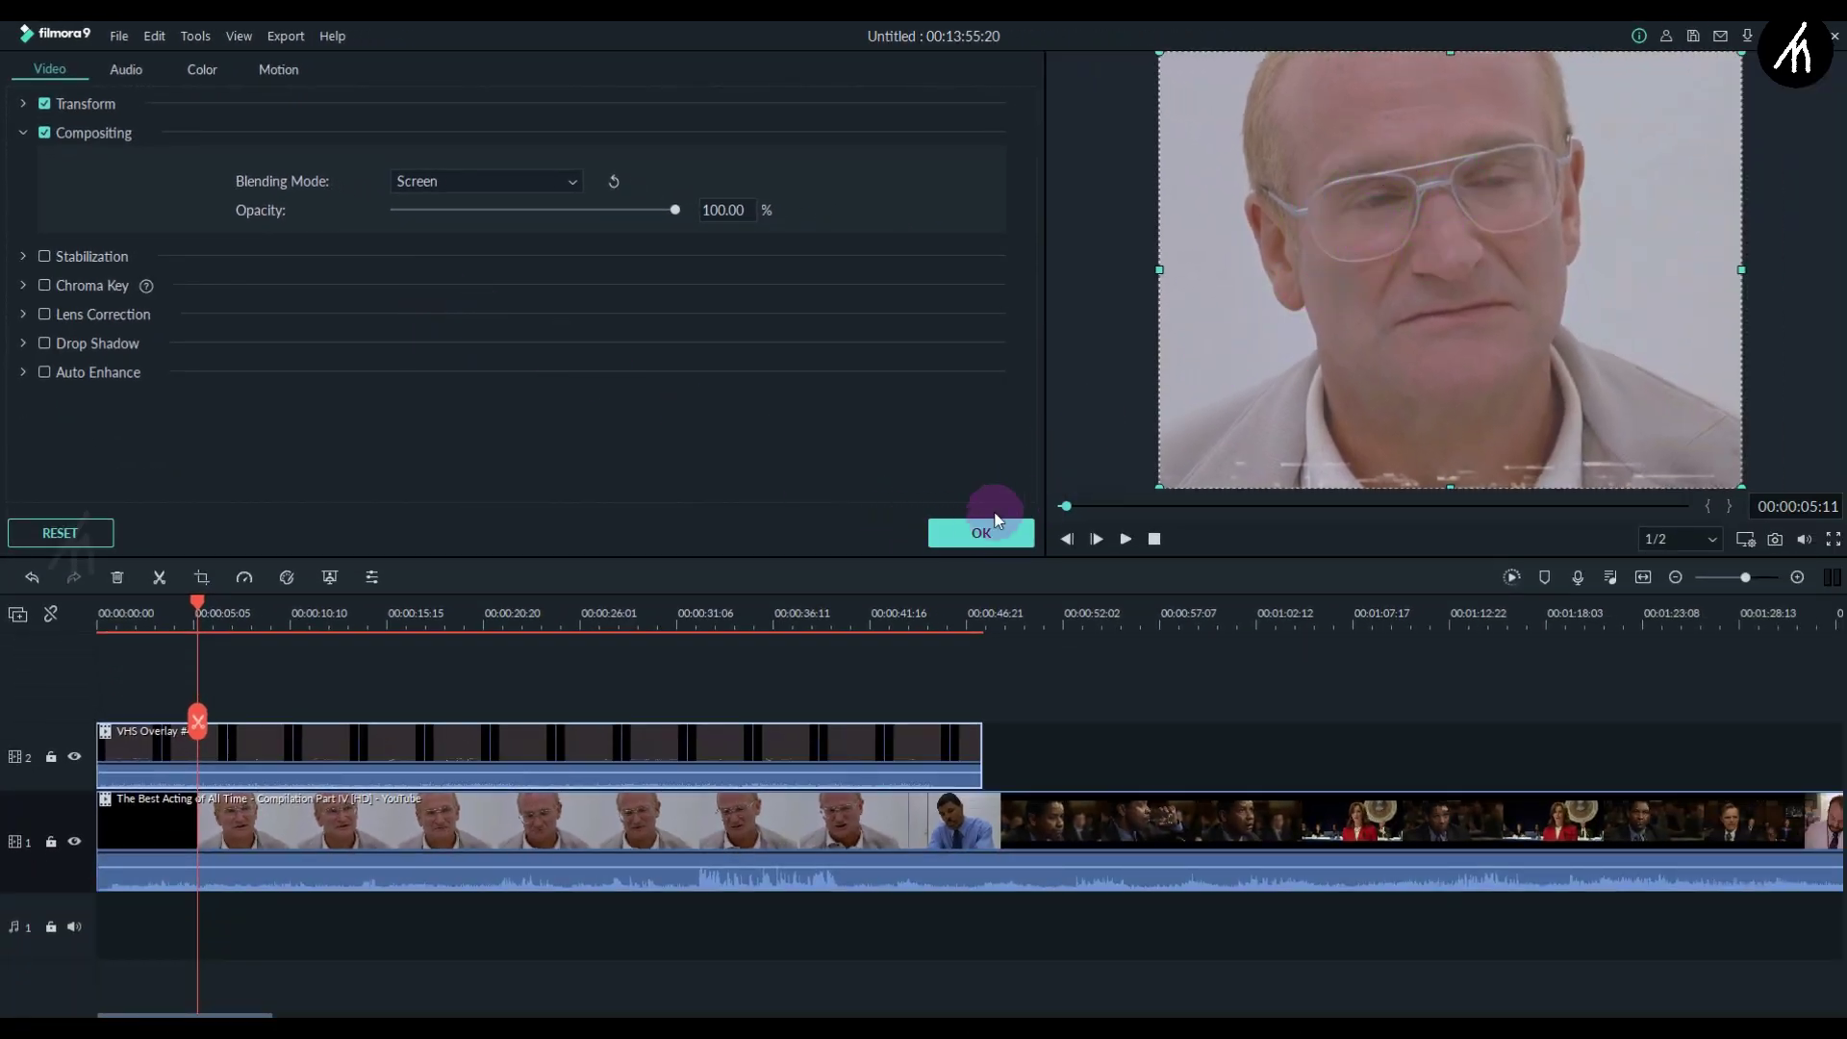
pyautogui.click(979, 537)
pyautogui.click(435, 678)
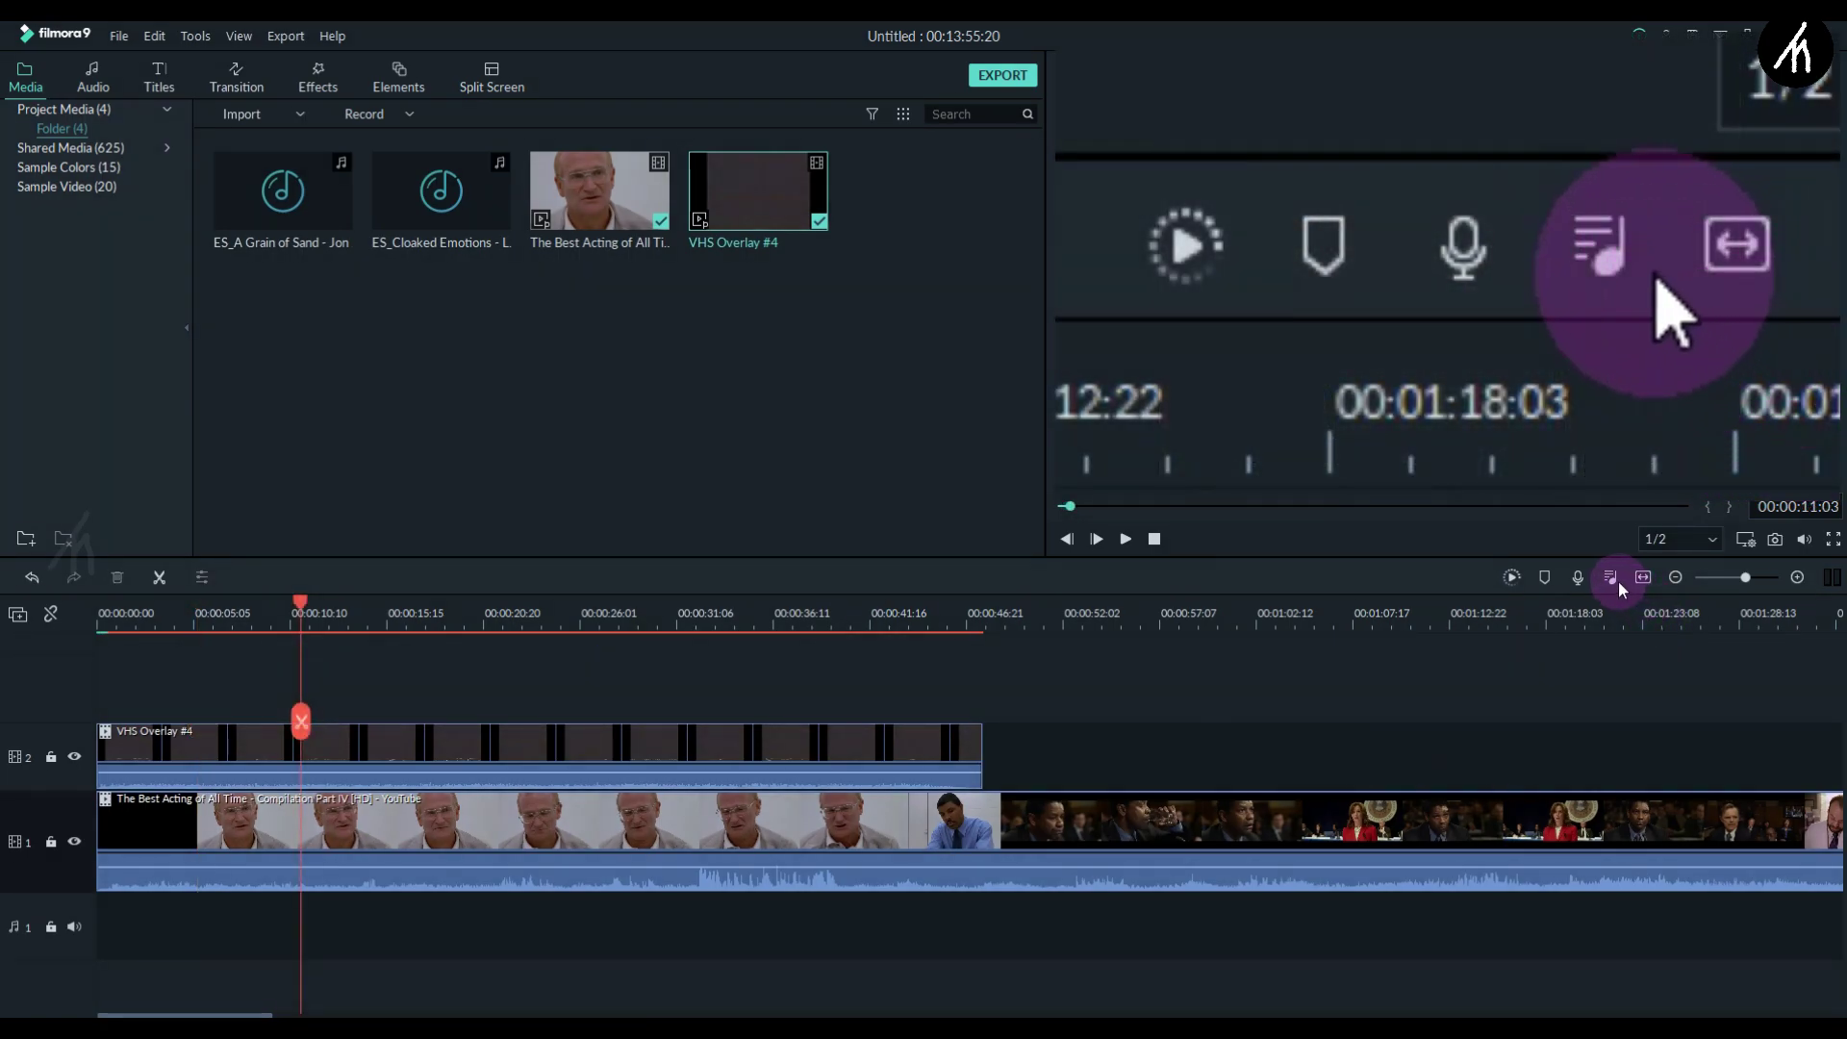
# Step: Switch the project's audio mix from Stereo to Surround in the Audio Mixer
pyautogui.click(1614, 579)
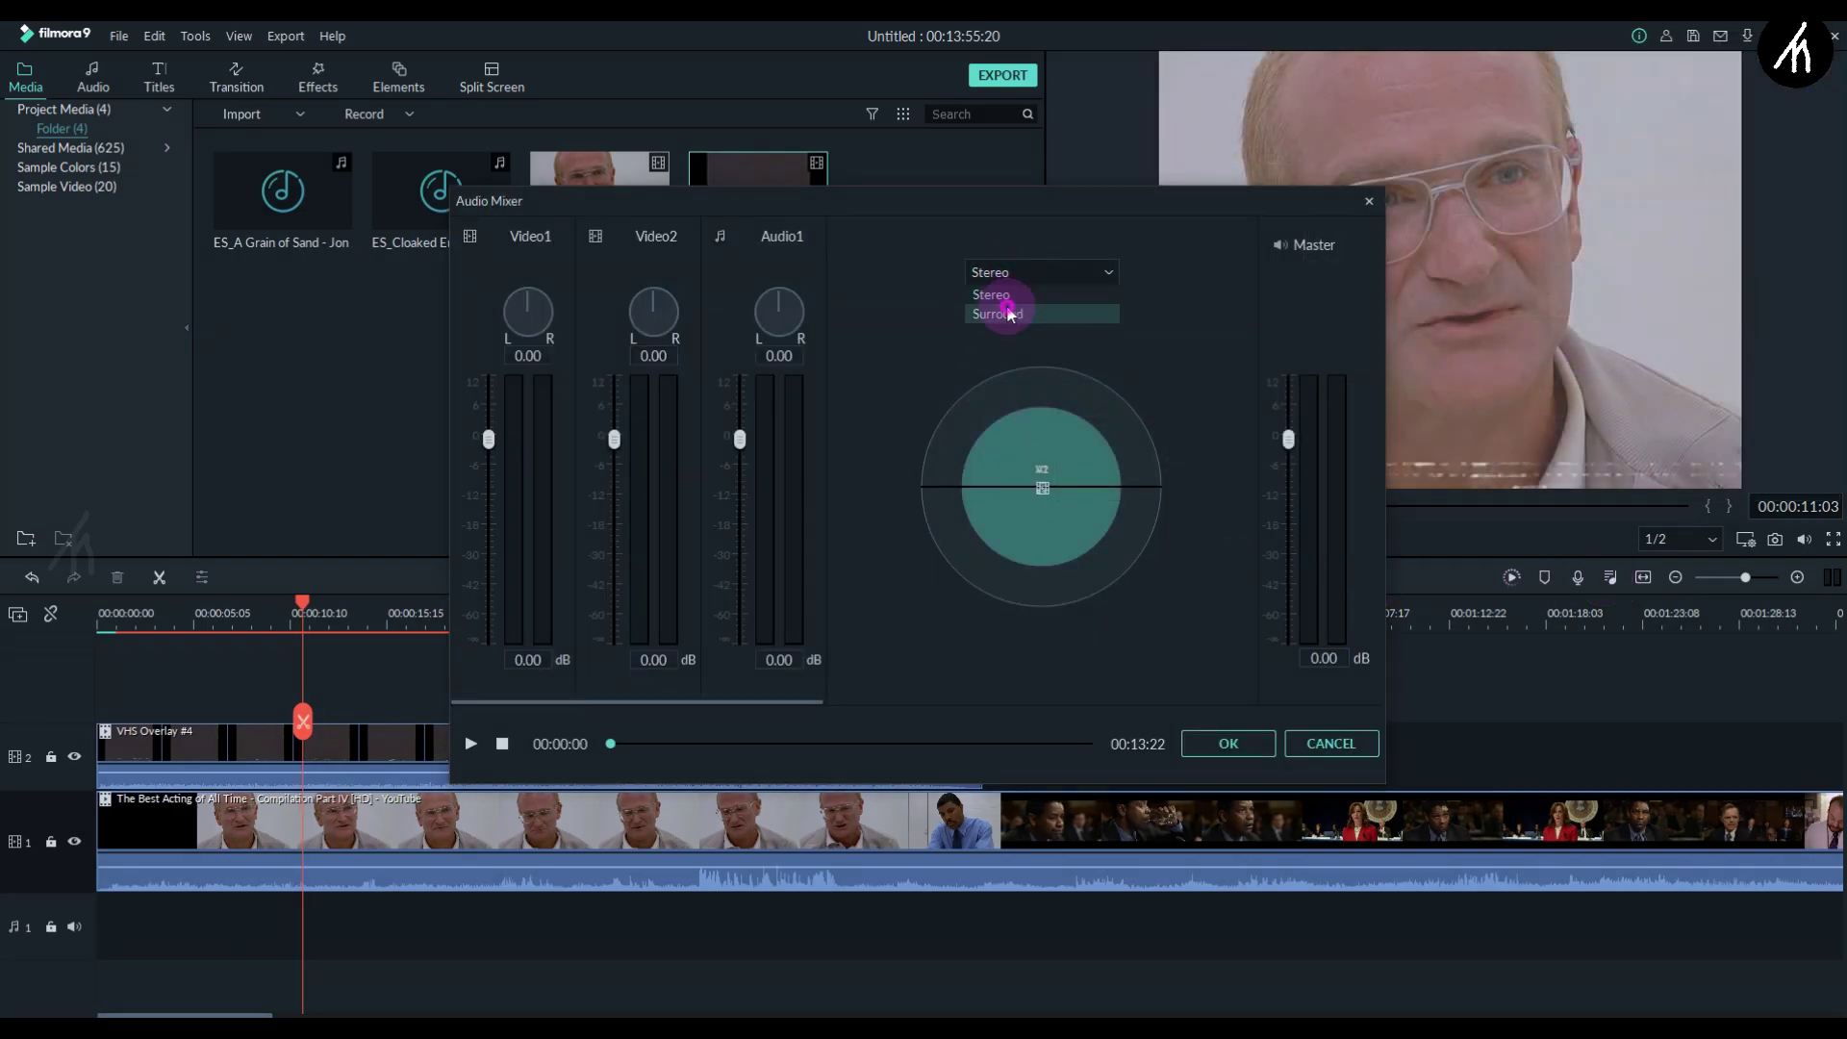
pyautogui.click(1007, 313)
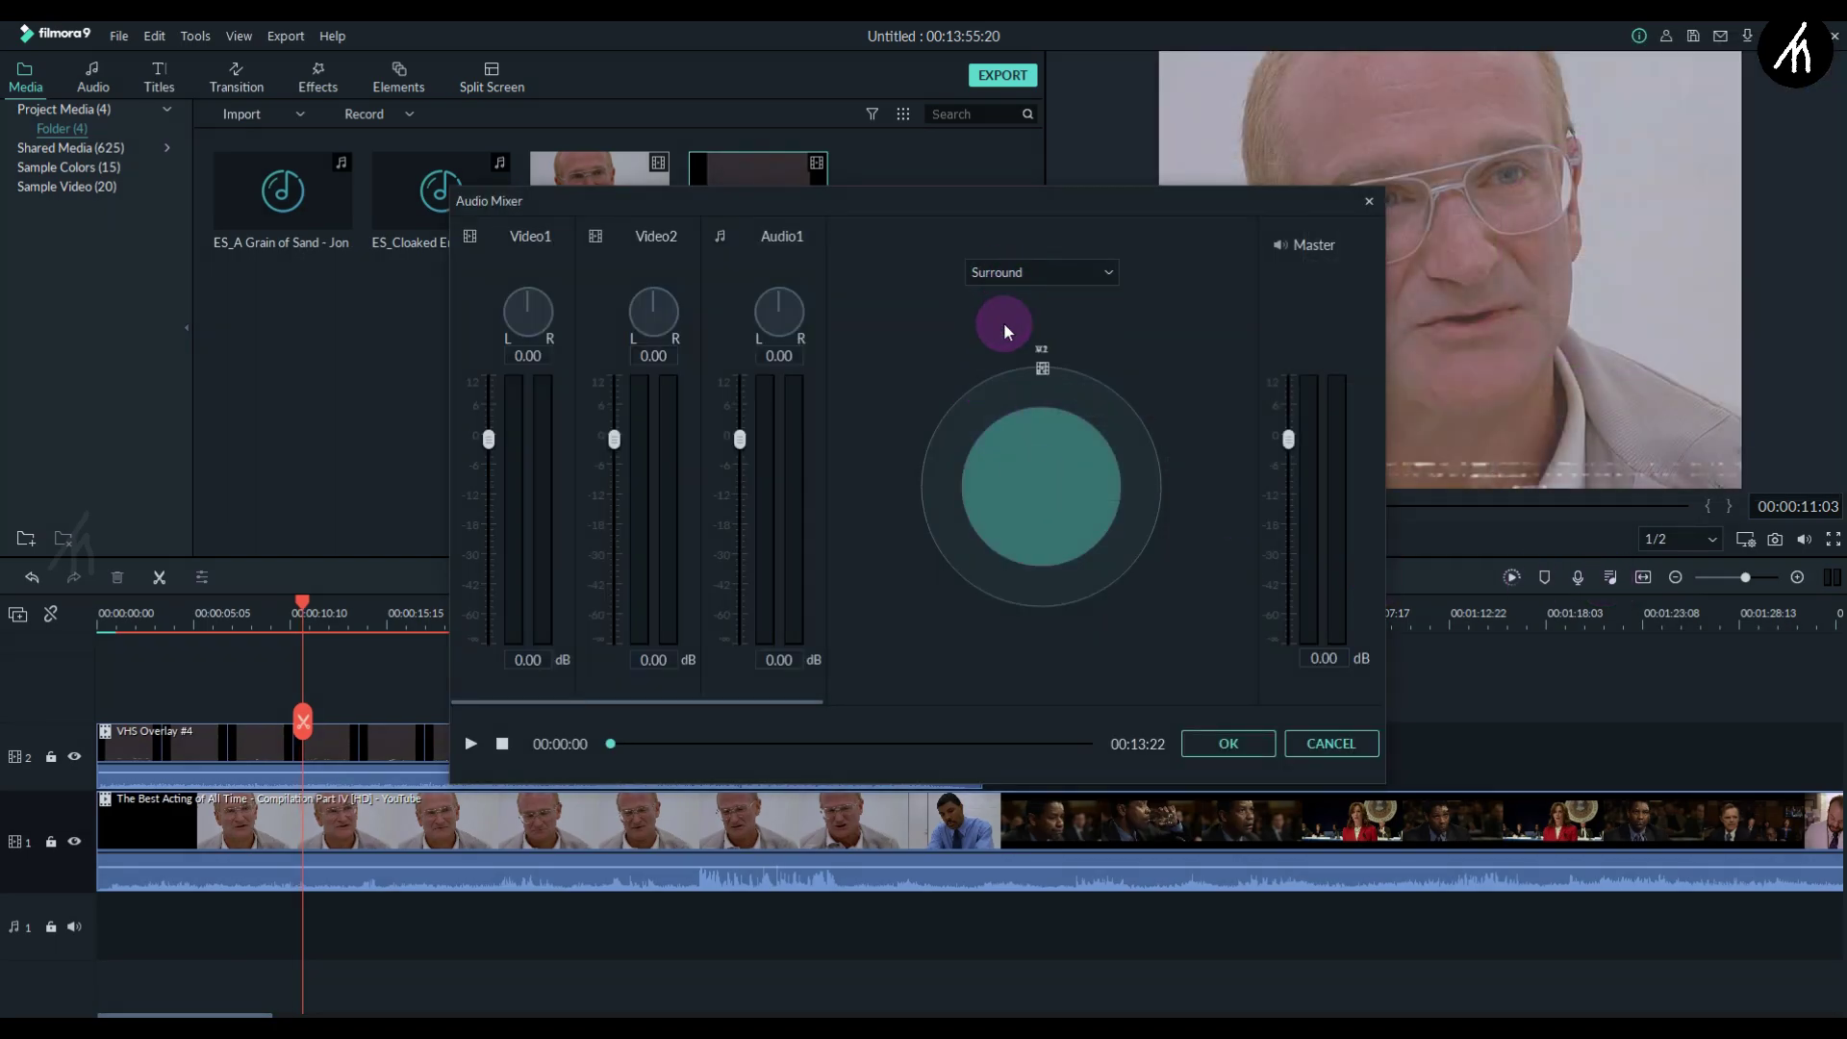
pyautogui.click(1220, 746)
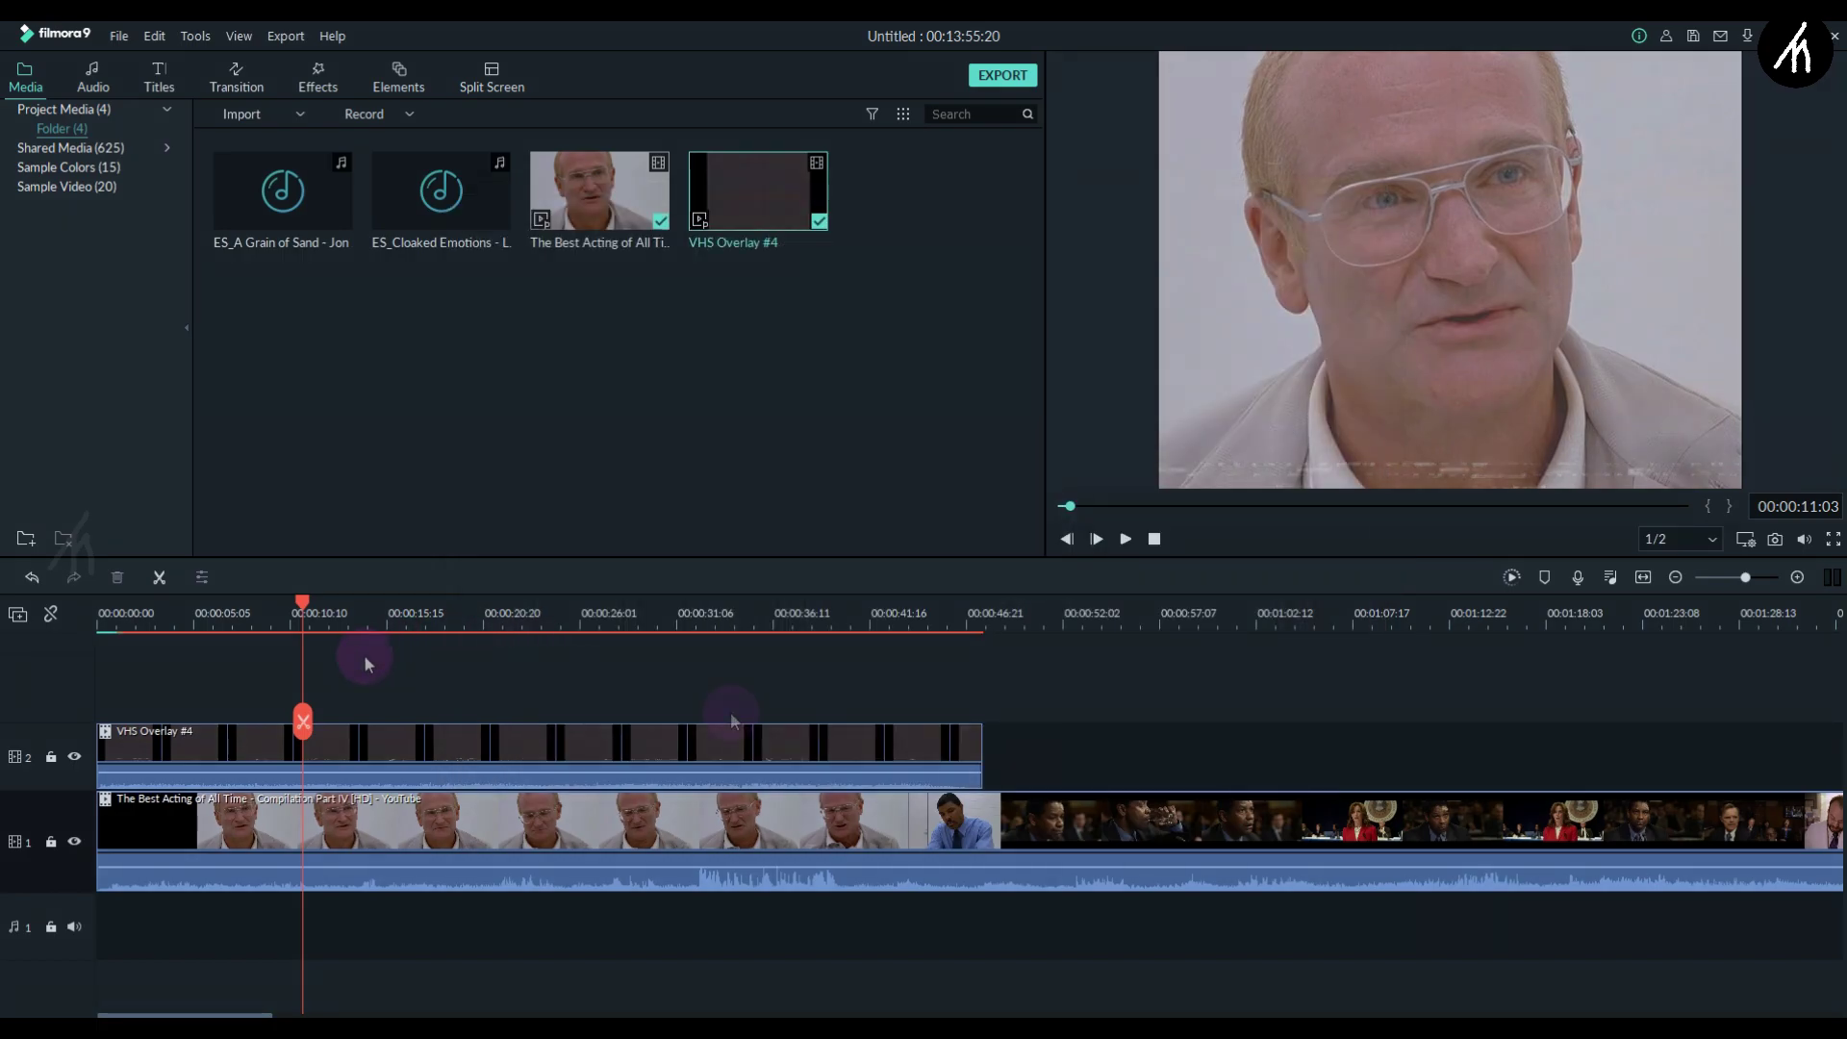
# Step: Turn on background noise removal near Strong for the main clip's audio and set its equalizer to Sparkle
pyautogui.doubleClick(378, 823)
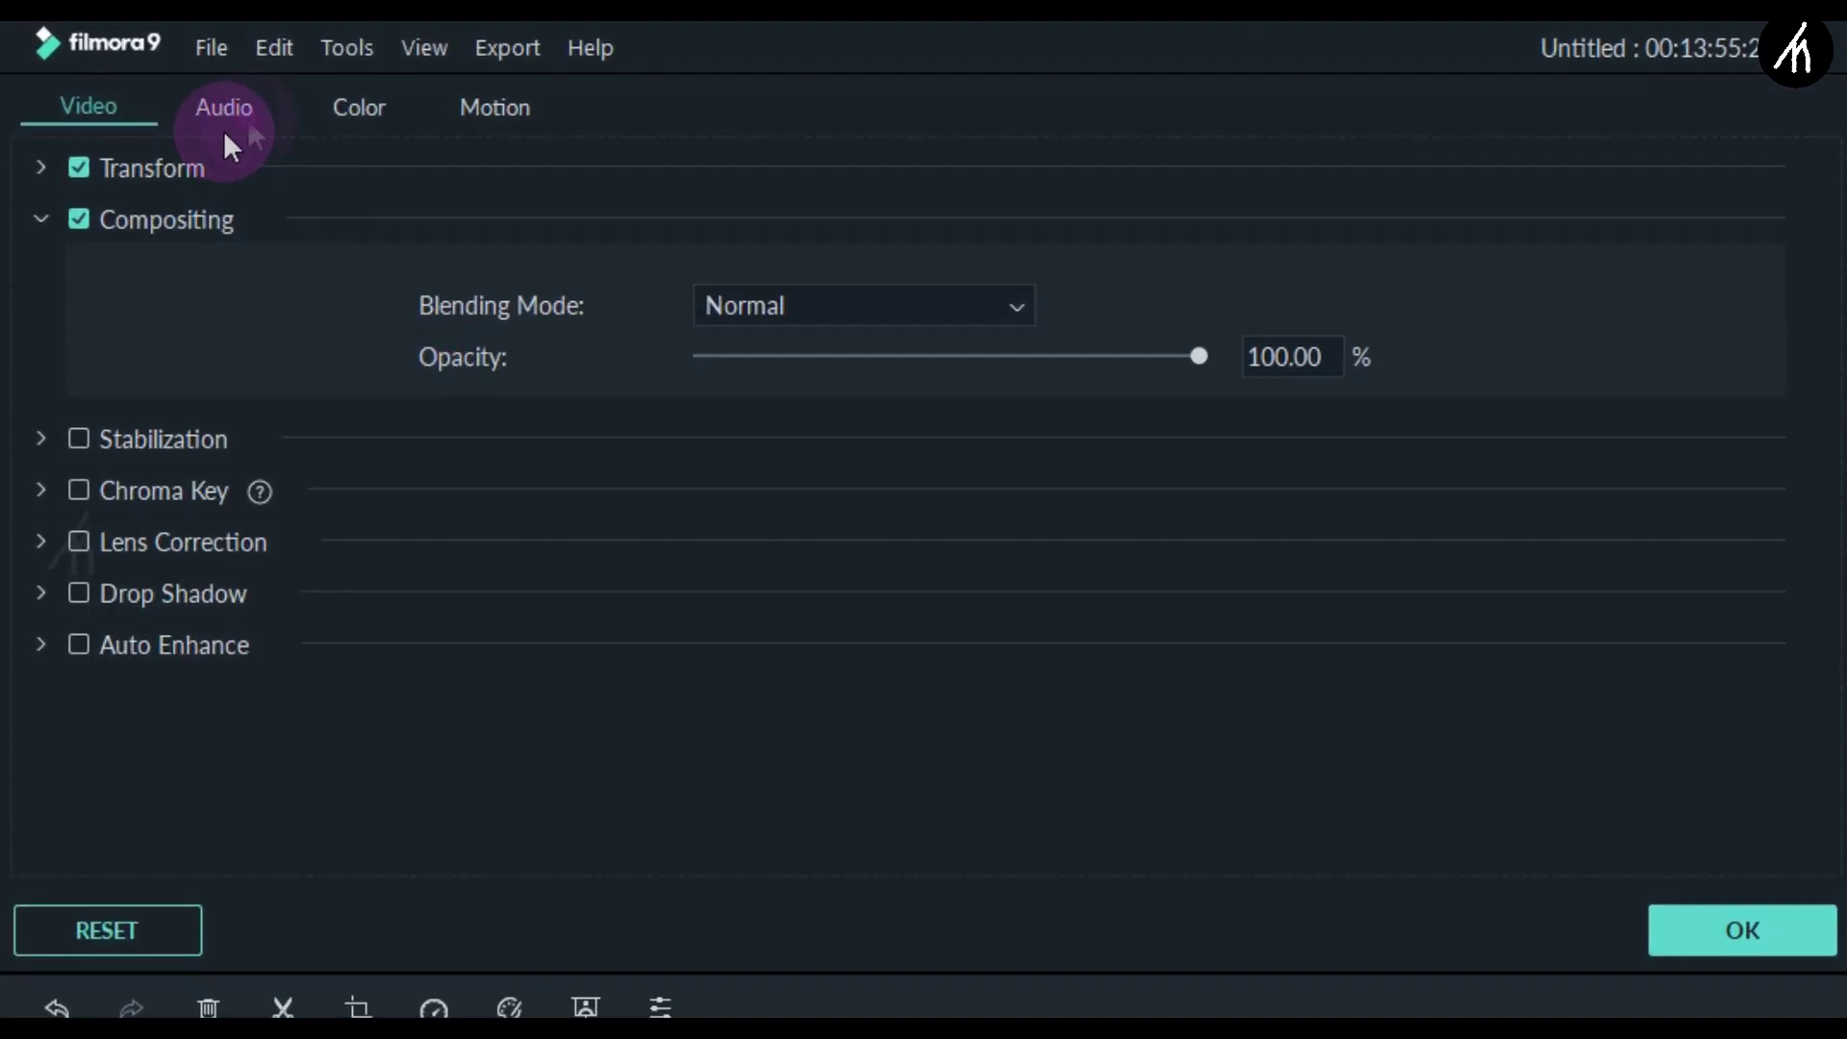
pyautogui.click(247, 120)
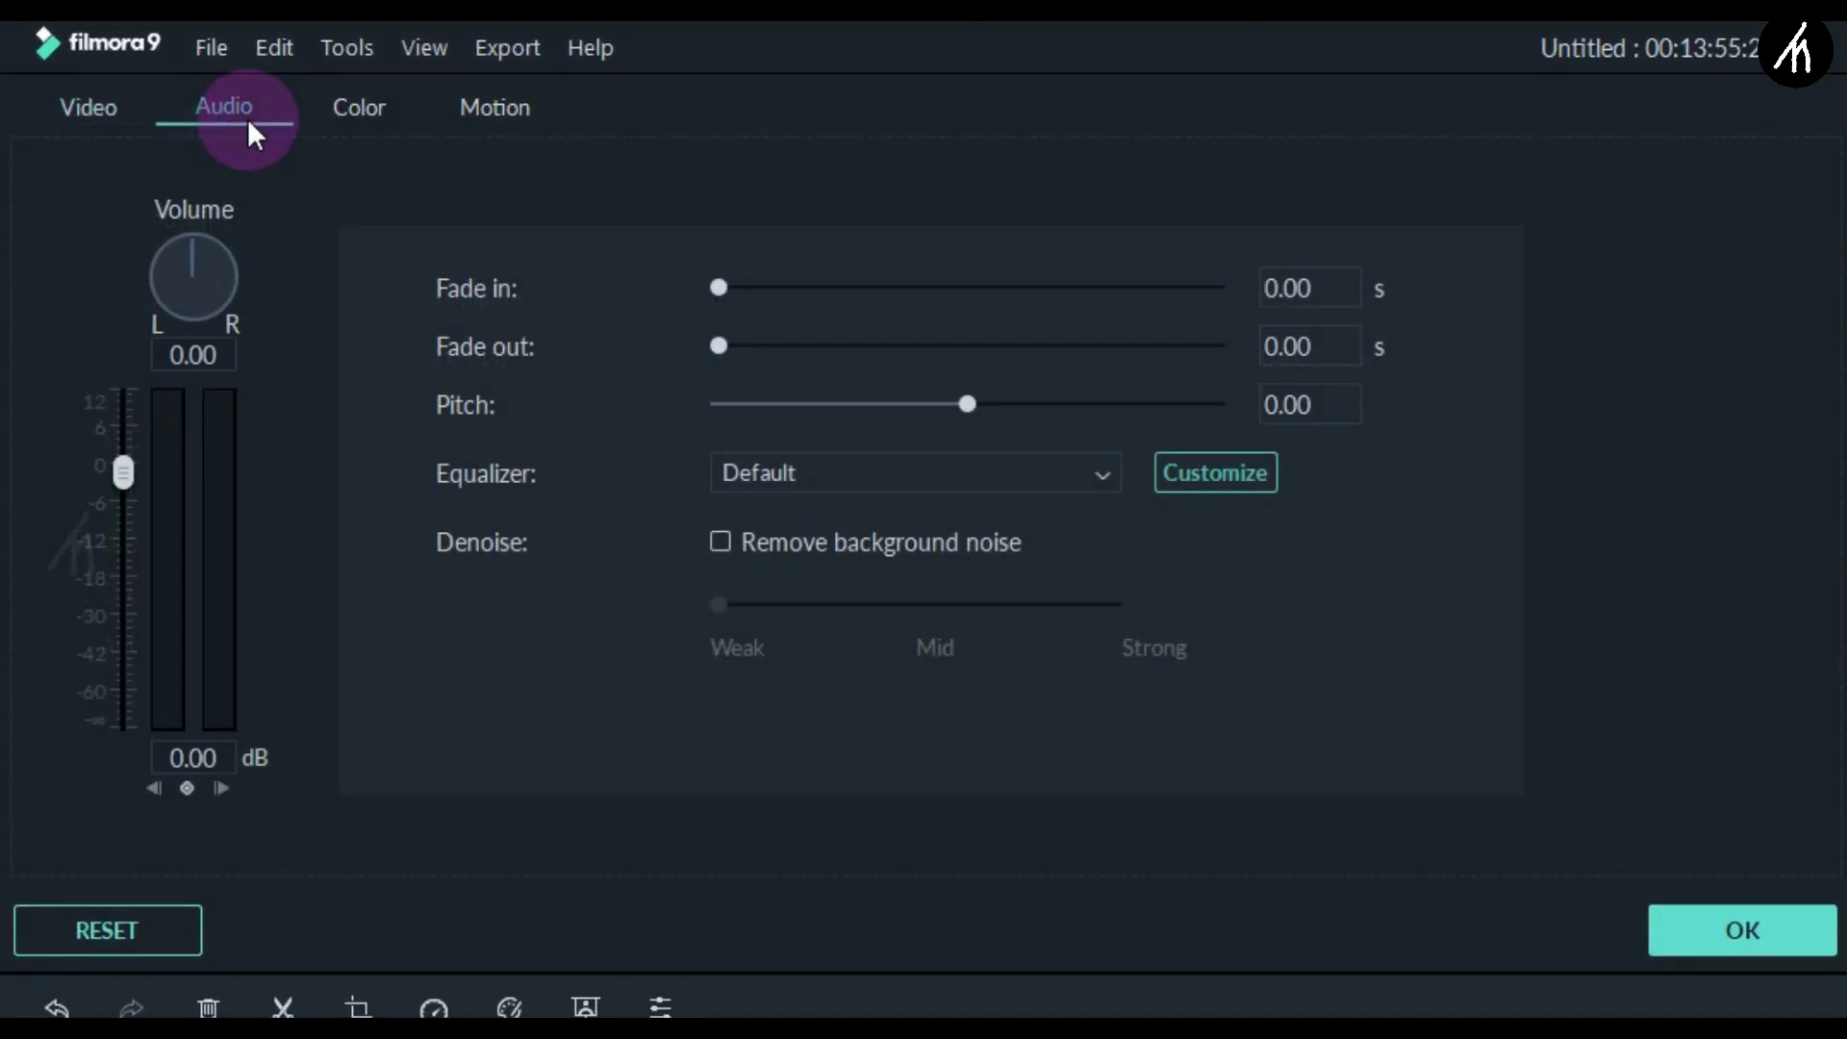
pyautogui.click(721, 542)
pyautogui.click(1104, 604)
pyautogui.click(942, 604)
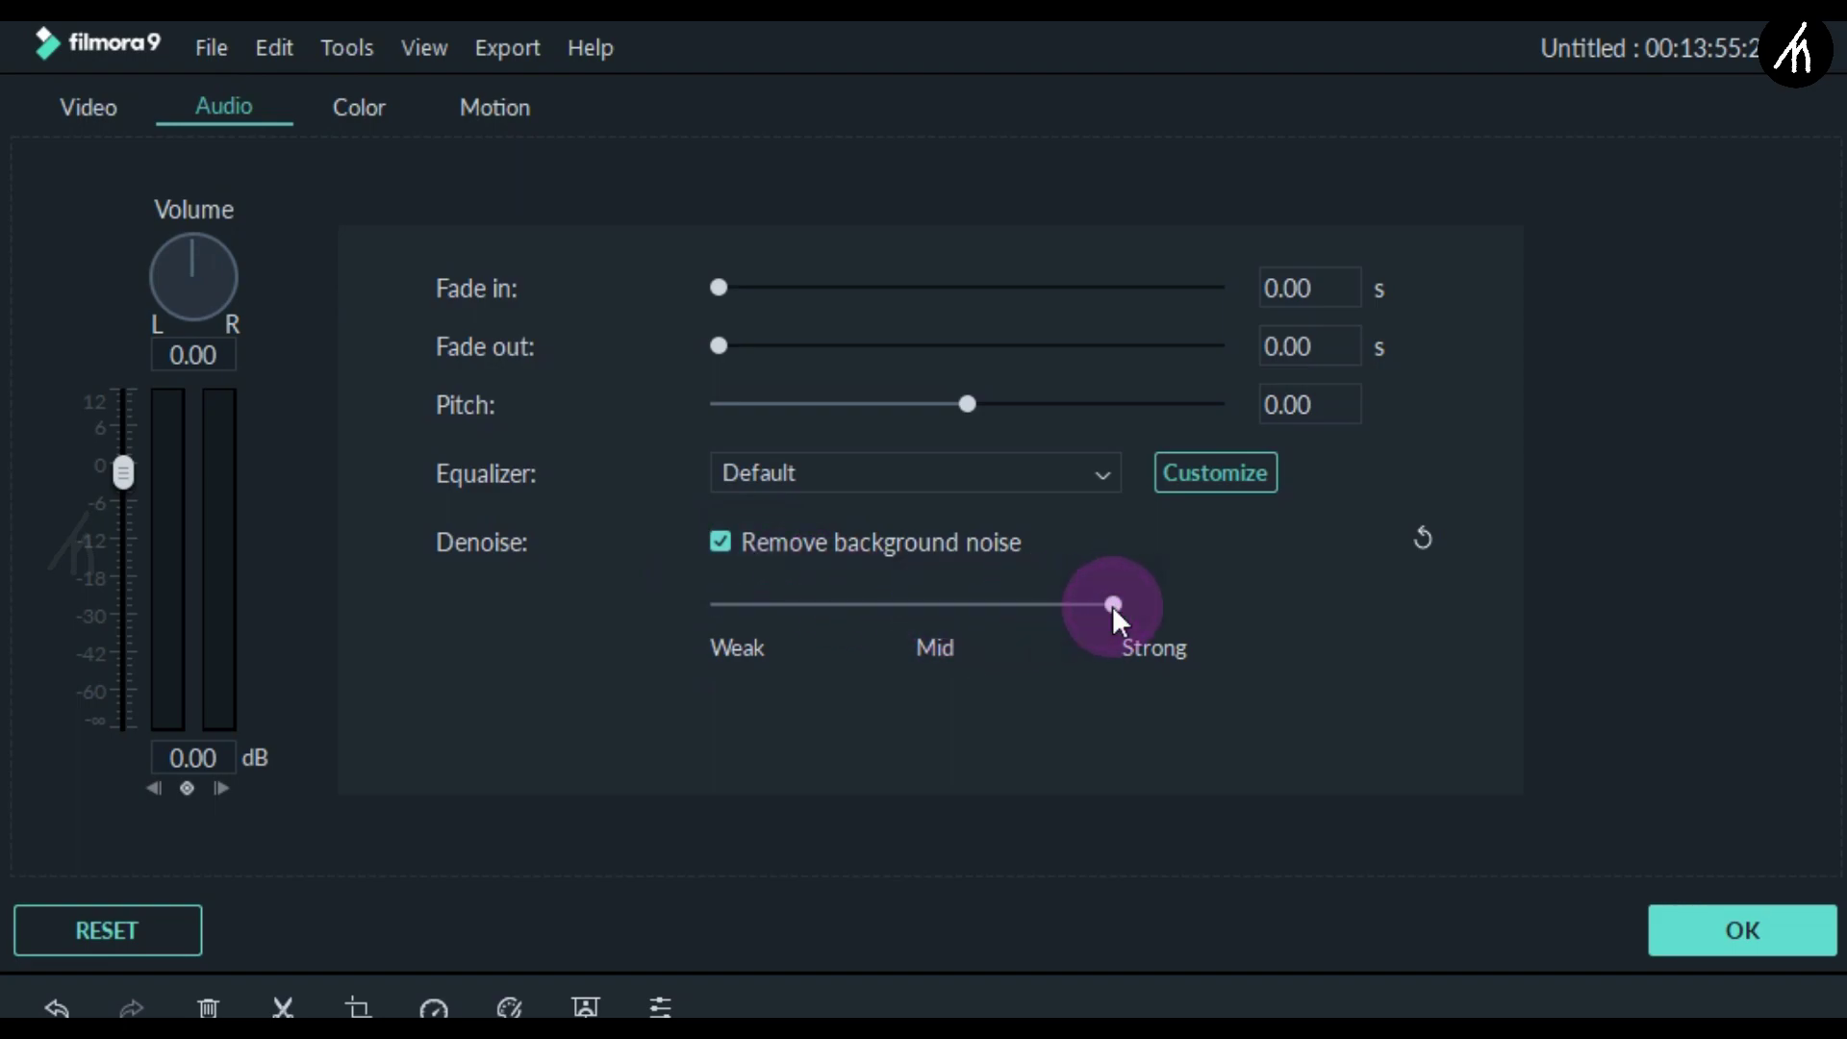
pyautogui.click(853, 476)
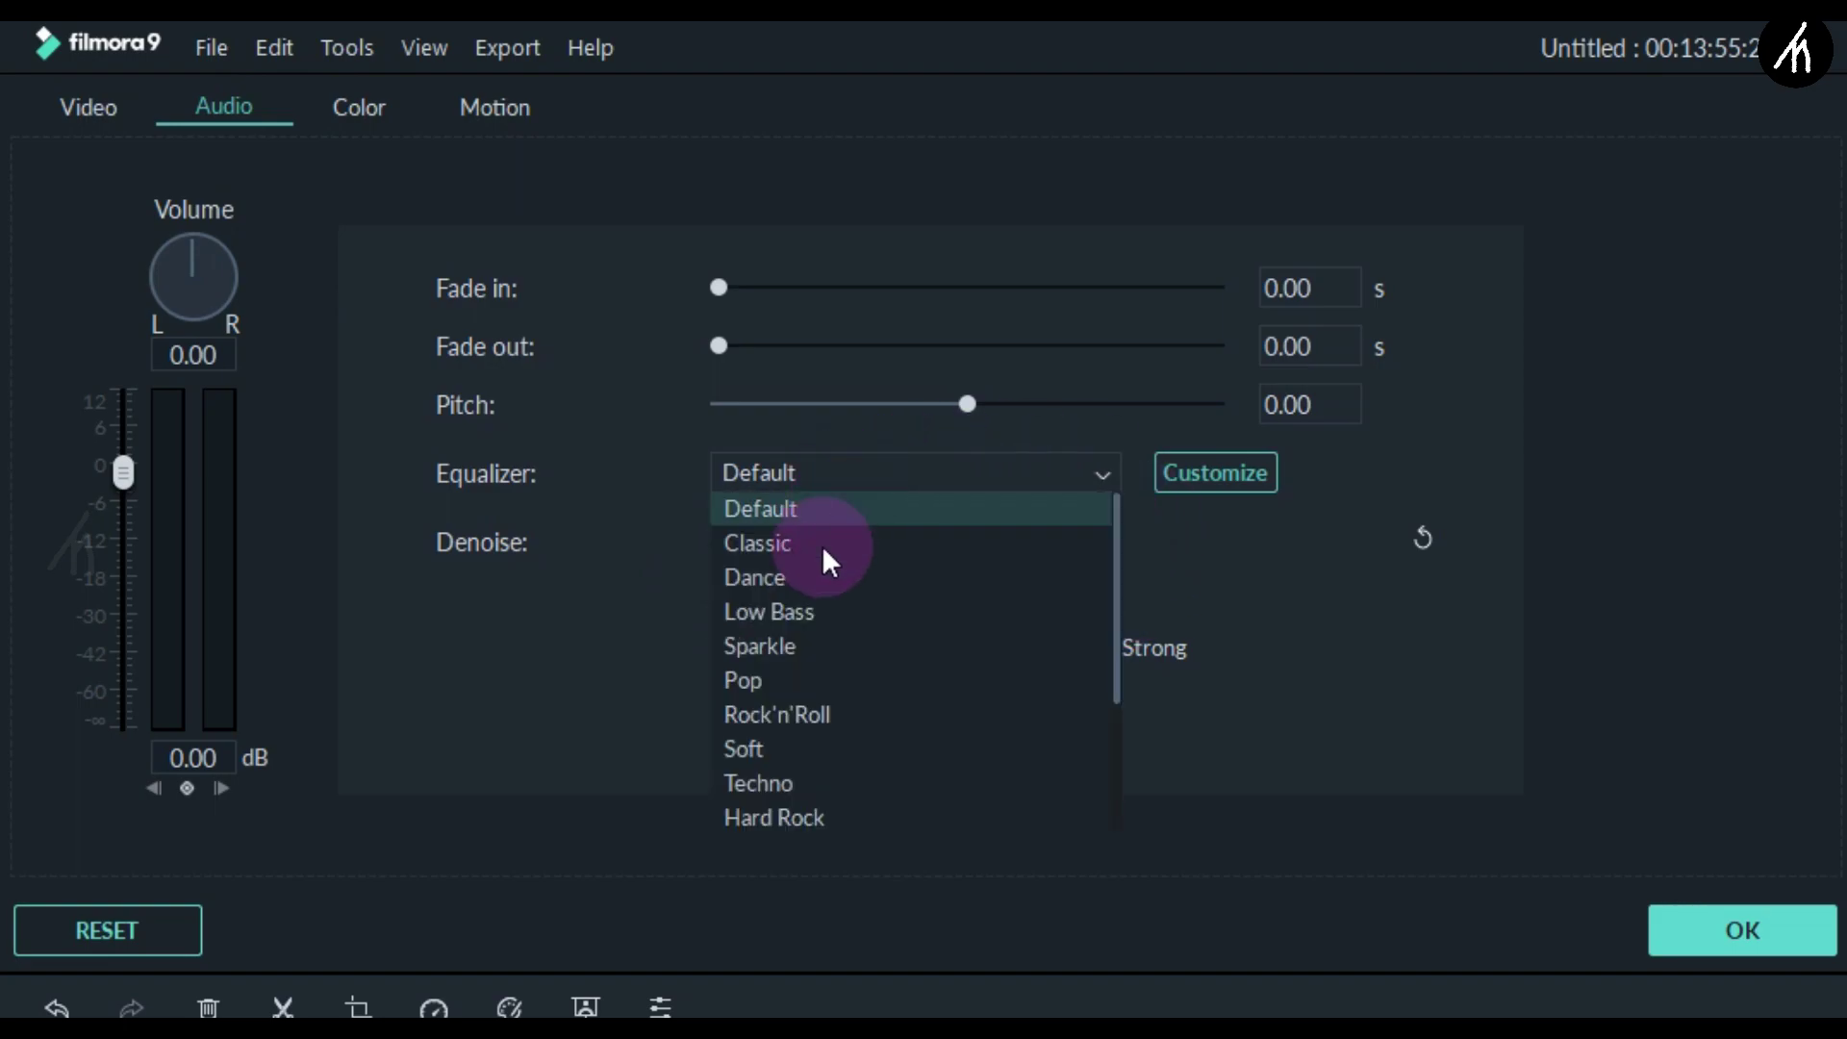
pyautogui.click(787, 646)
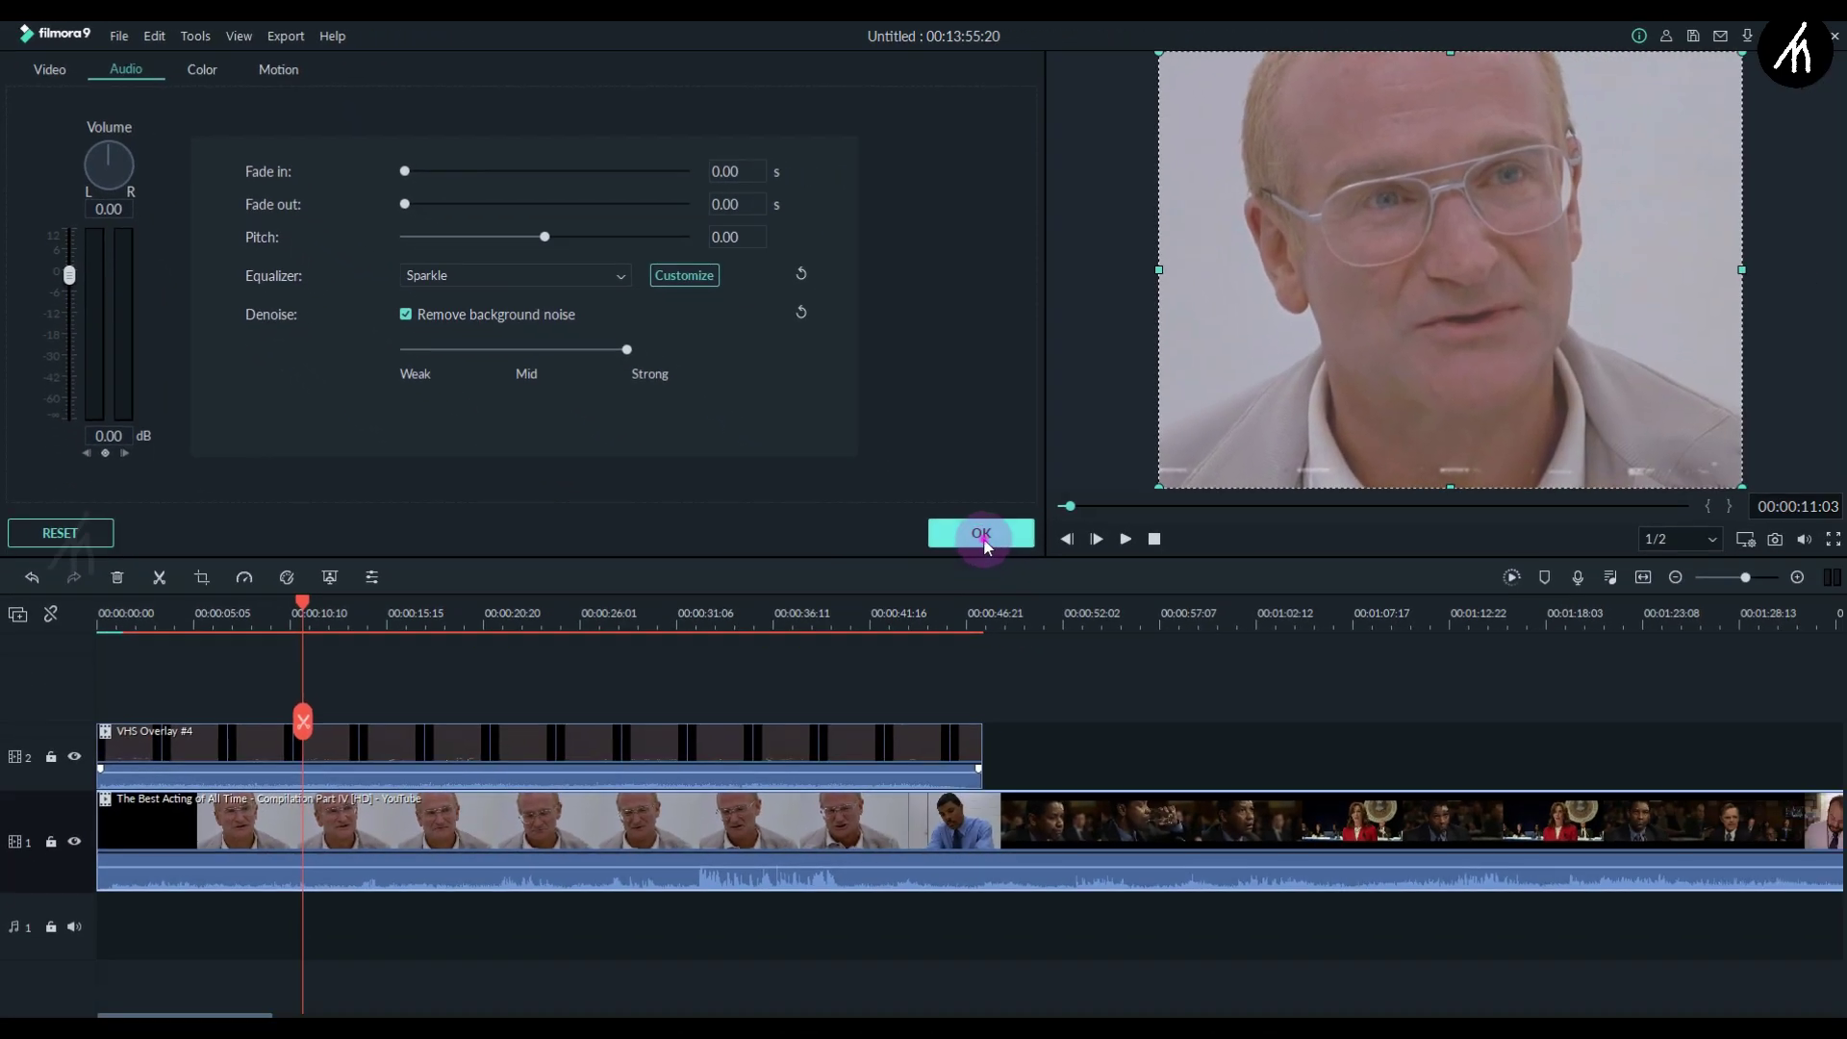
pyautogui.click(981, 535)
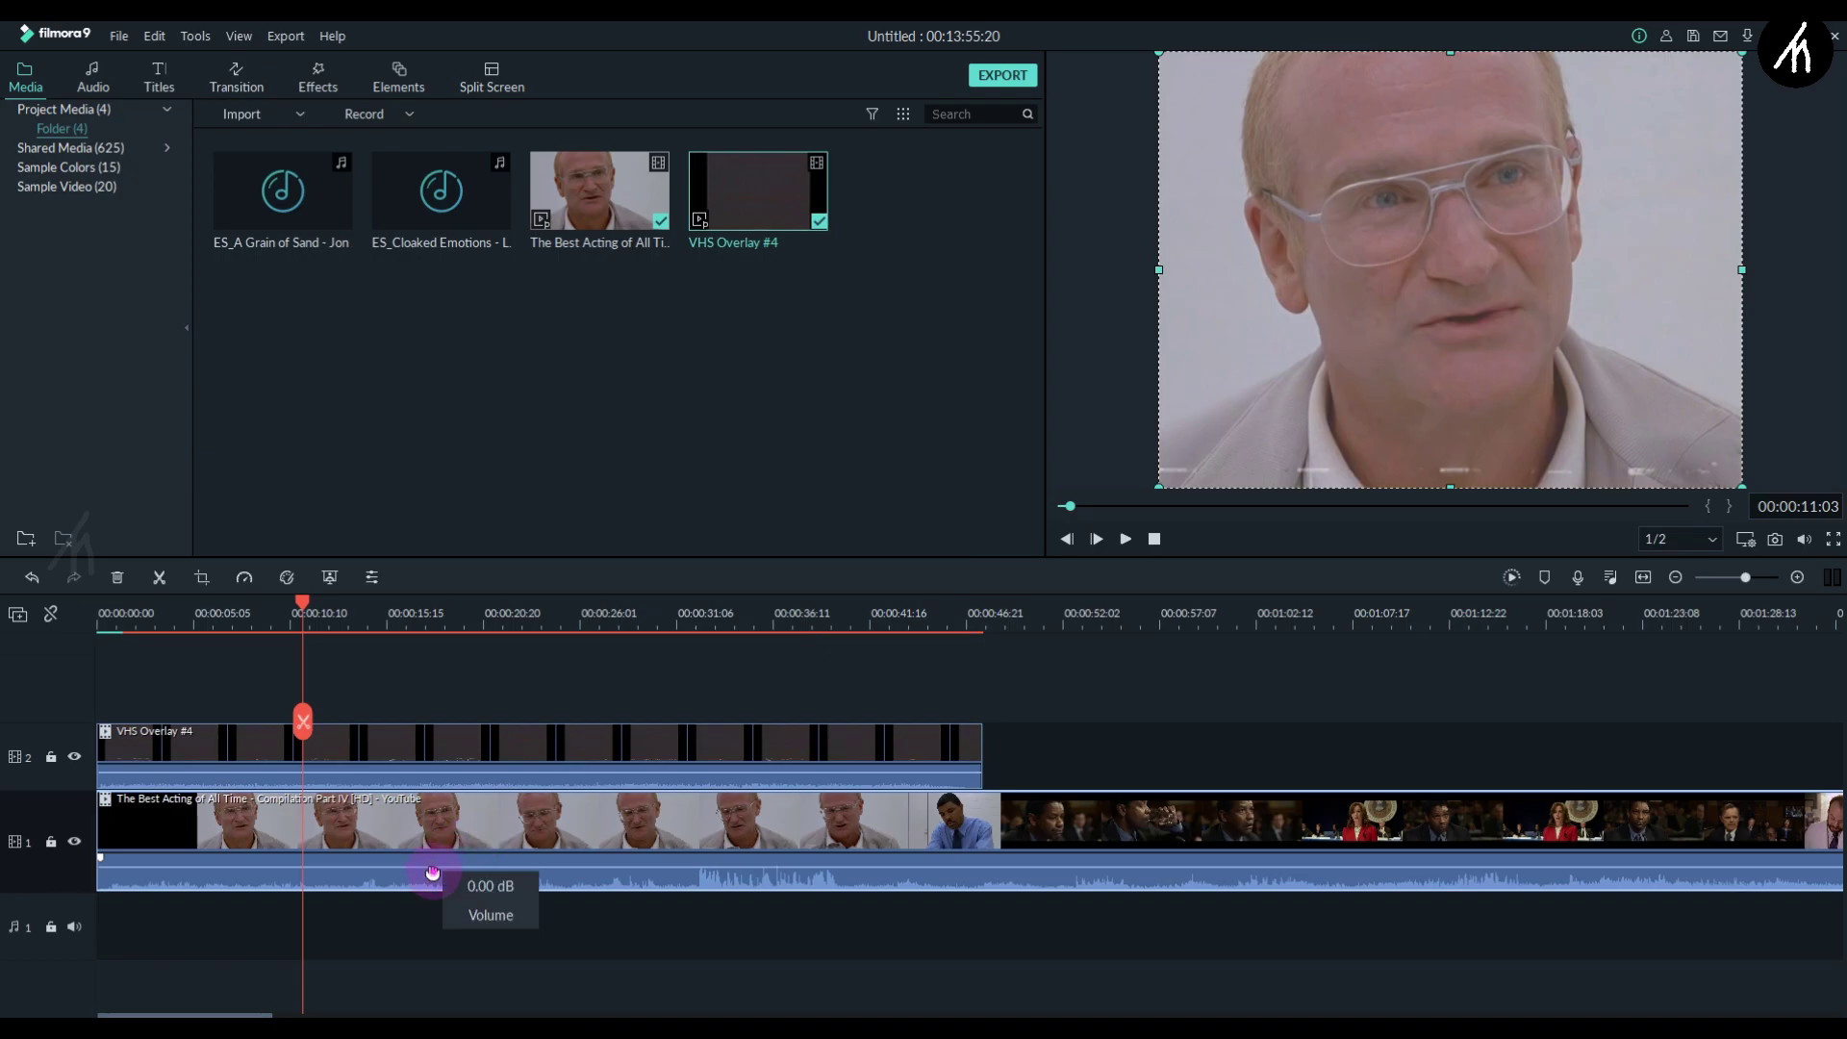
# Step: Raise the main clip's volume to 12 dB and play the timeline to hear it
pyautogui.moveTo(432, 871); pyautogui.dragTo(432, 862)
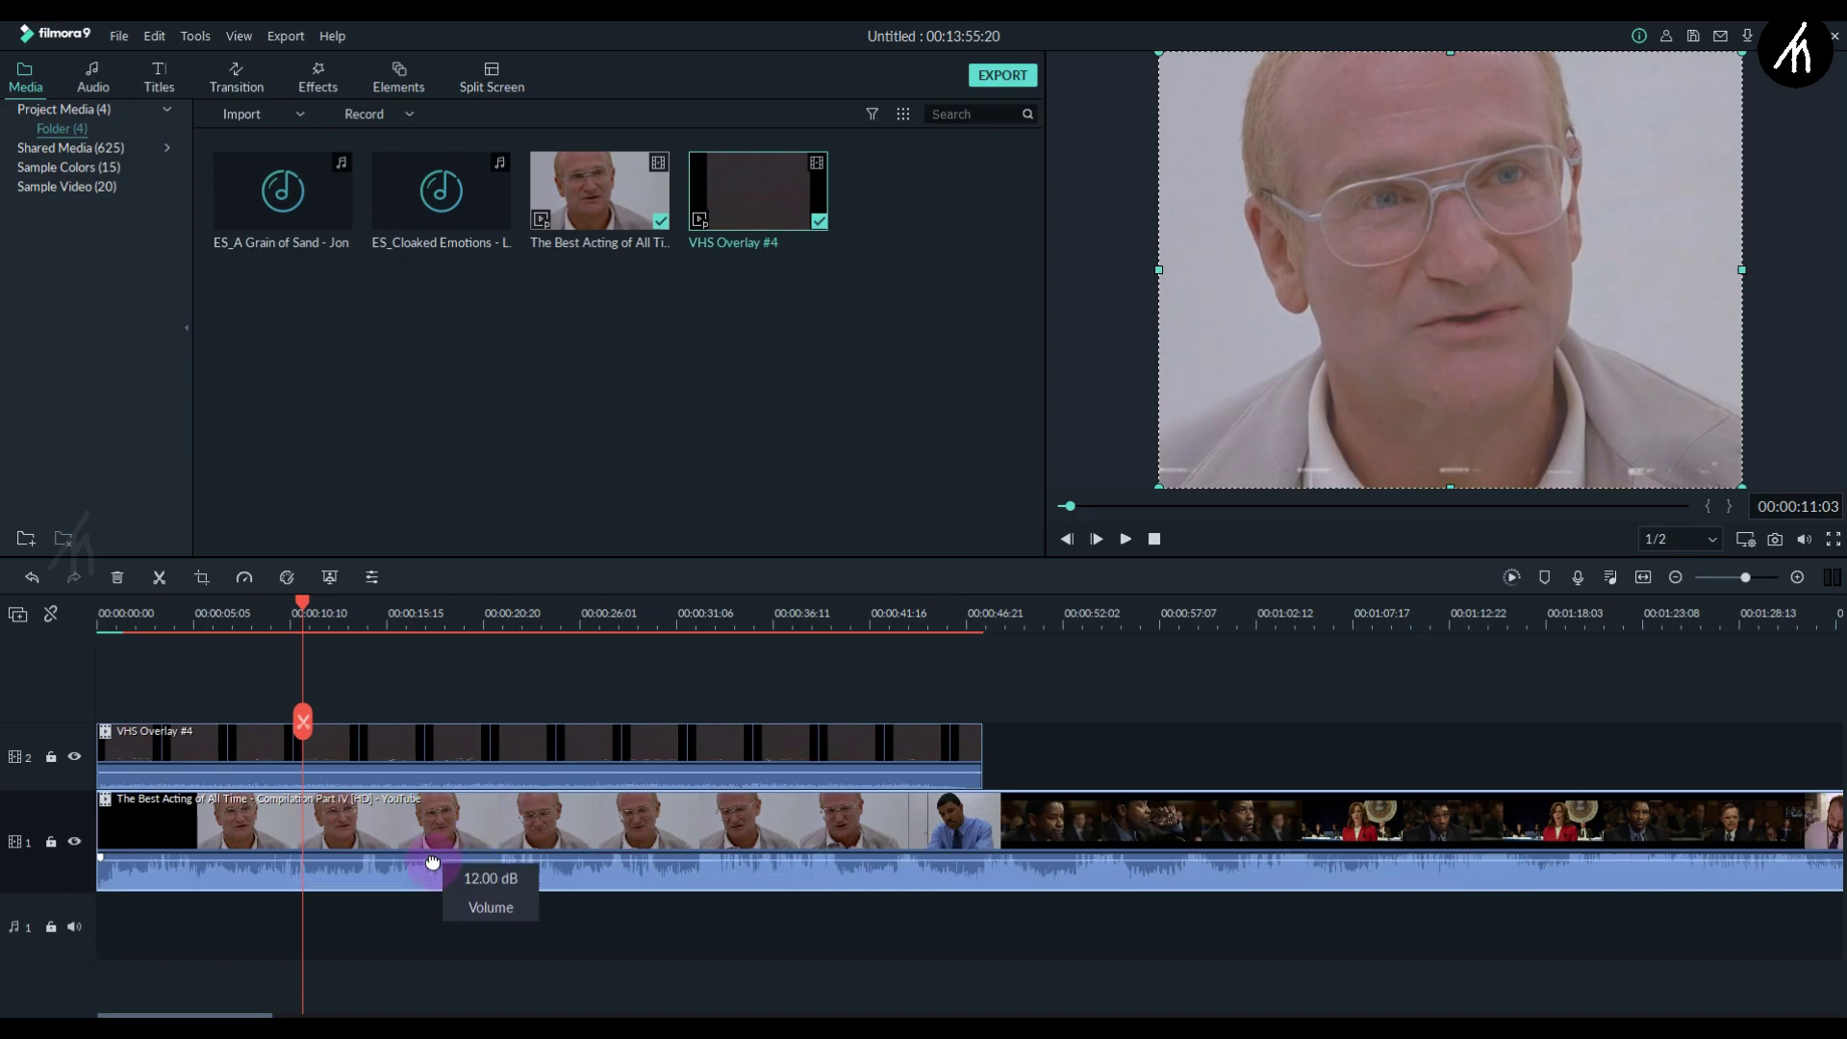
pyautogui.click(518, 662)
pyautogui.press('space')
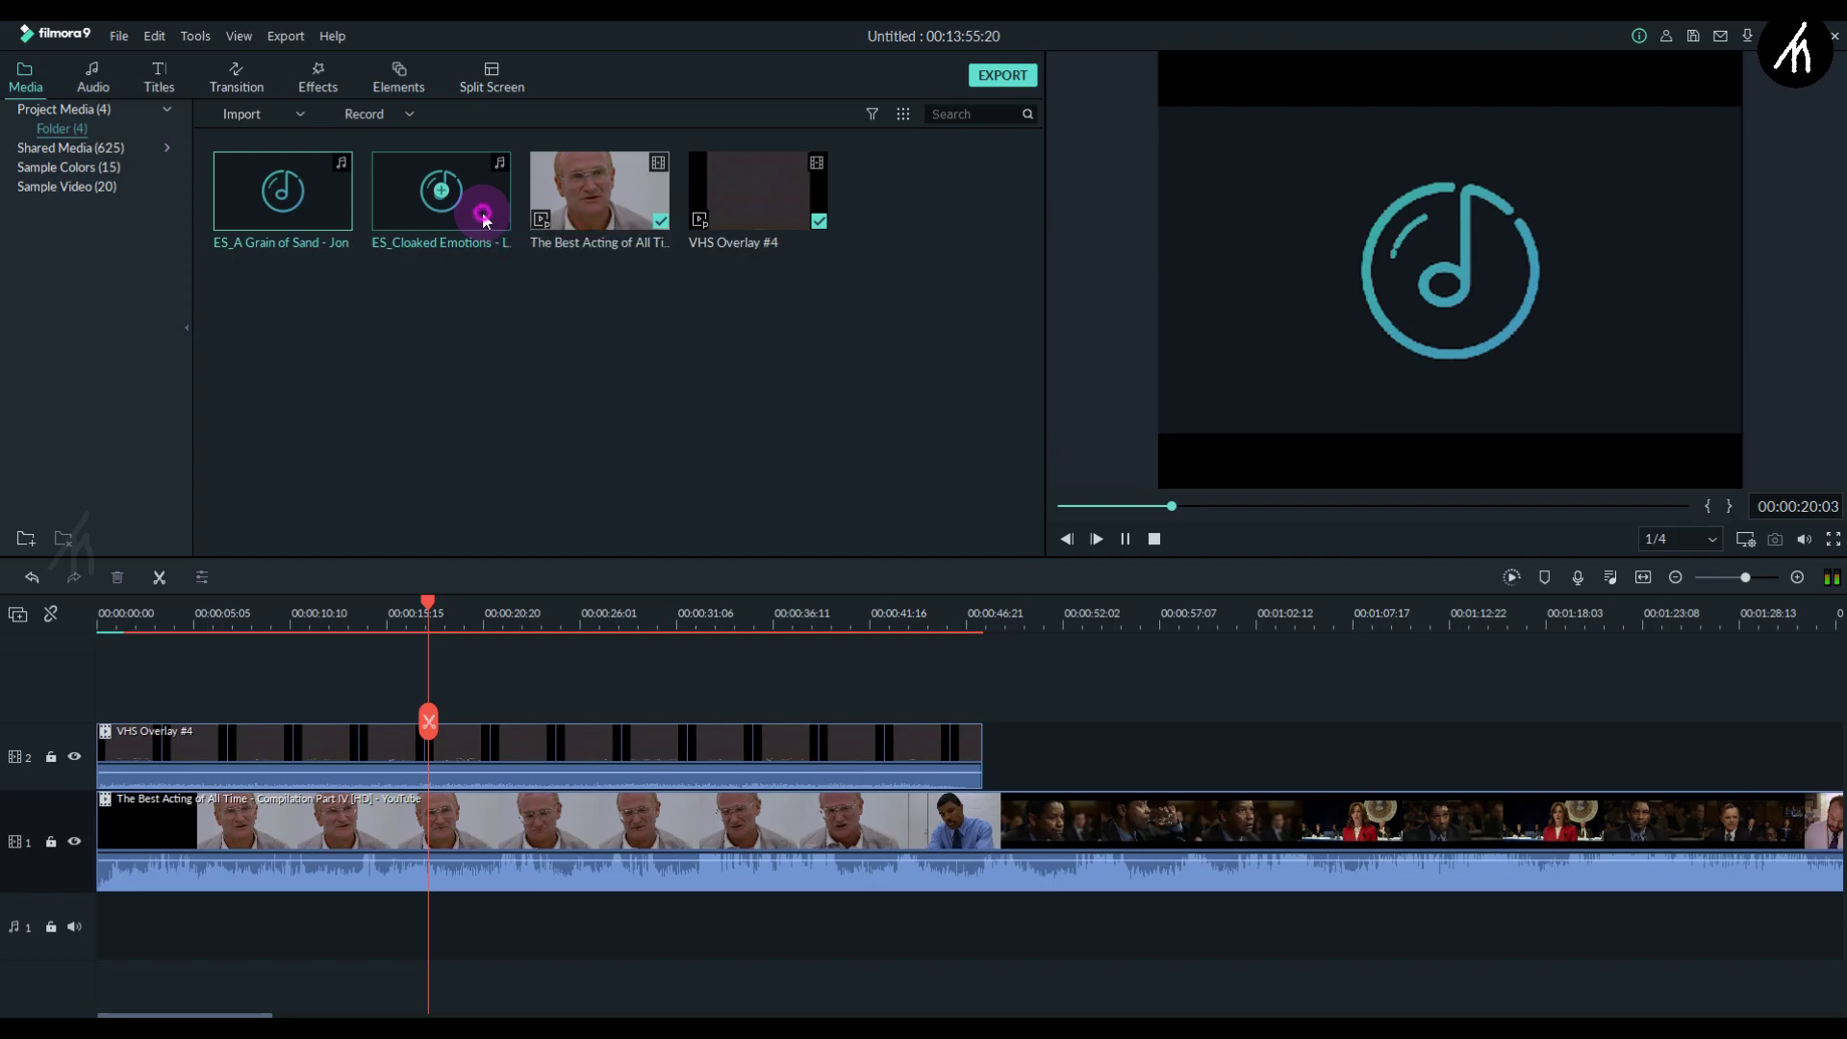
# Step: Add the ES_Cloaked Emotions music at the start of audio track 1 and cut away everything on all tracks after about 44 seconds
pyautogui.moveTo(482, 211); pyautogui.dragTo(87, 932)
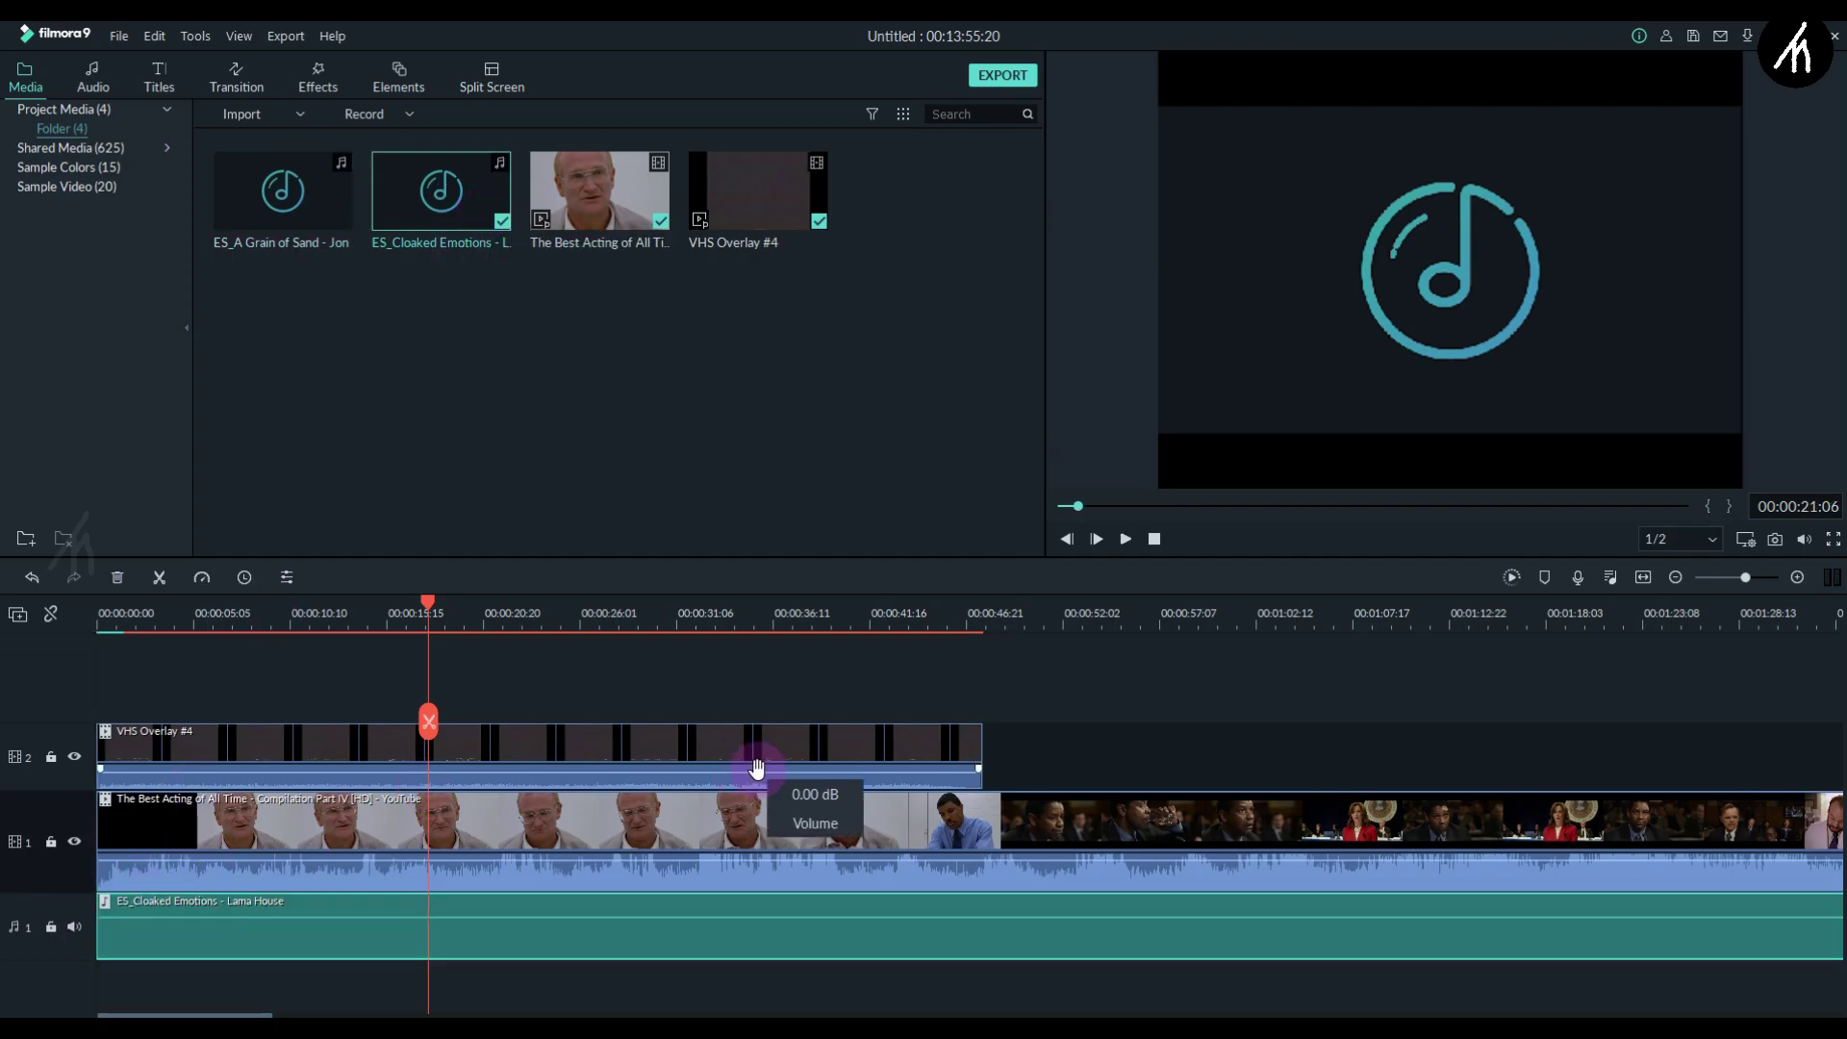
pyautogui.moveTo(895, 621); pyautogui.dragTo(948, 621)
pyautogui.hotkey('ctrl', 'b')
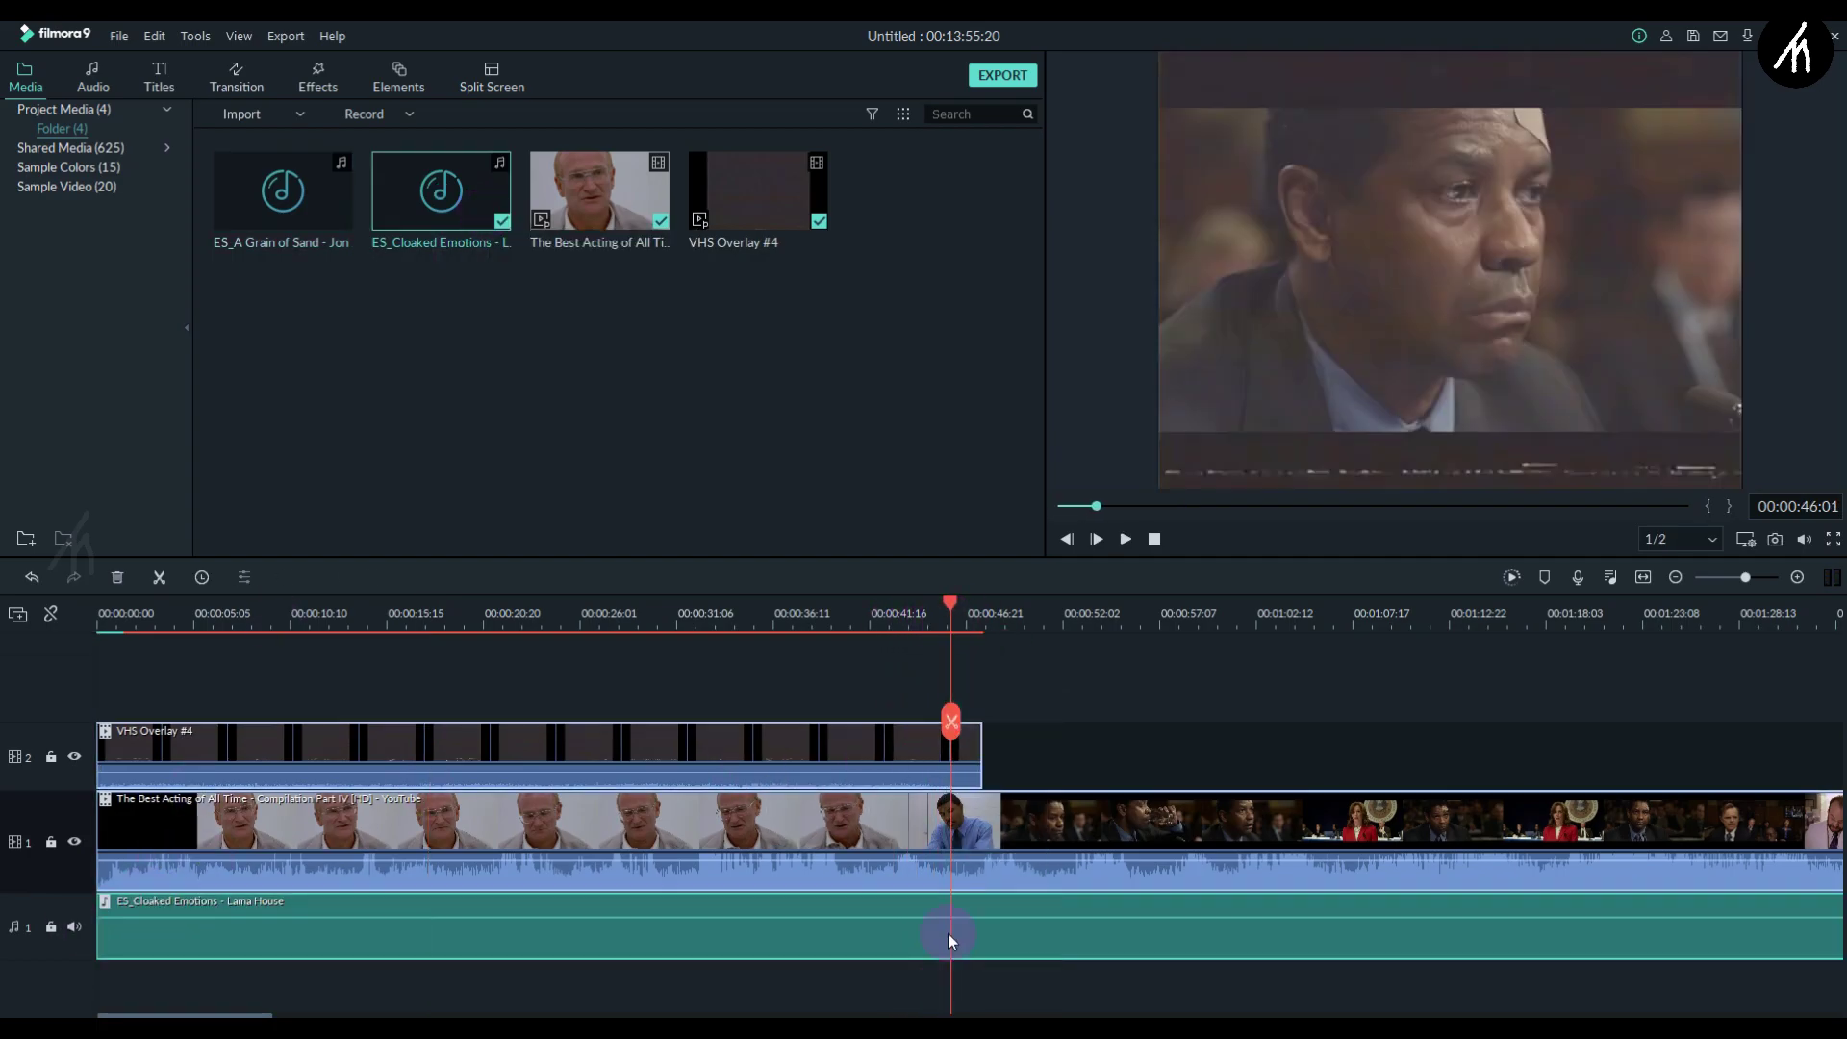
pyautogui.press('Delete')
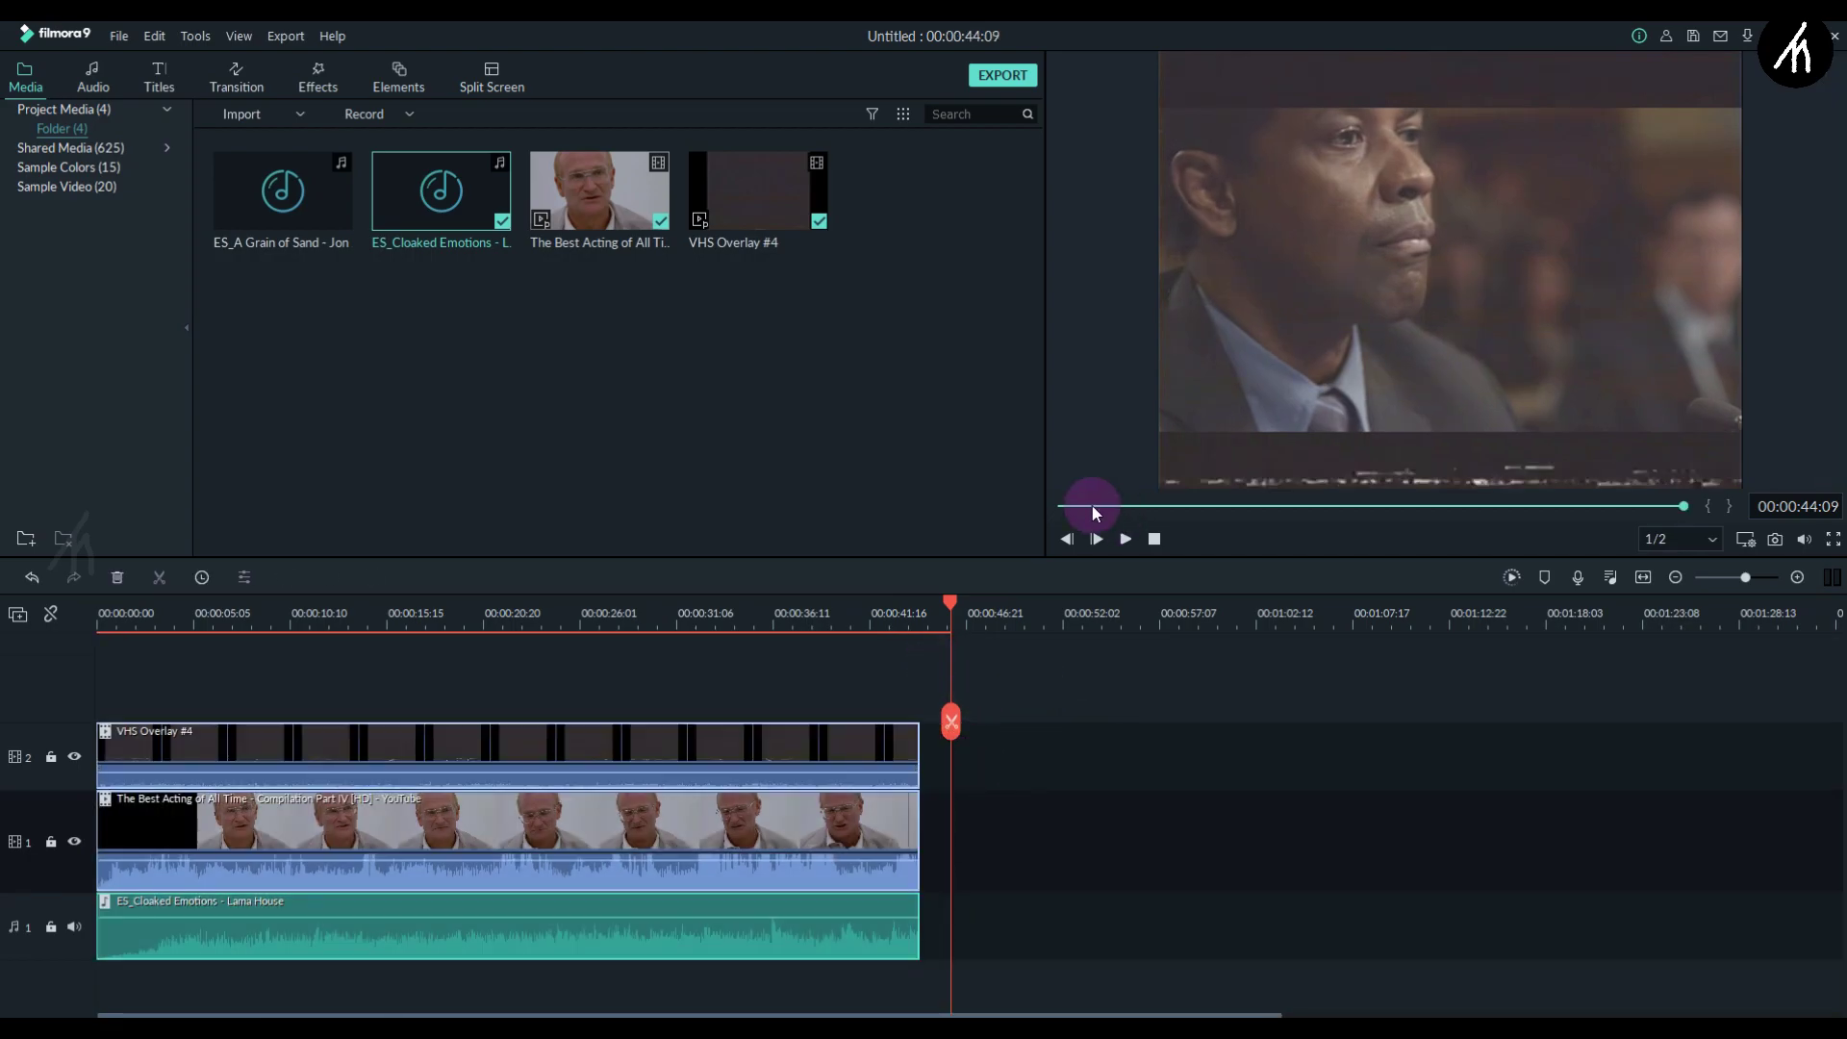
# Step: Render a preview of the trimmed timeline and play it back from the start
pyautogui.moveTo(1097, 506); pyautogui.dragTo(1062, 506)
pyautogui.press('Return')
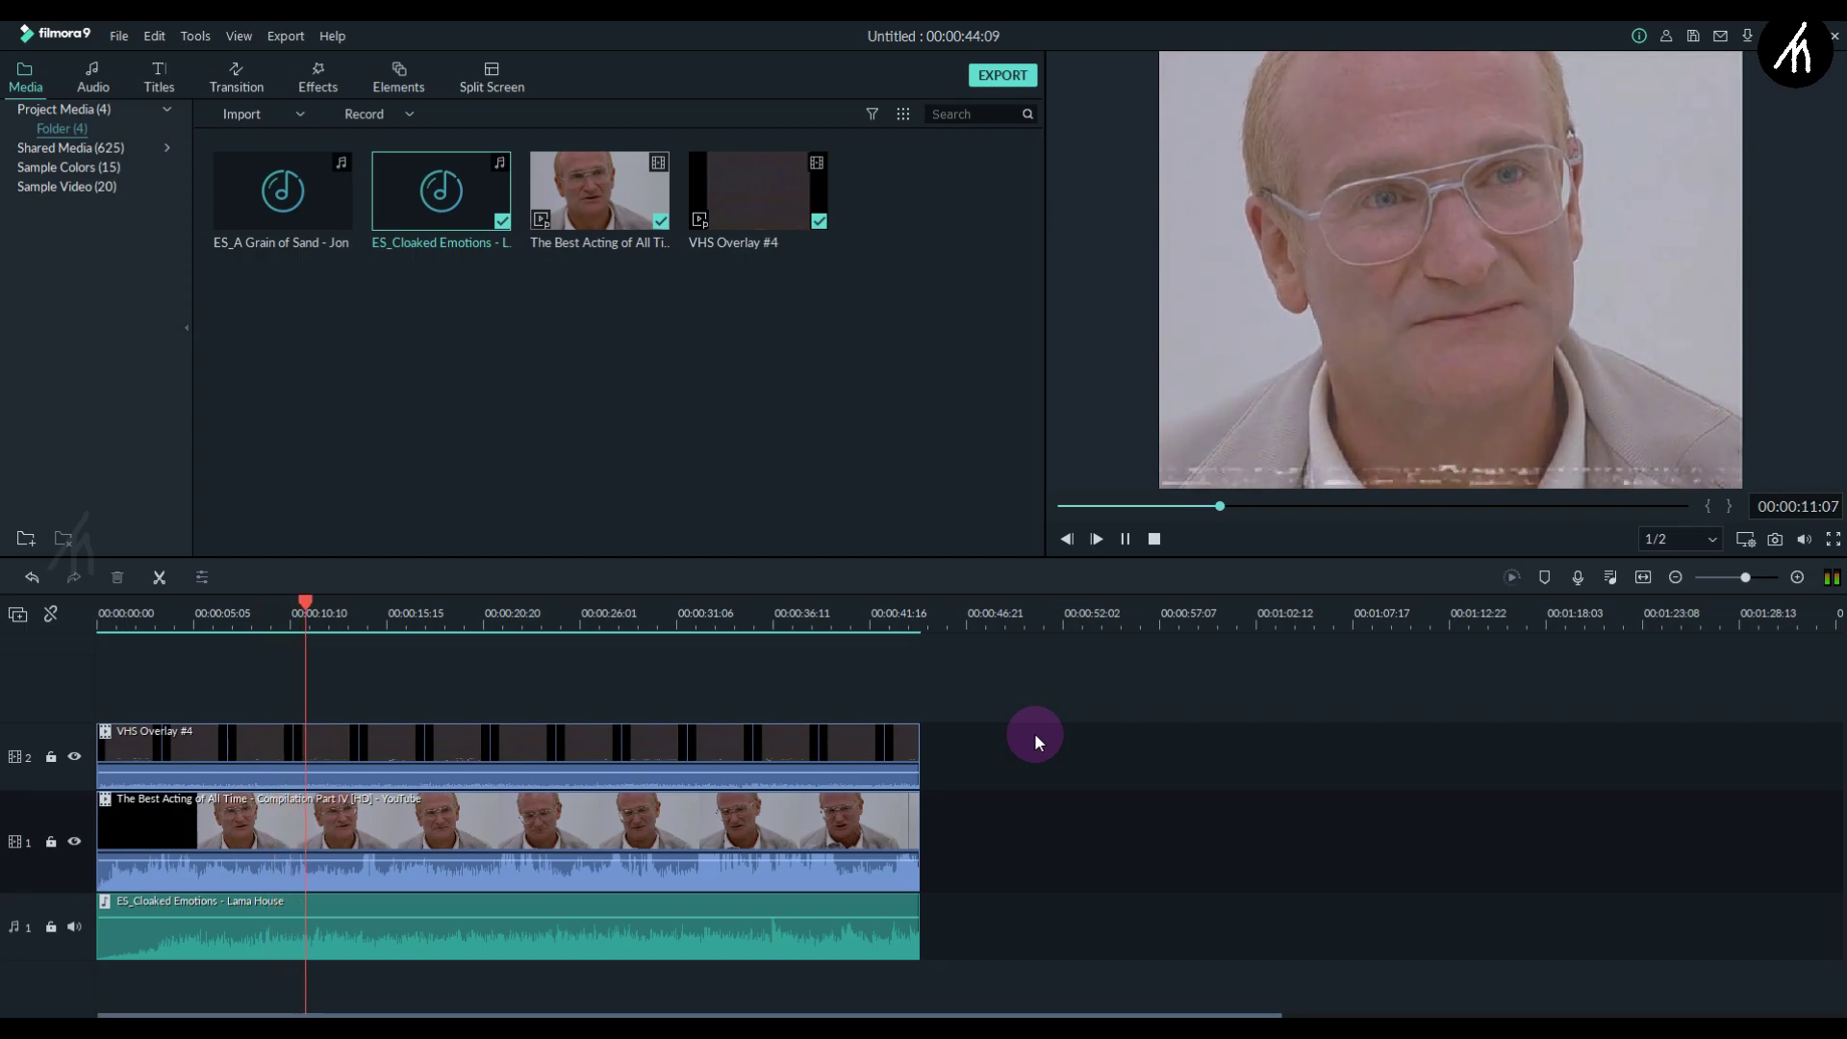
pyautogui.press('space')
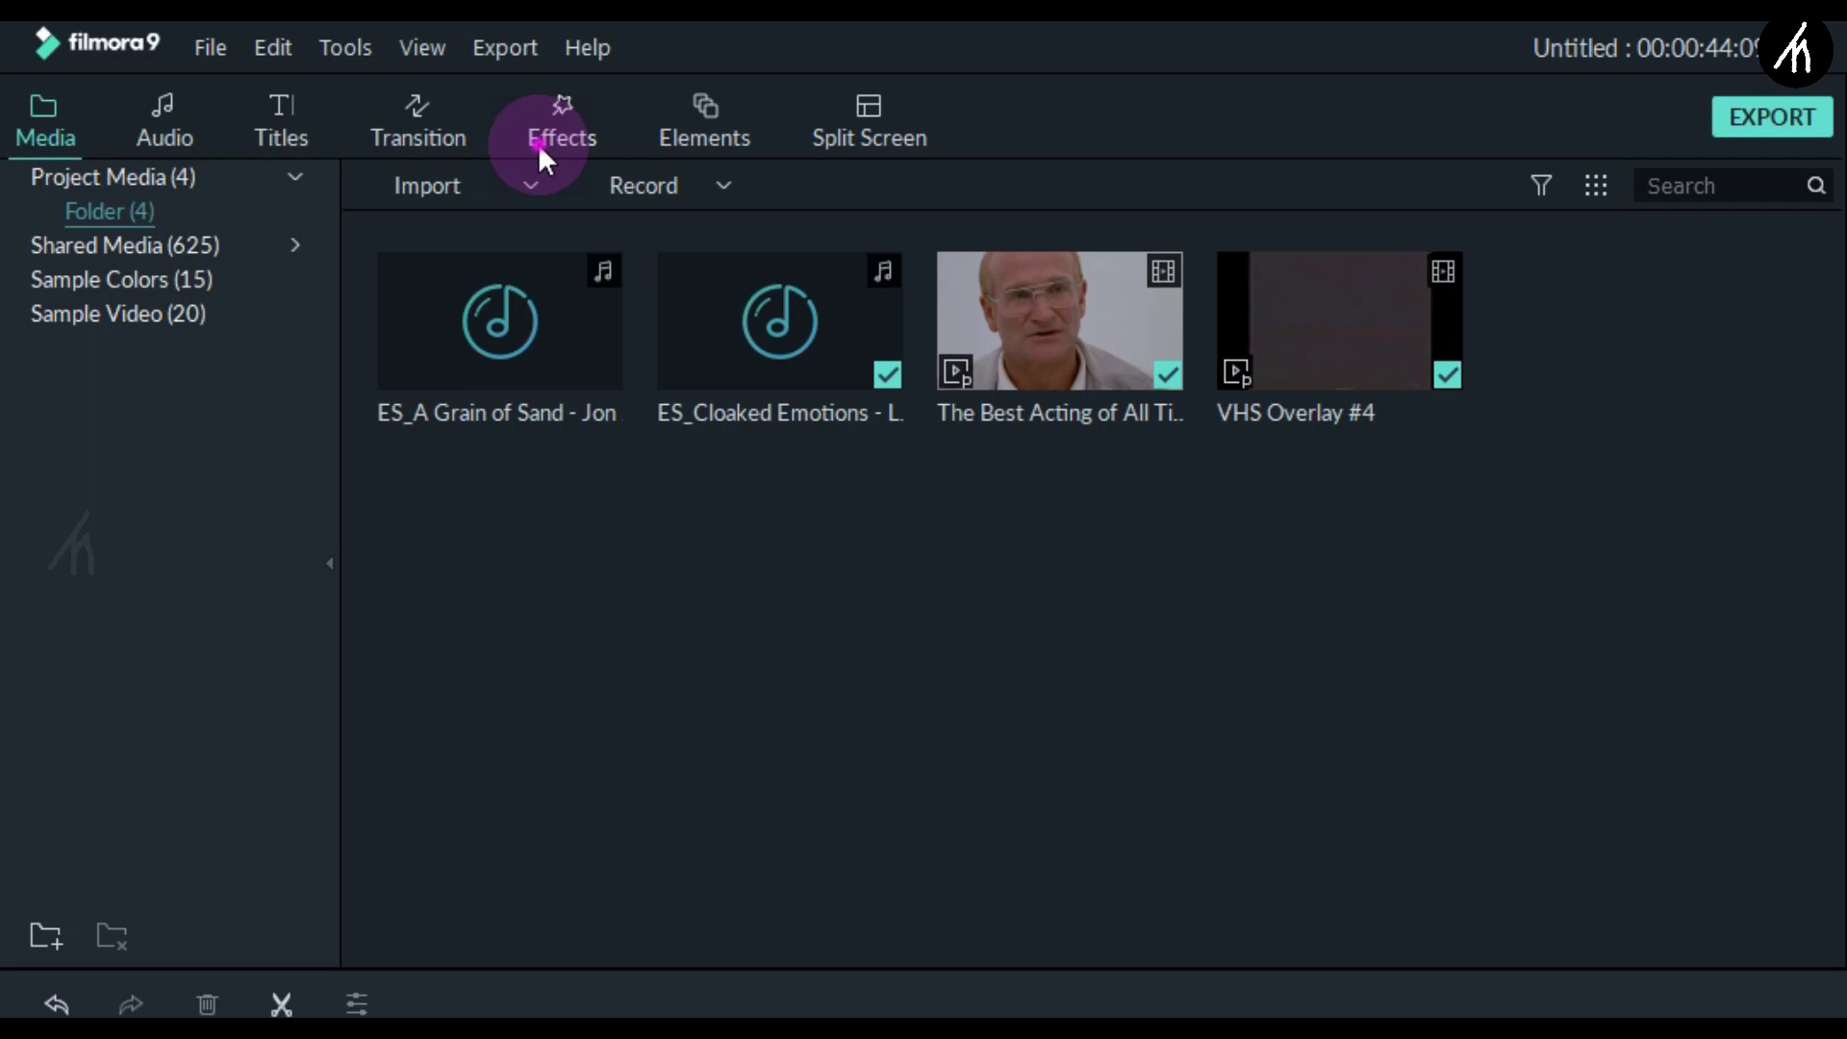
# Step: Apply the Willow filter from the Black & White category to the main clip on video track 1
pyautogui.click(539, 143)
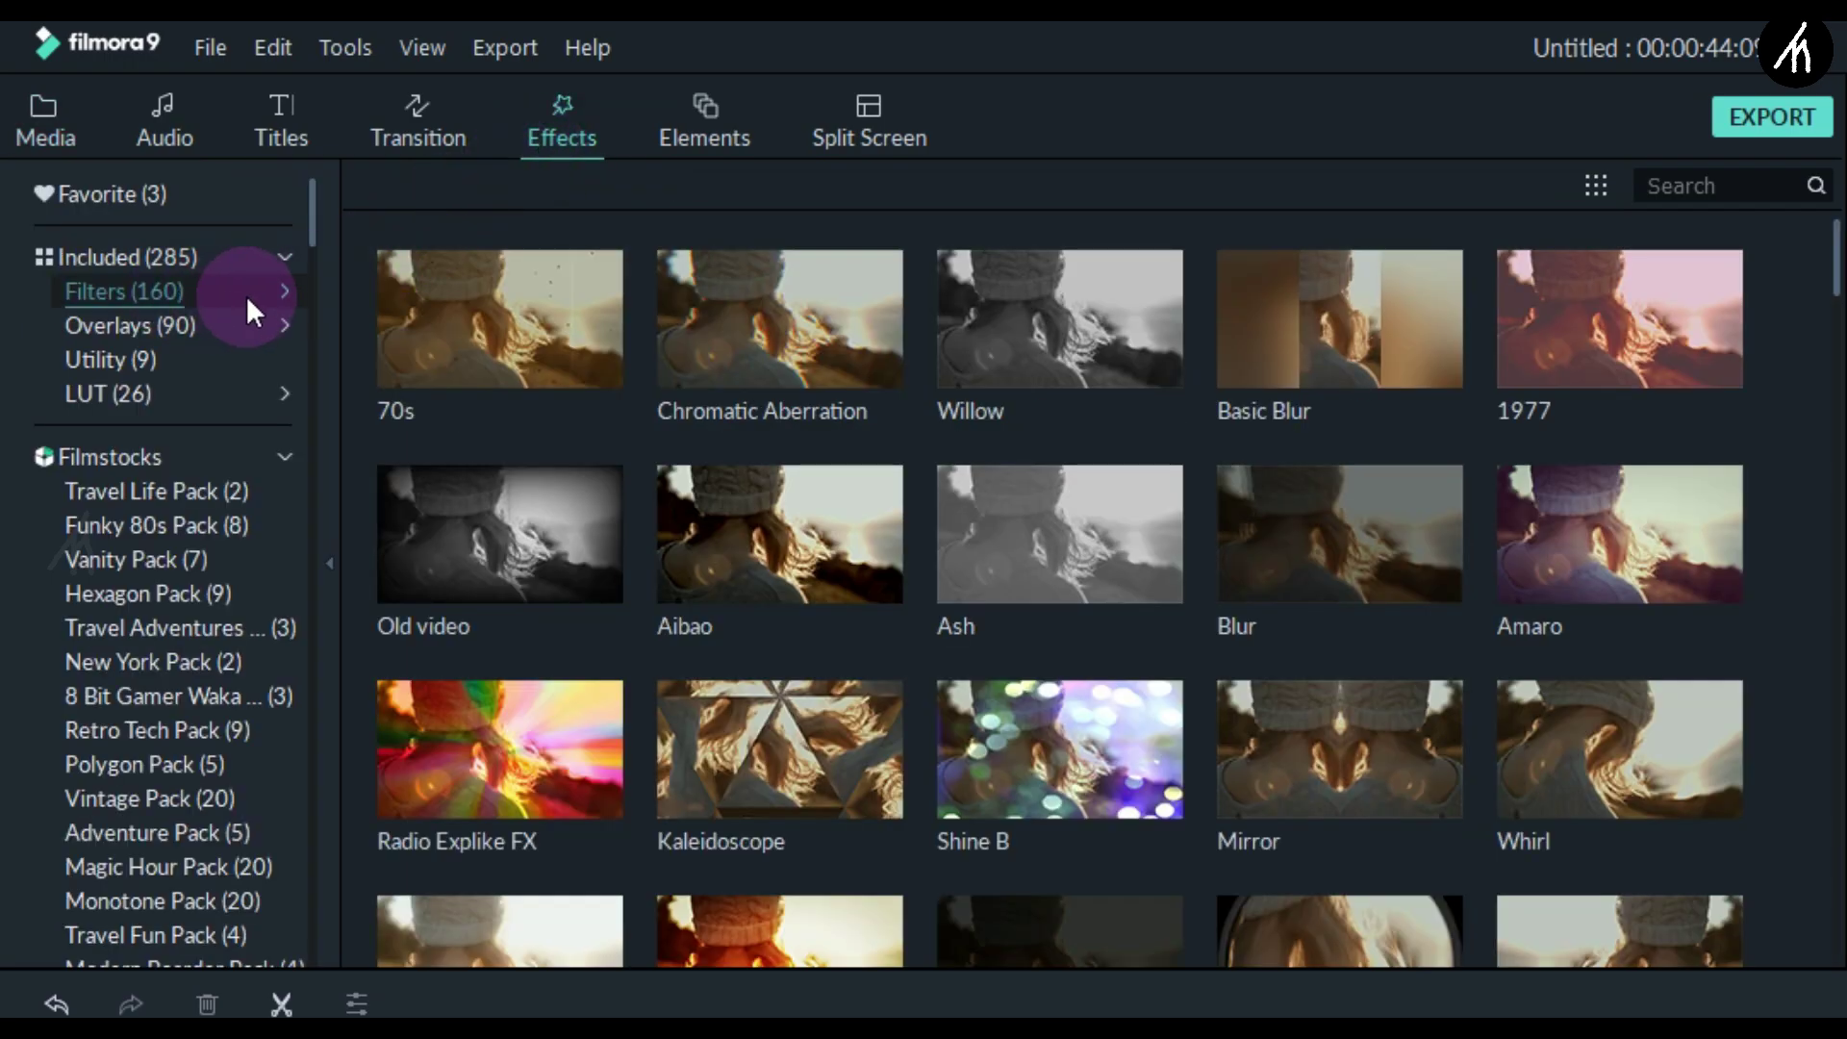
pyautogui.click(282, 295)
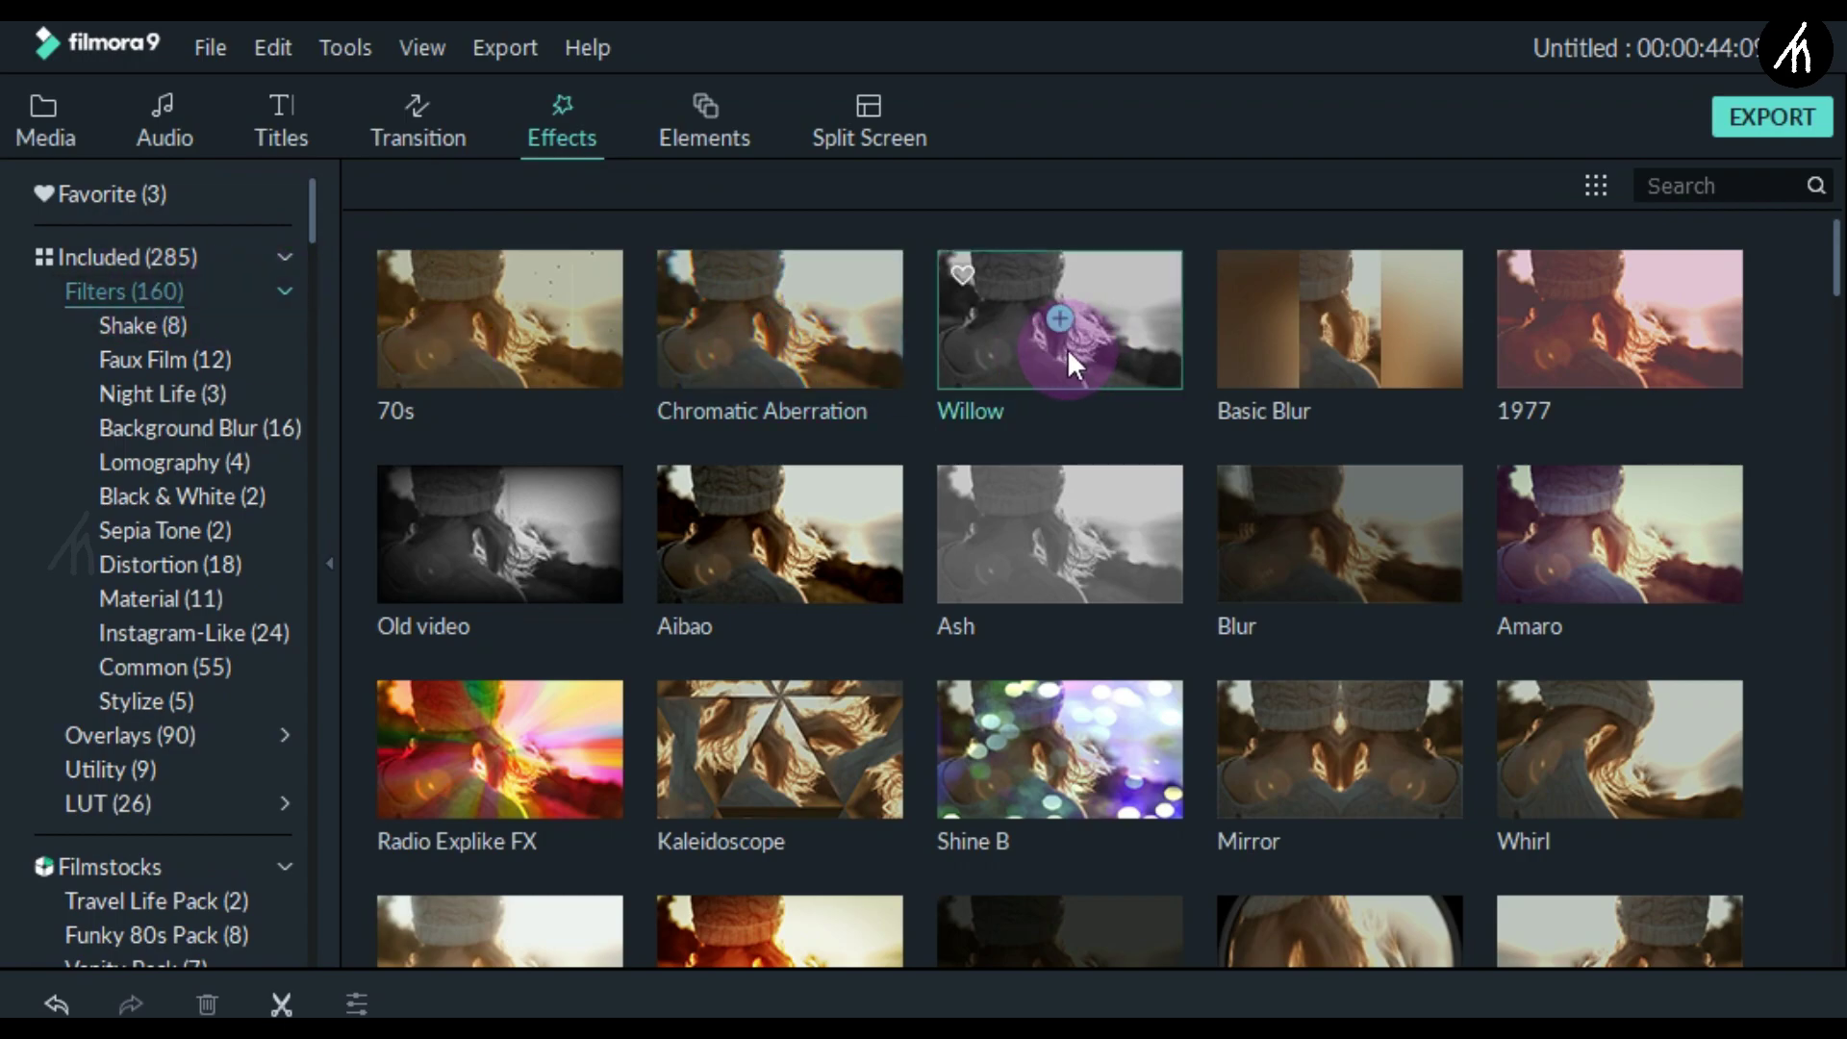
pyautogui.click(145, 496)
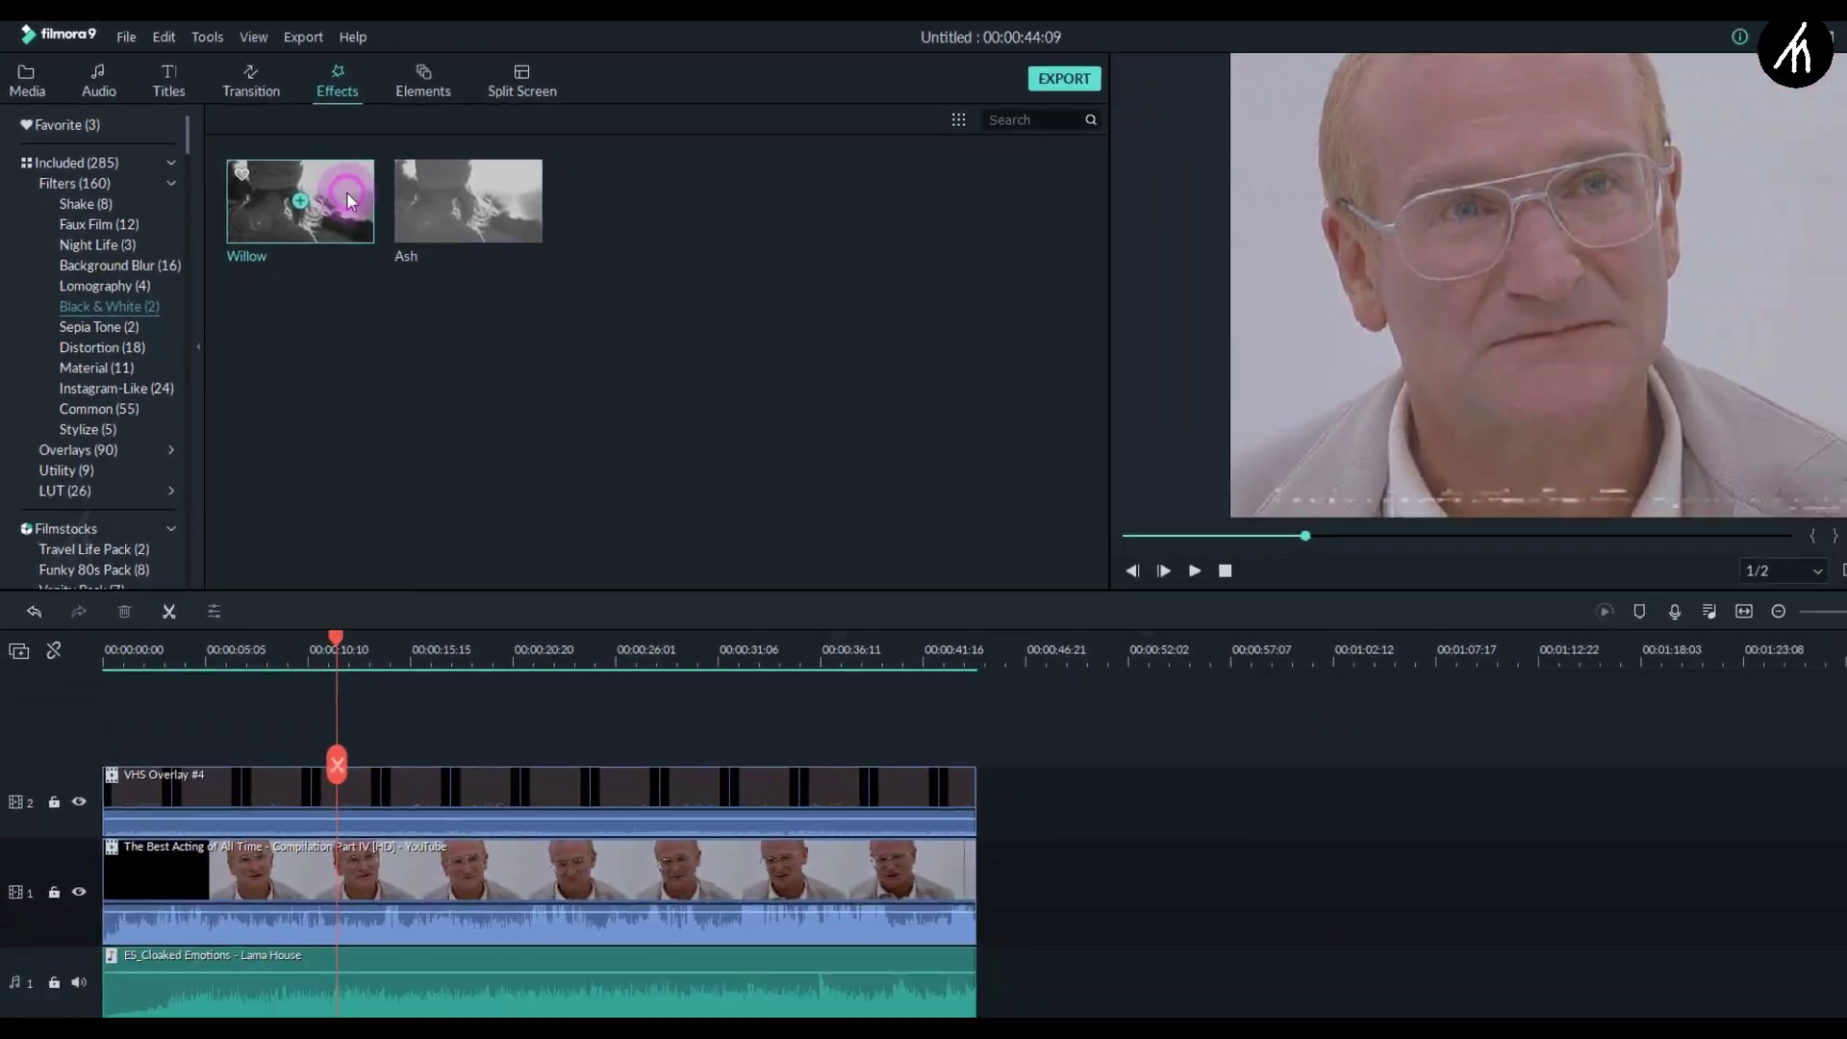
pyautogui.moveTo(347, 200); pyautogui.dragTo(296, 876)
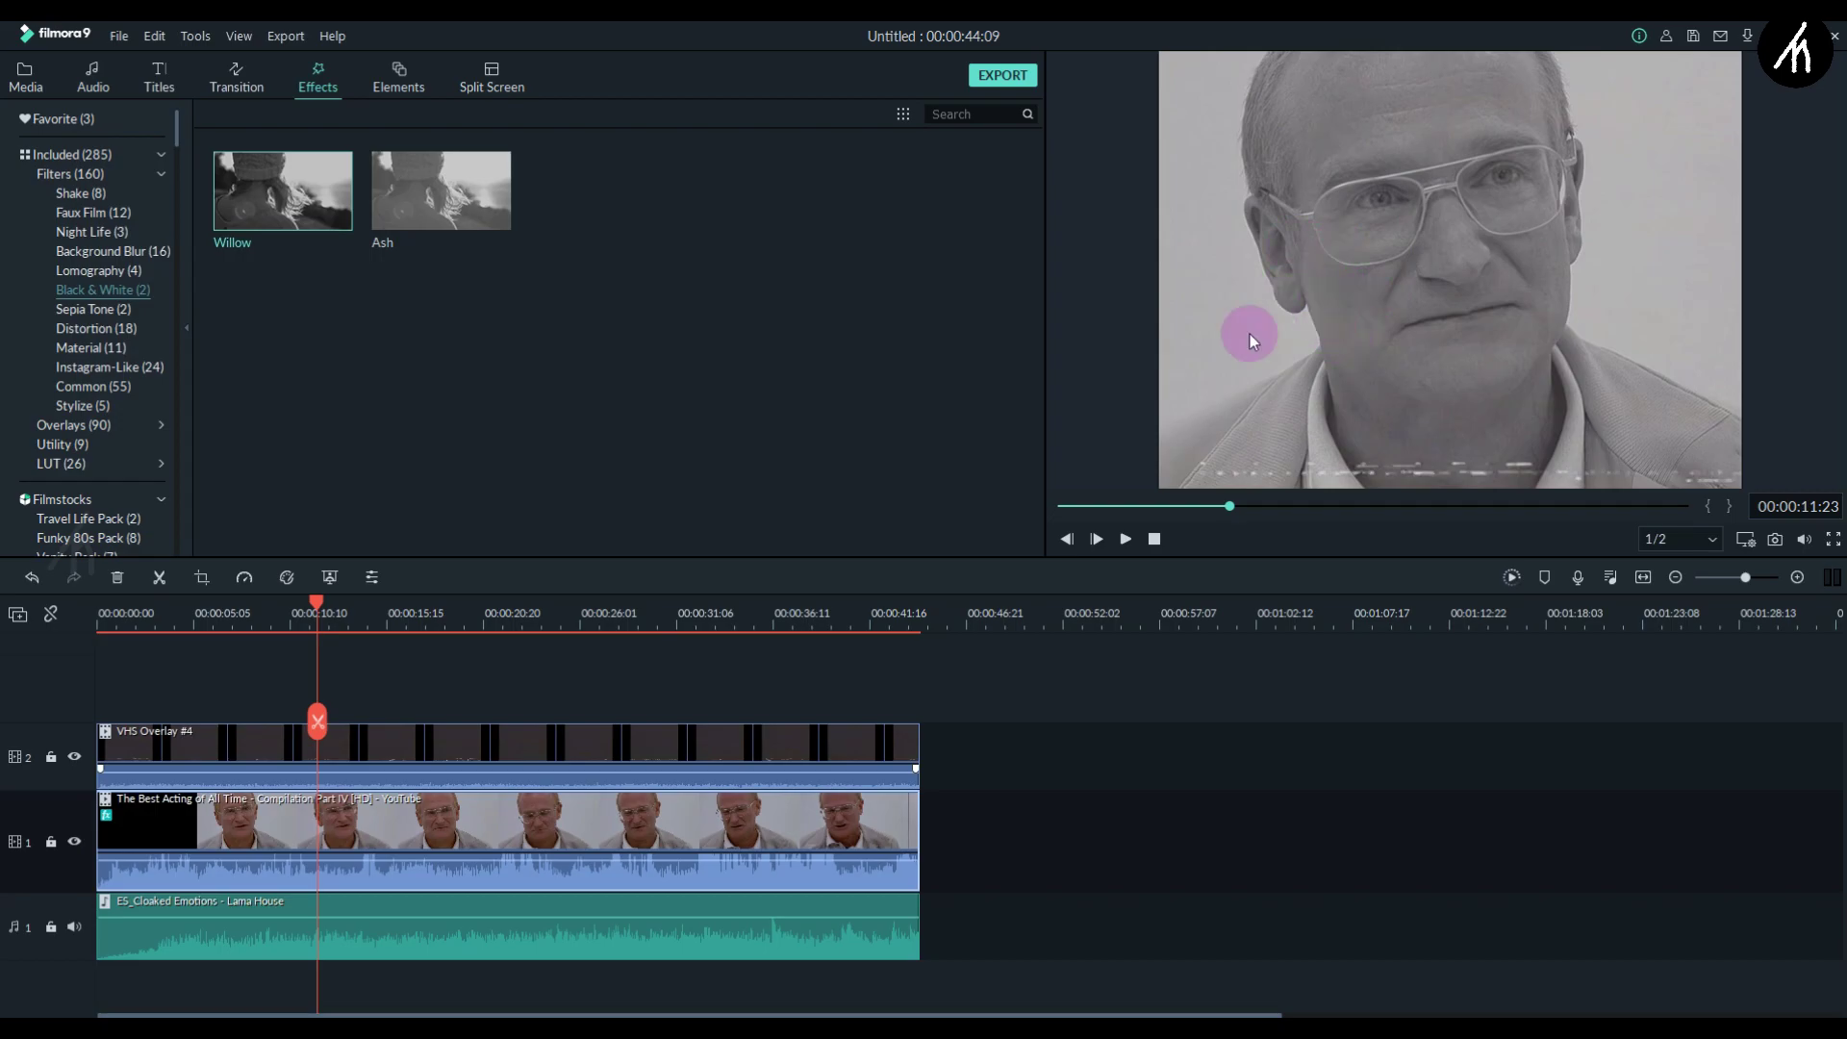
# Step: Reduce the Willow filter's alpha on the main clip to 67
pyautogui.doubleClick(466, 834)
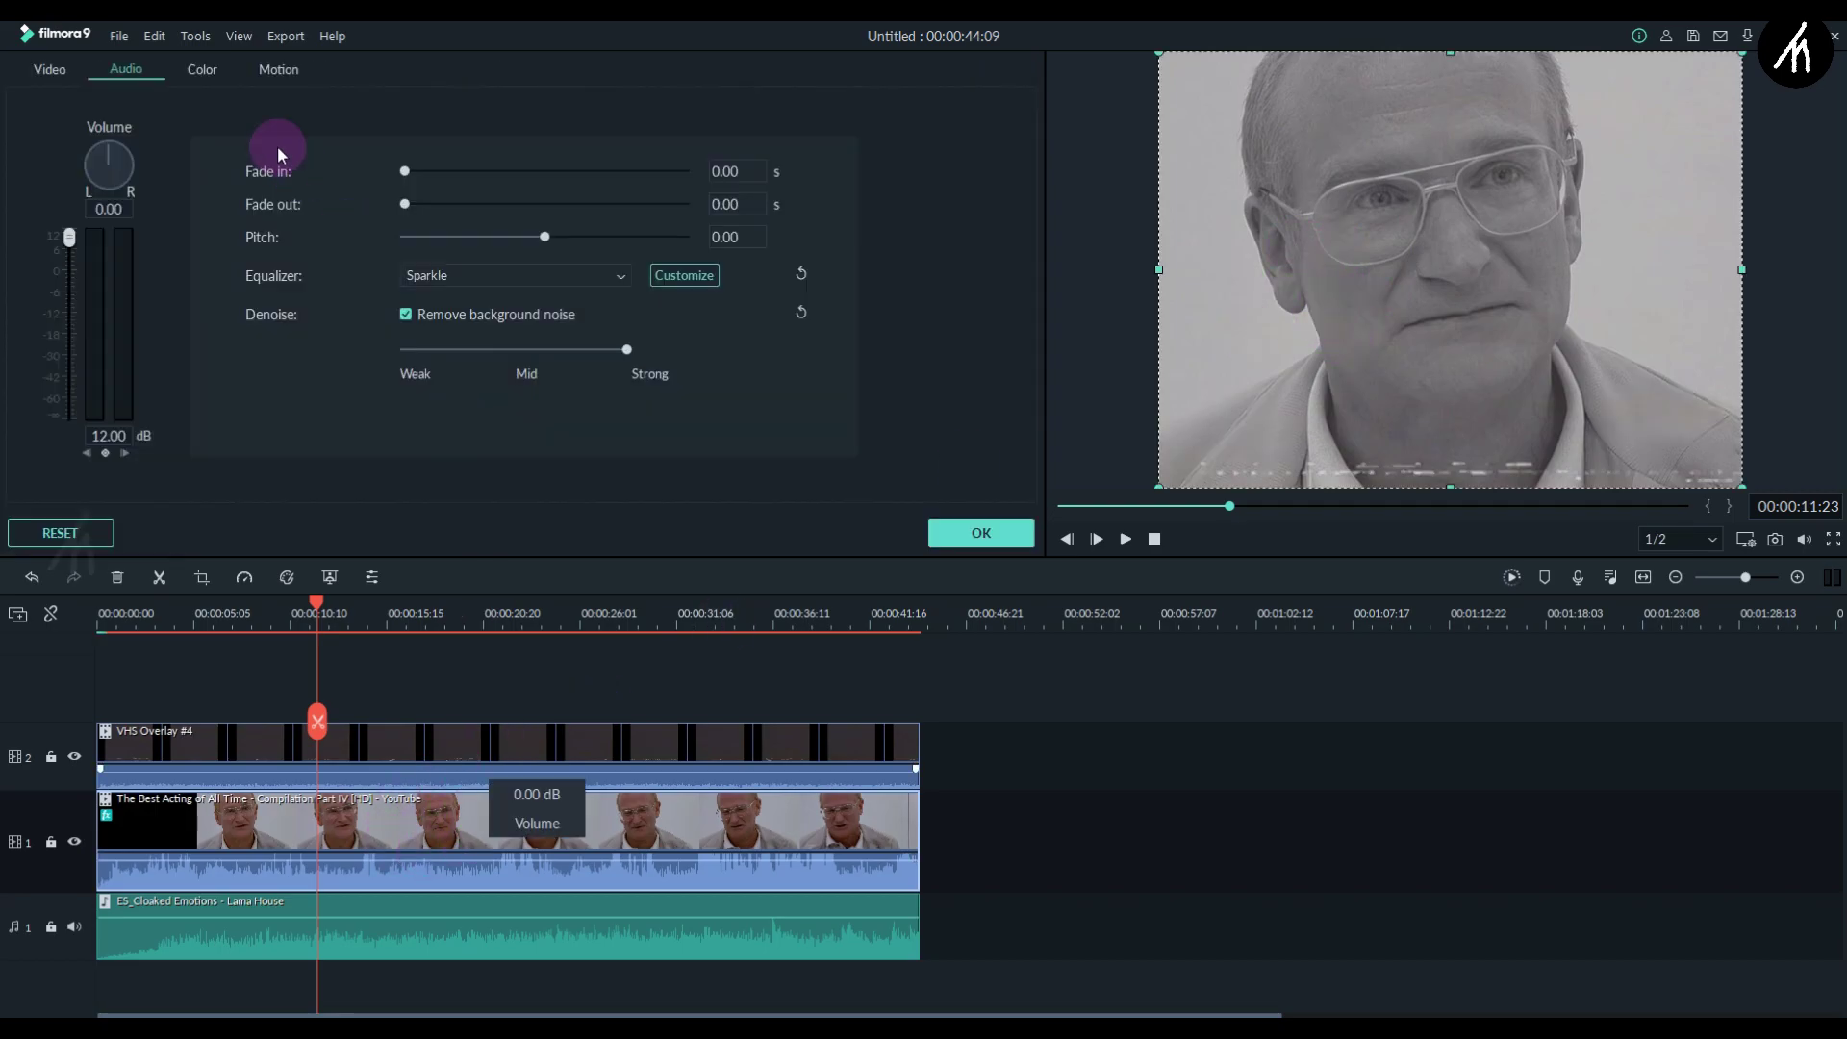
pyautogui.click(45, 71)
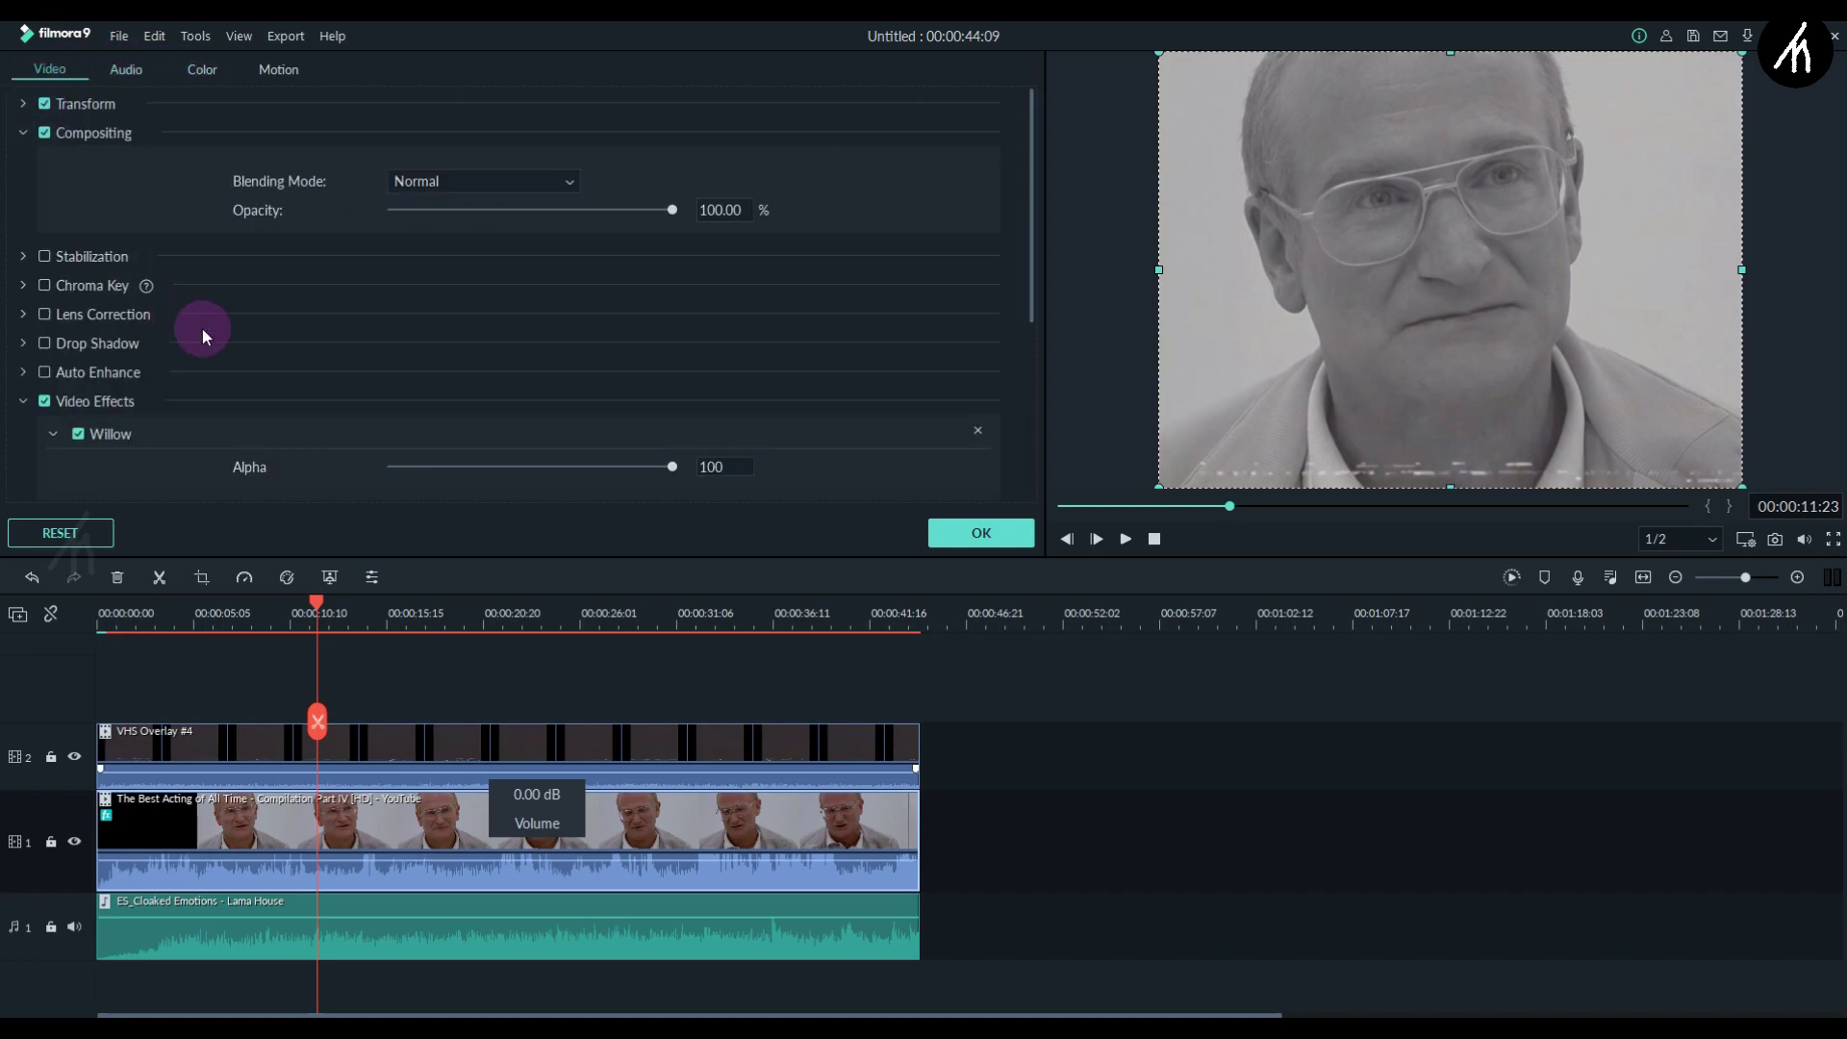
pyautogui.scroll(-4, 177, 315)
pyautogui.click(520, 159)
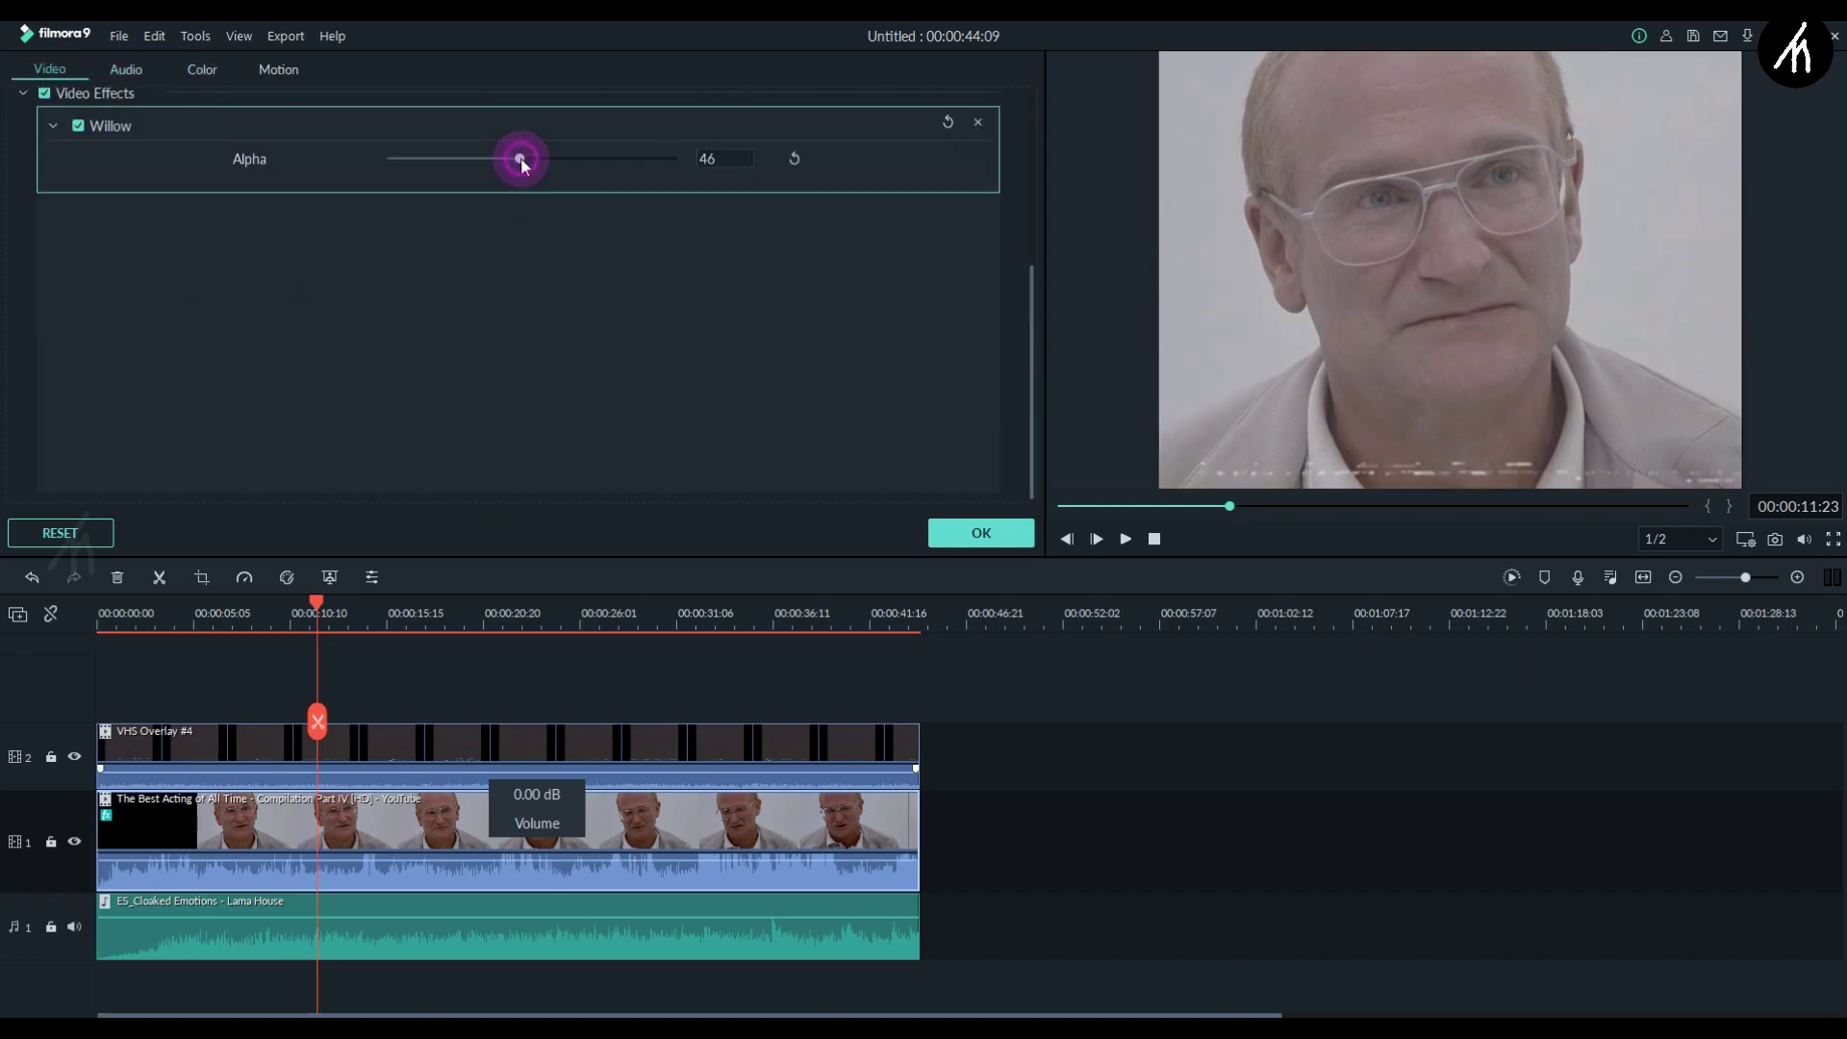
pyautogui.moveTo(569, 157); pyautogui.dragTo(571, 157)
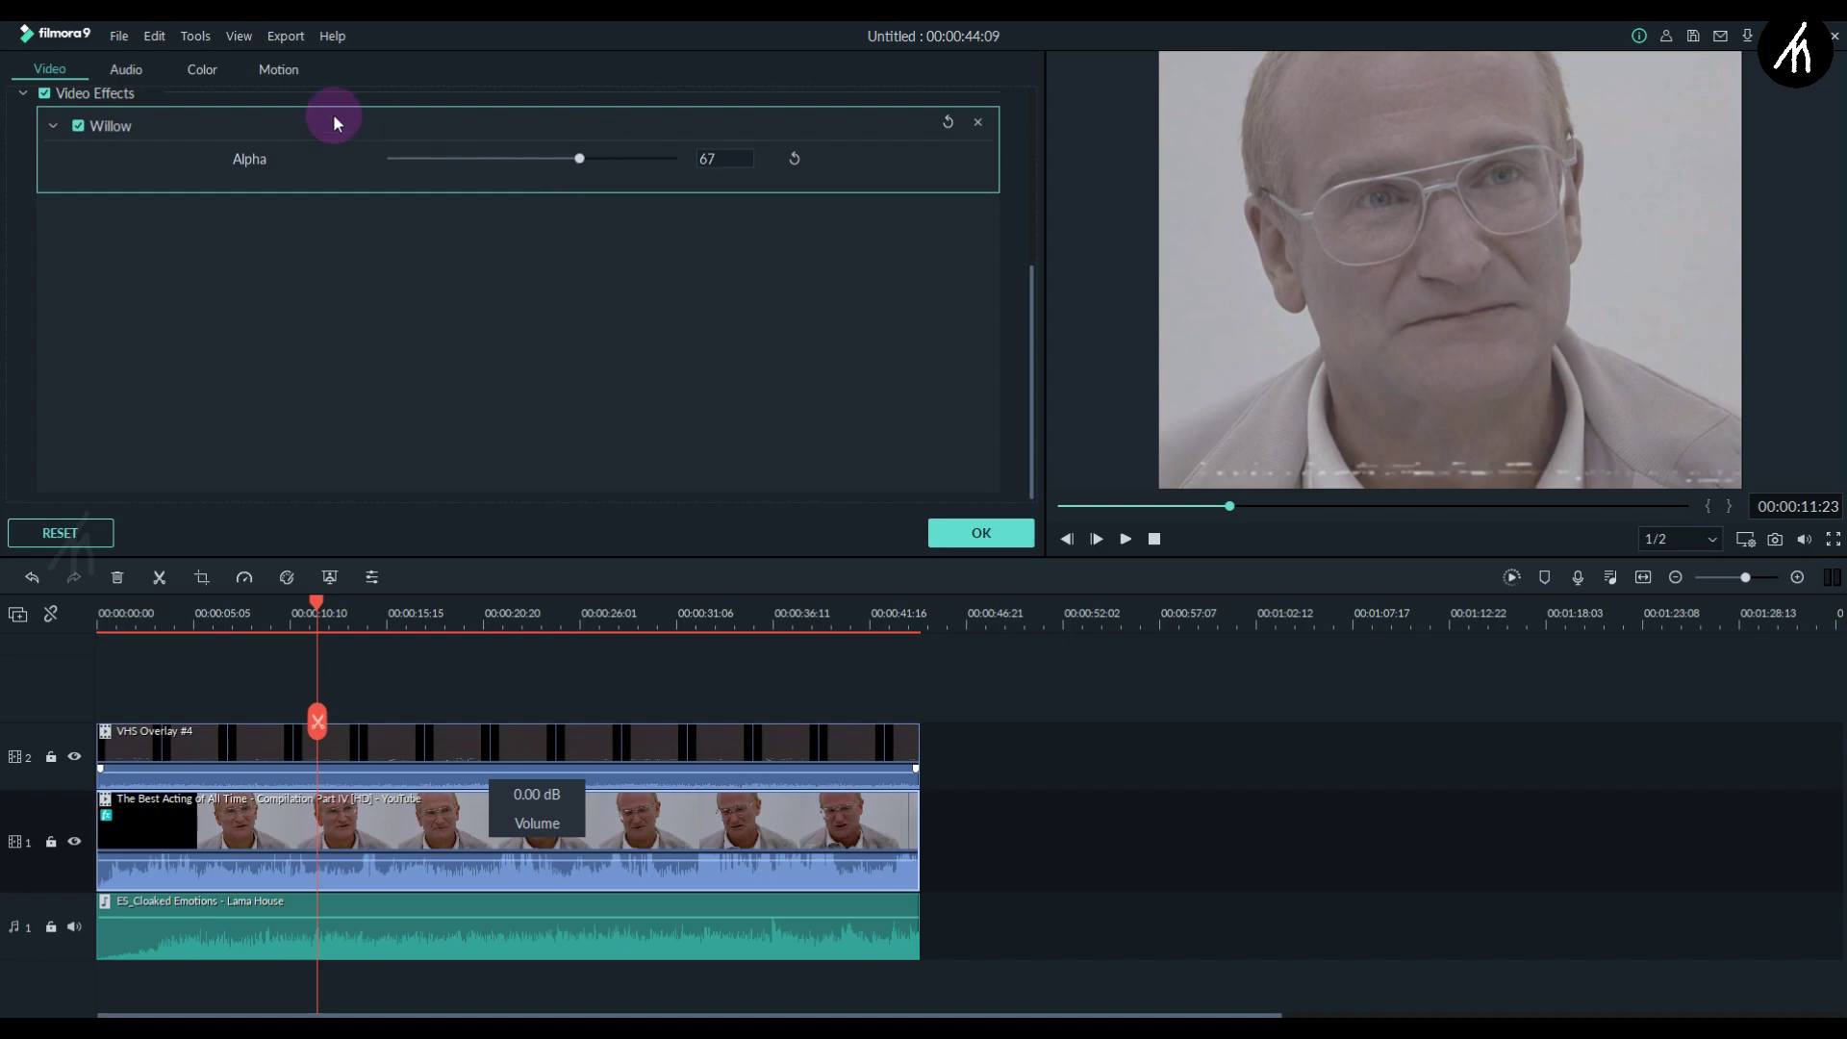
# Step: Color-correct the main clip with temperature 13.84, contrast 20, saturation 69 and the 007 Series 3D LUT
pyautogui.click(200, 73)
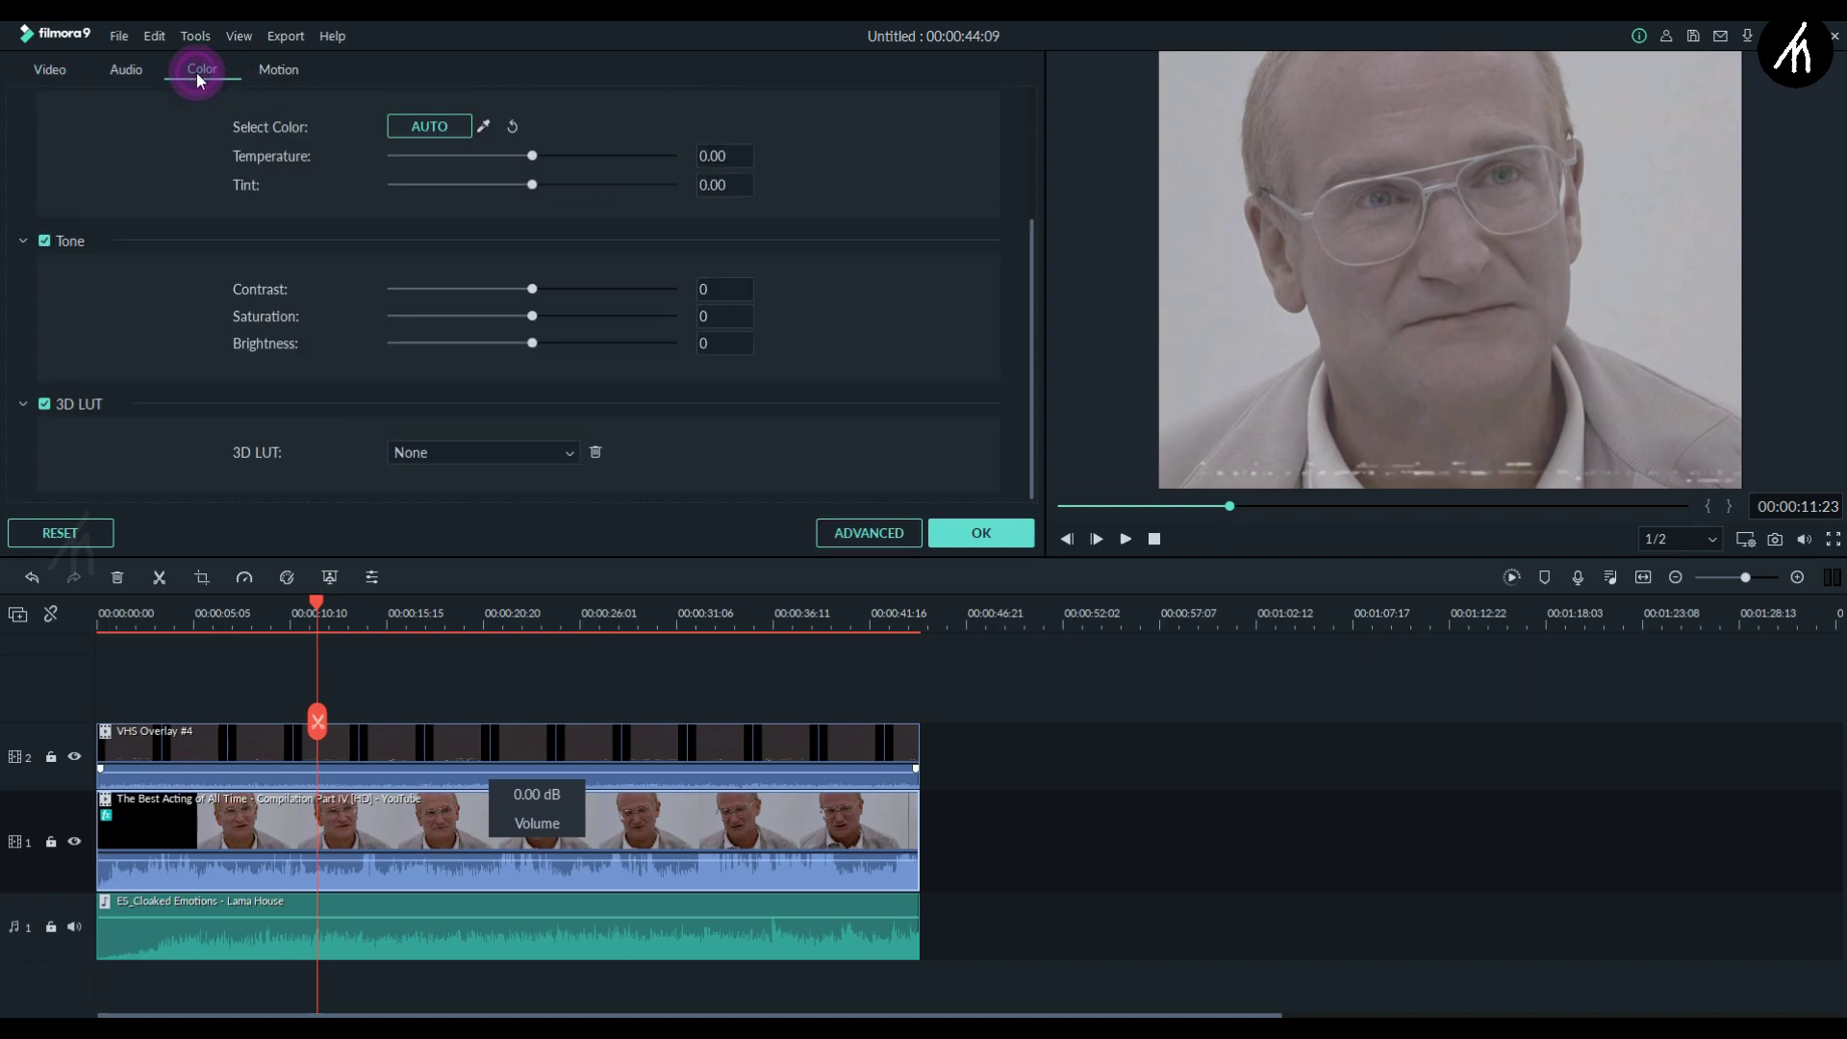
pyautogui.click(628, 320)
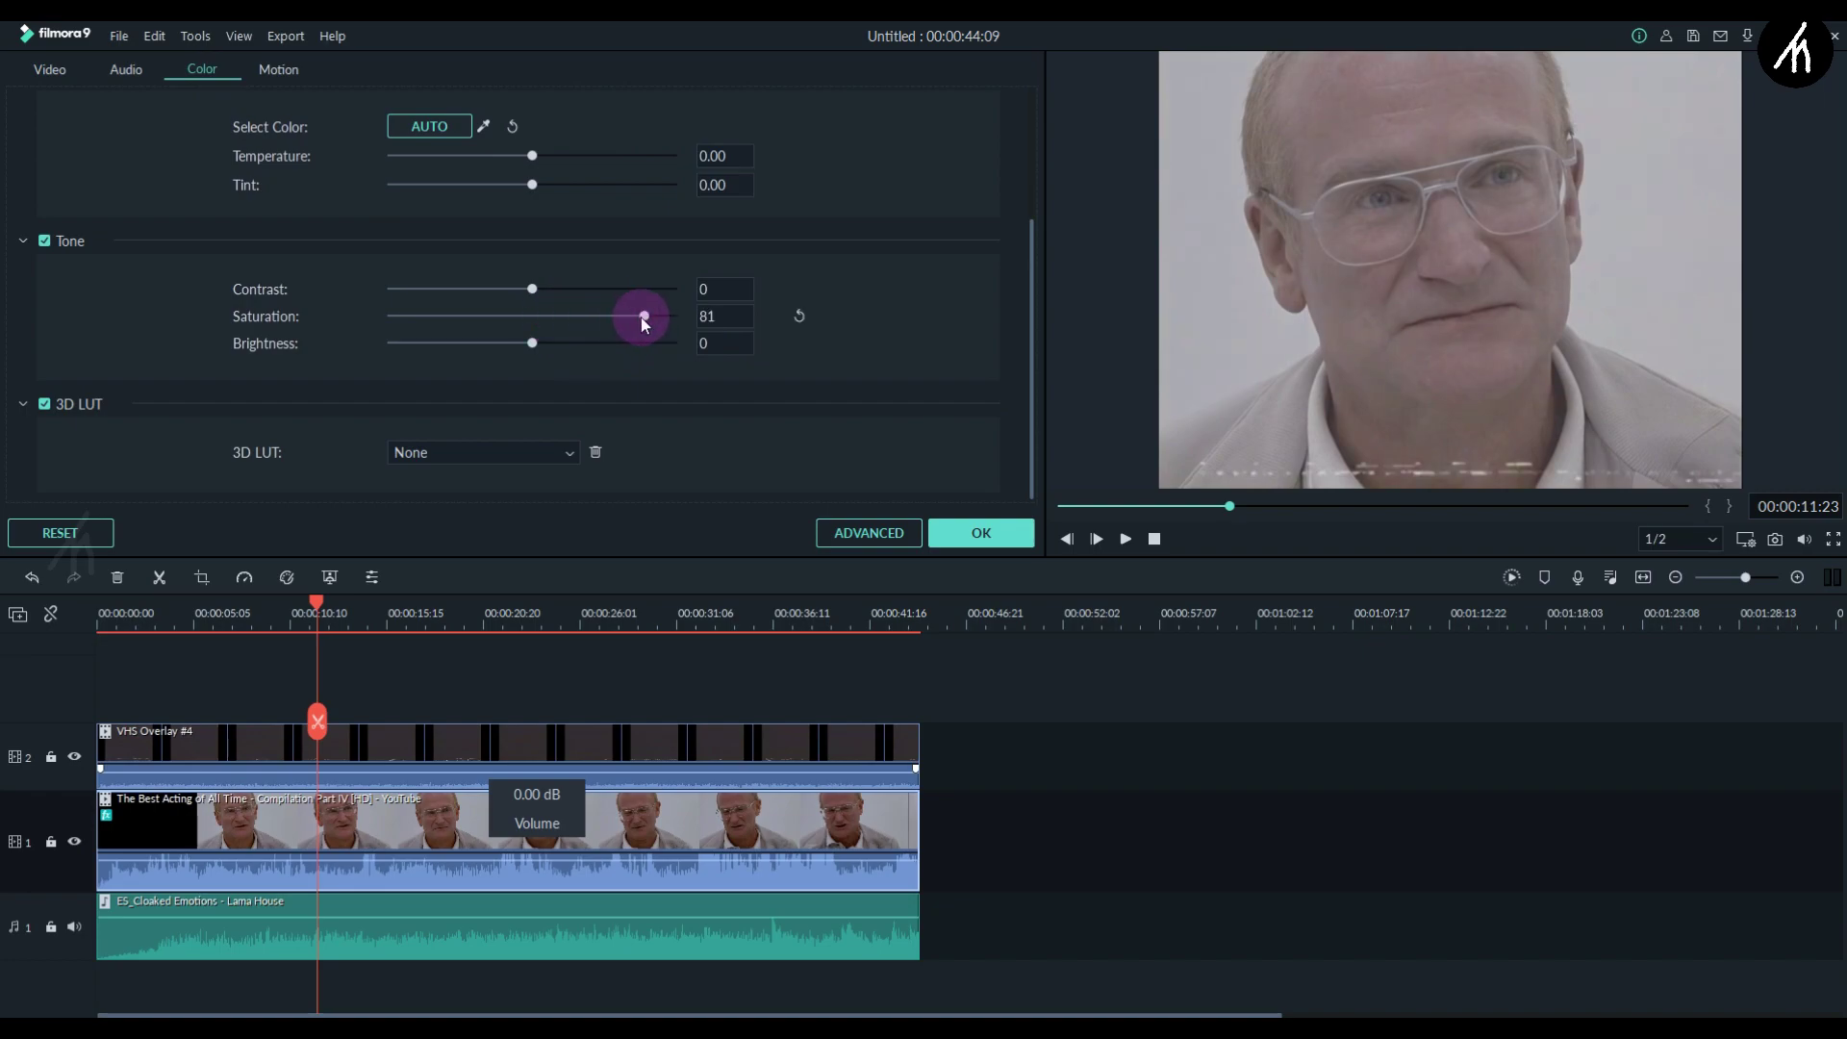
pyautogui.moveTo(391, 311); pyautogui.dragTo(559, 290)
pyautogui.moveTo(532, 156); pyautogui.dragTo(599, 152)
pyautogui.click(410, 454)
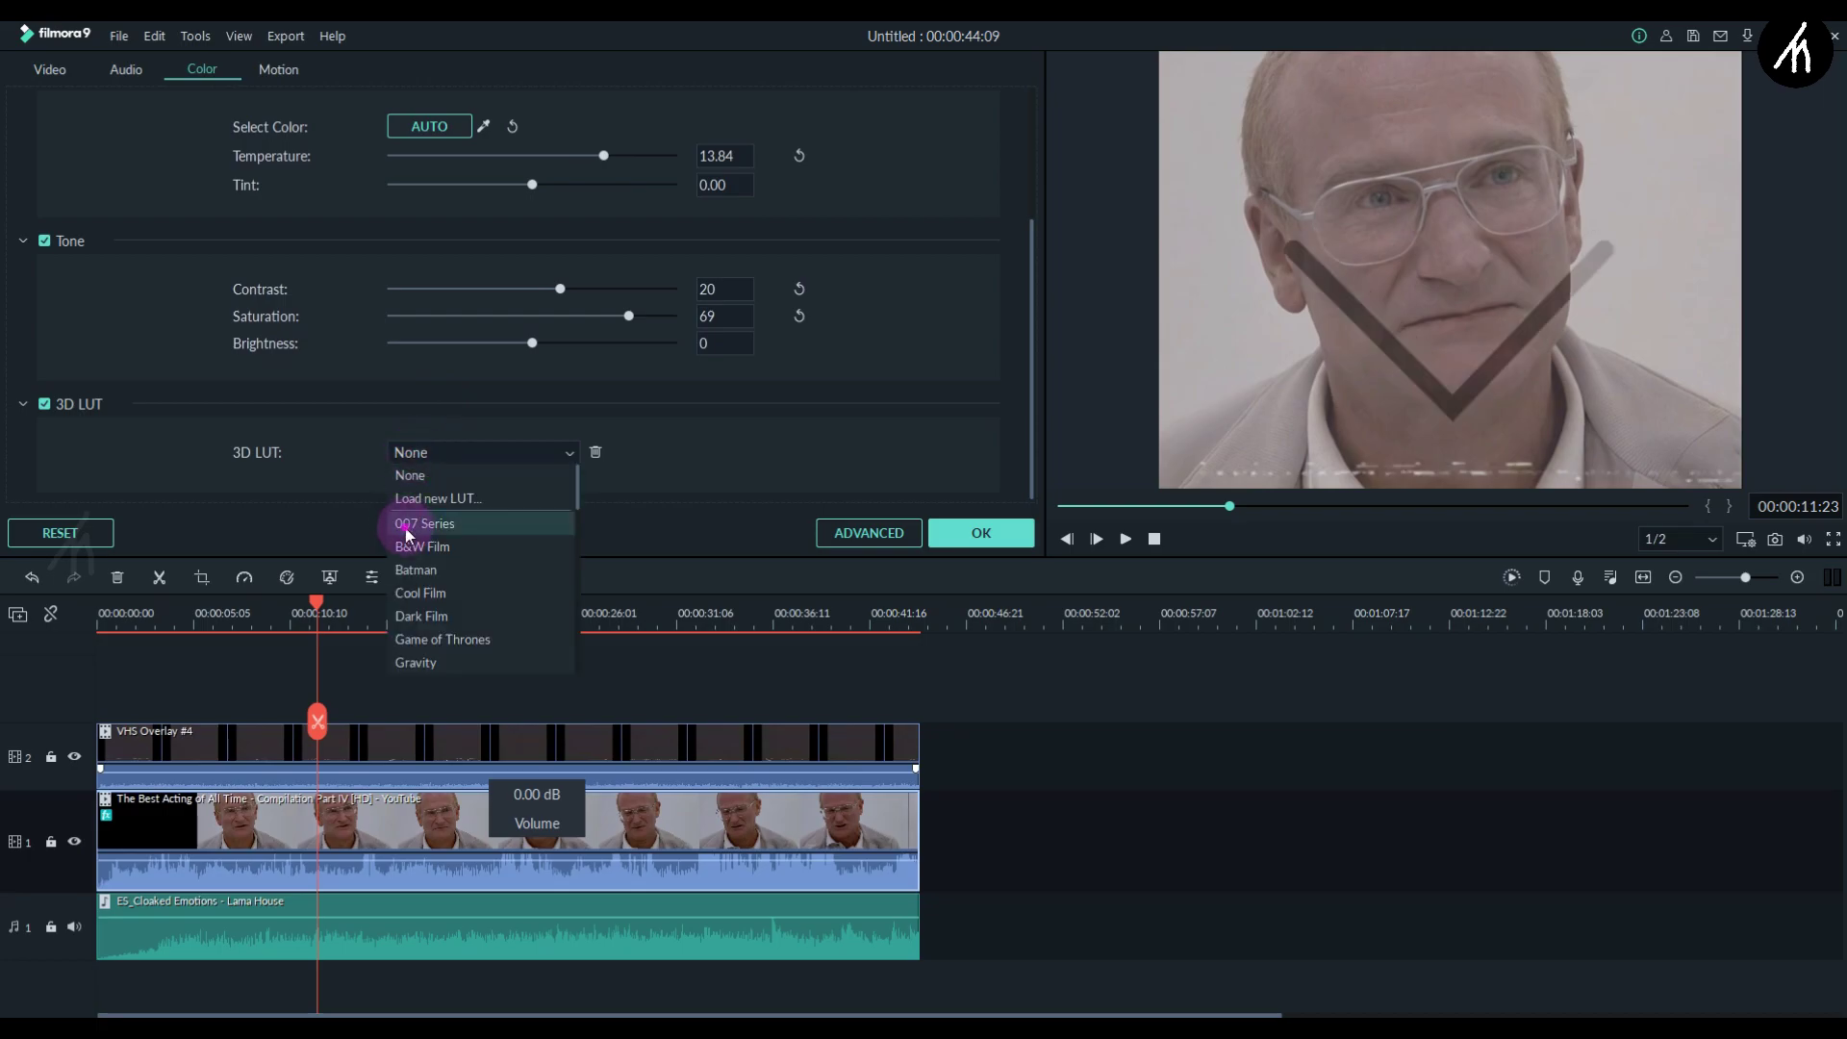
pyautogui.click(400, 520)
pyautogui.click(977, 532)
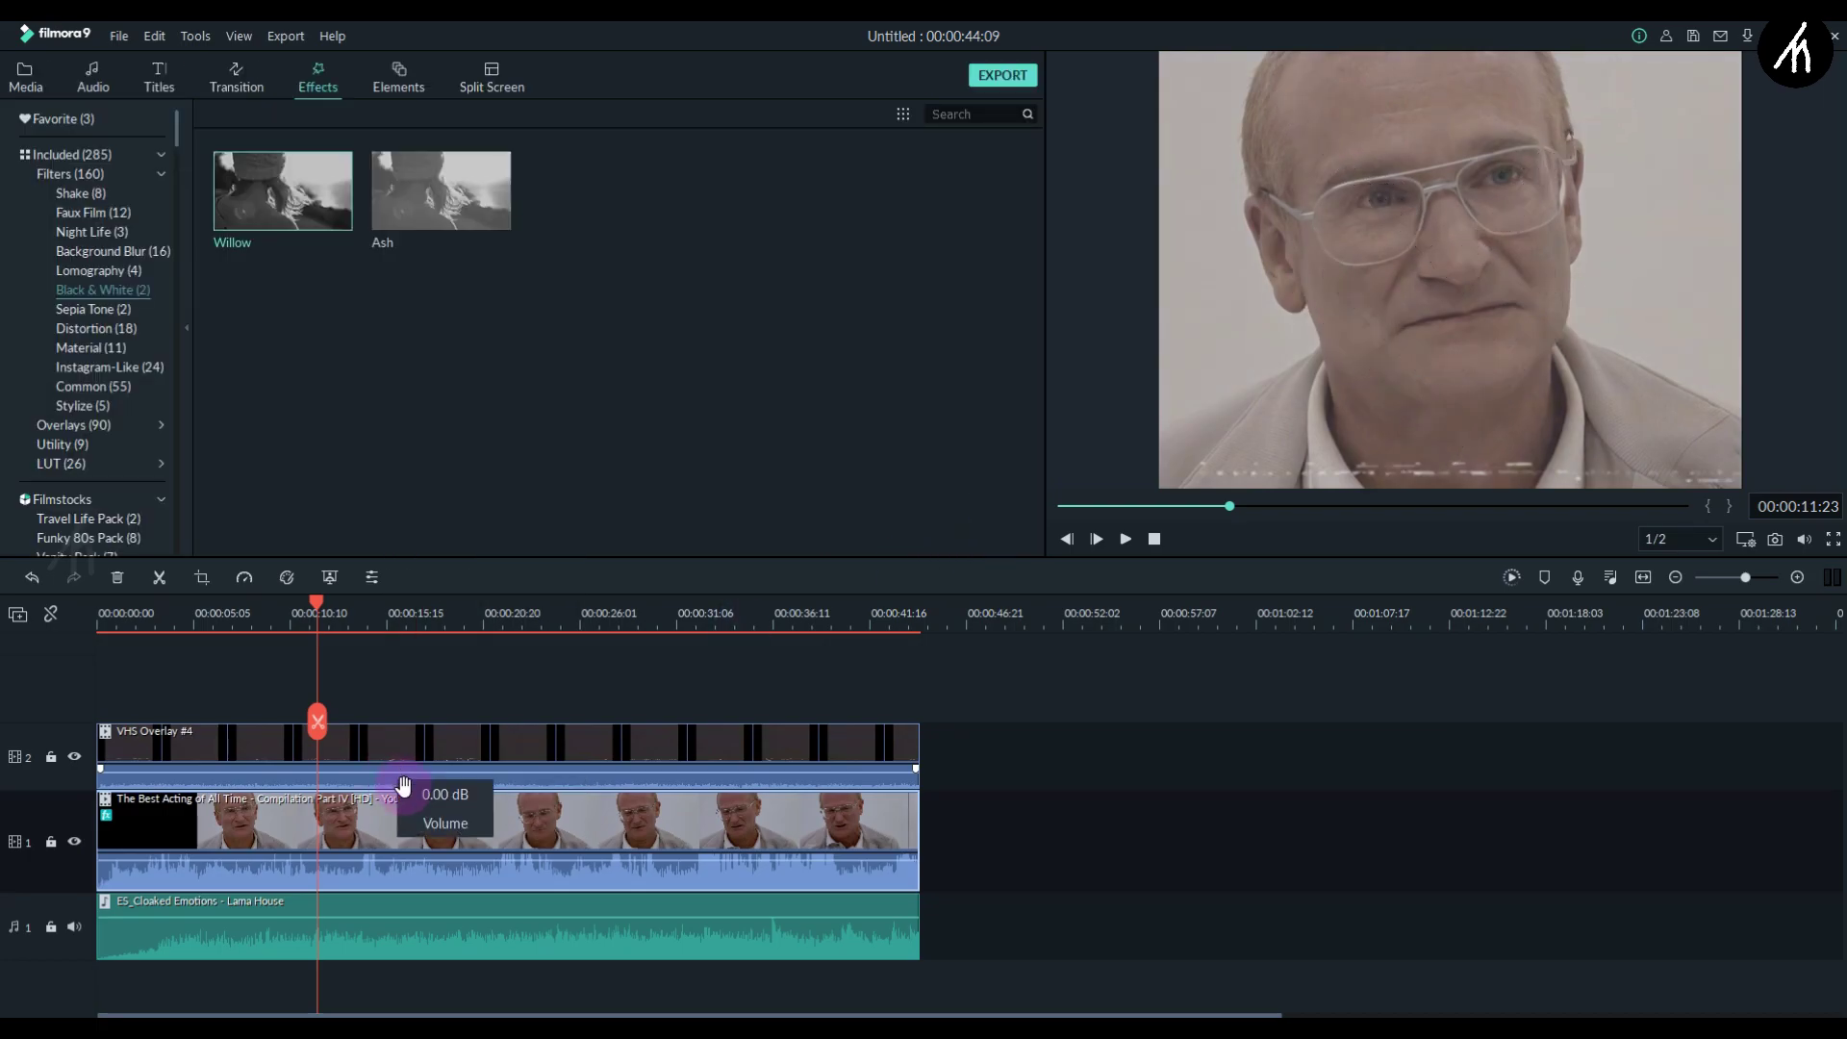
# Step: Fine-tune the Willow filter's alpha on the main clip to 66
pyautogui.doubleClick(416, 828)
pyautogui.click(38, 71)
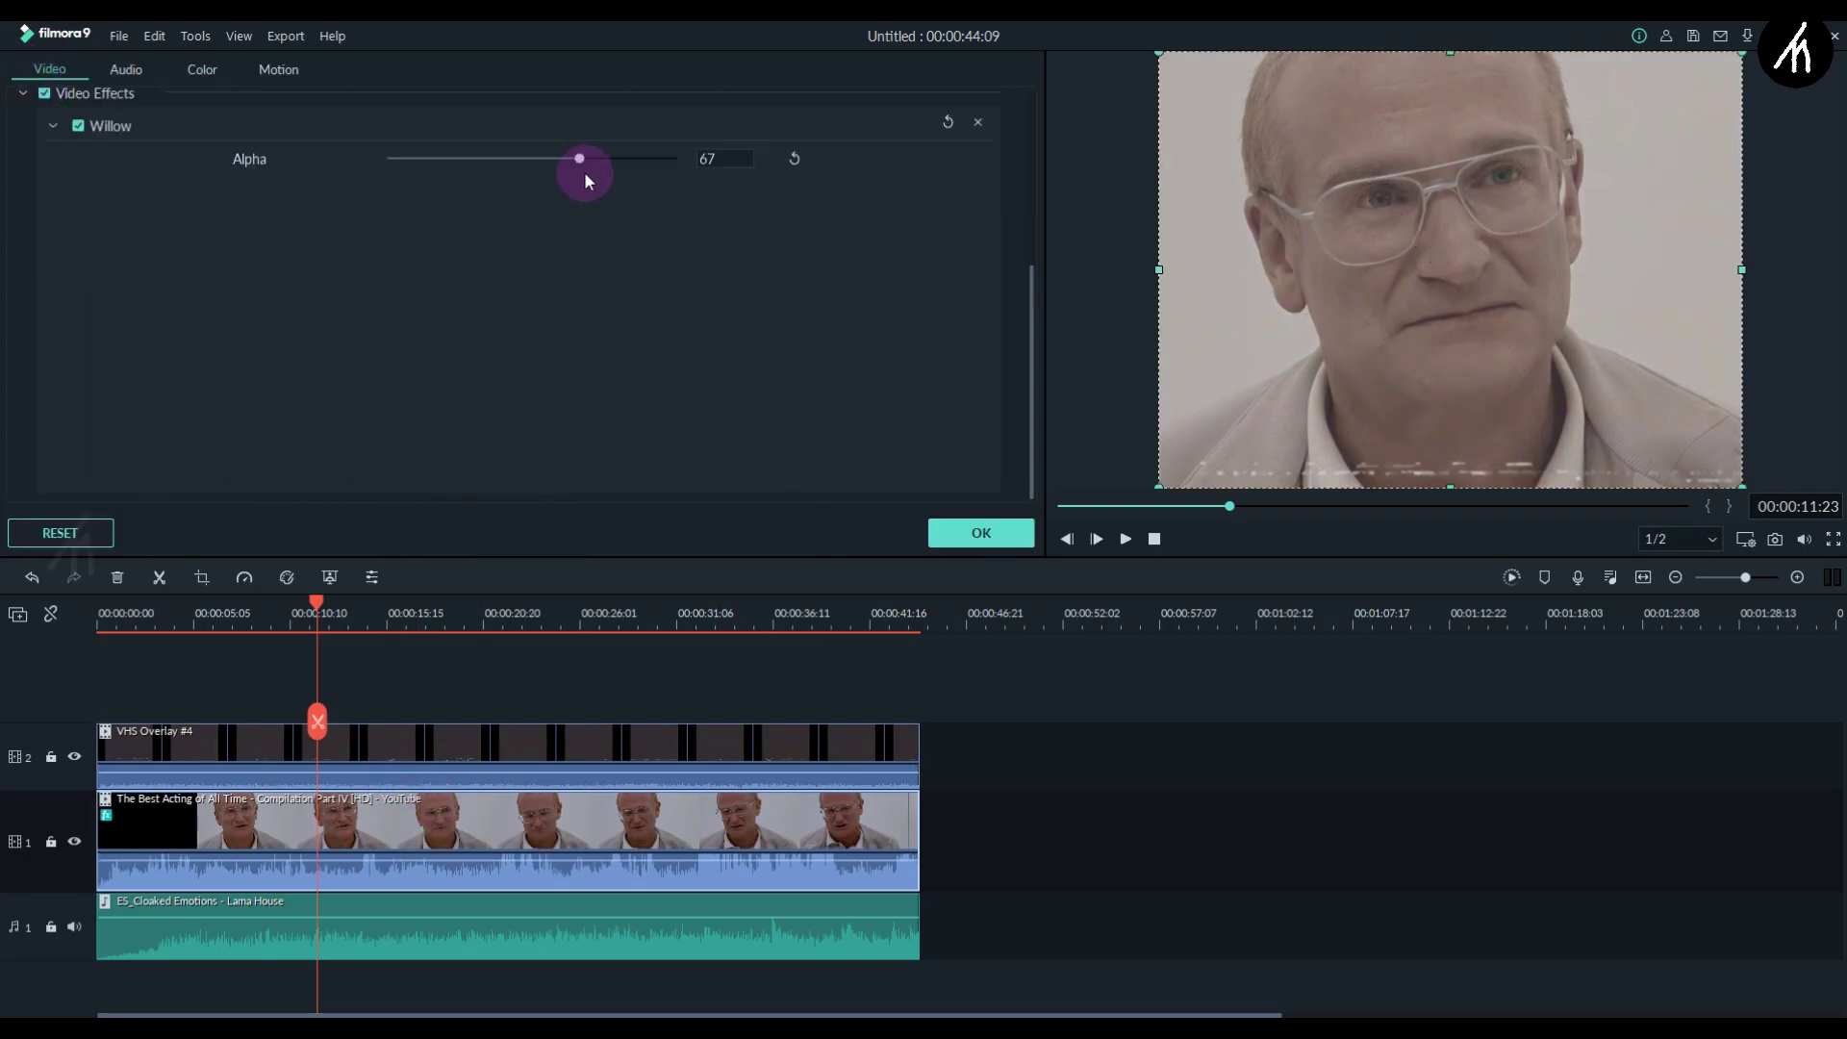
pyautogui.click(614, 158)
pyautogui.click(581, 160)
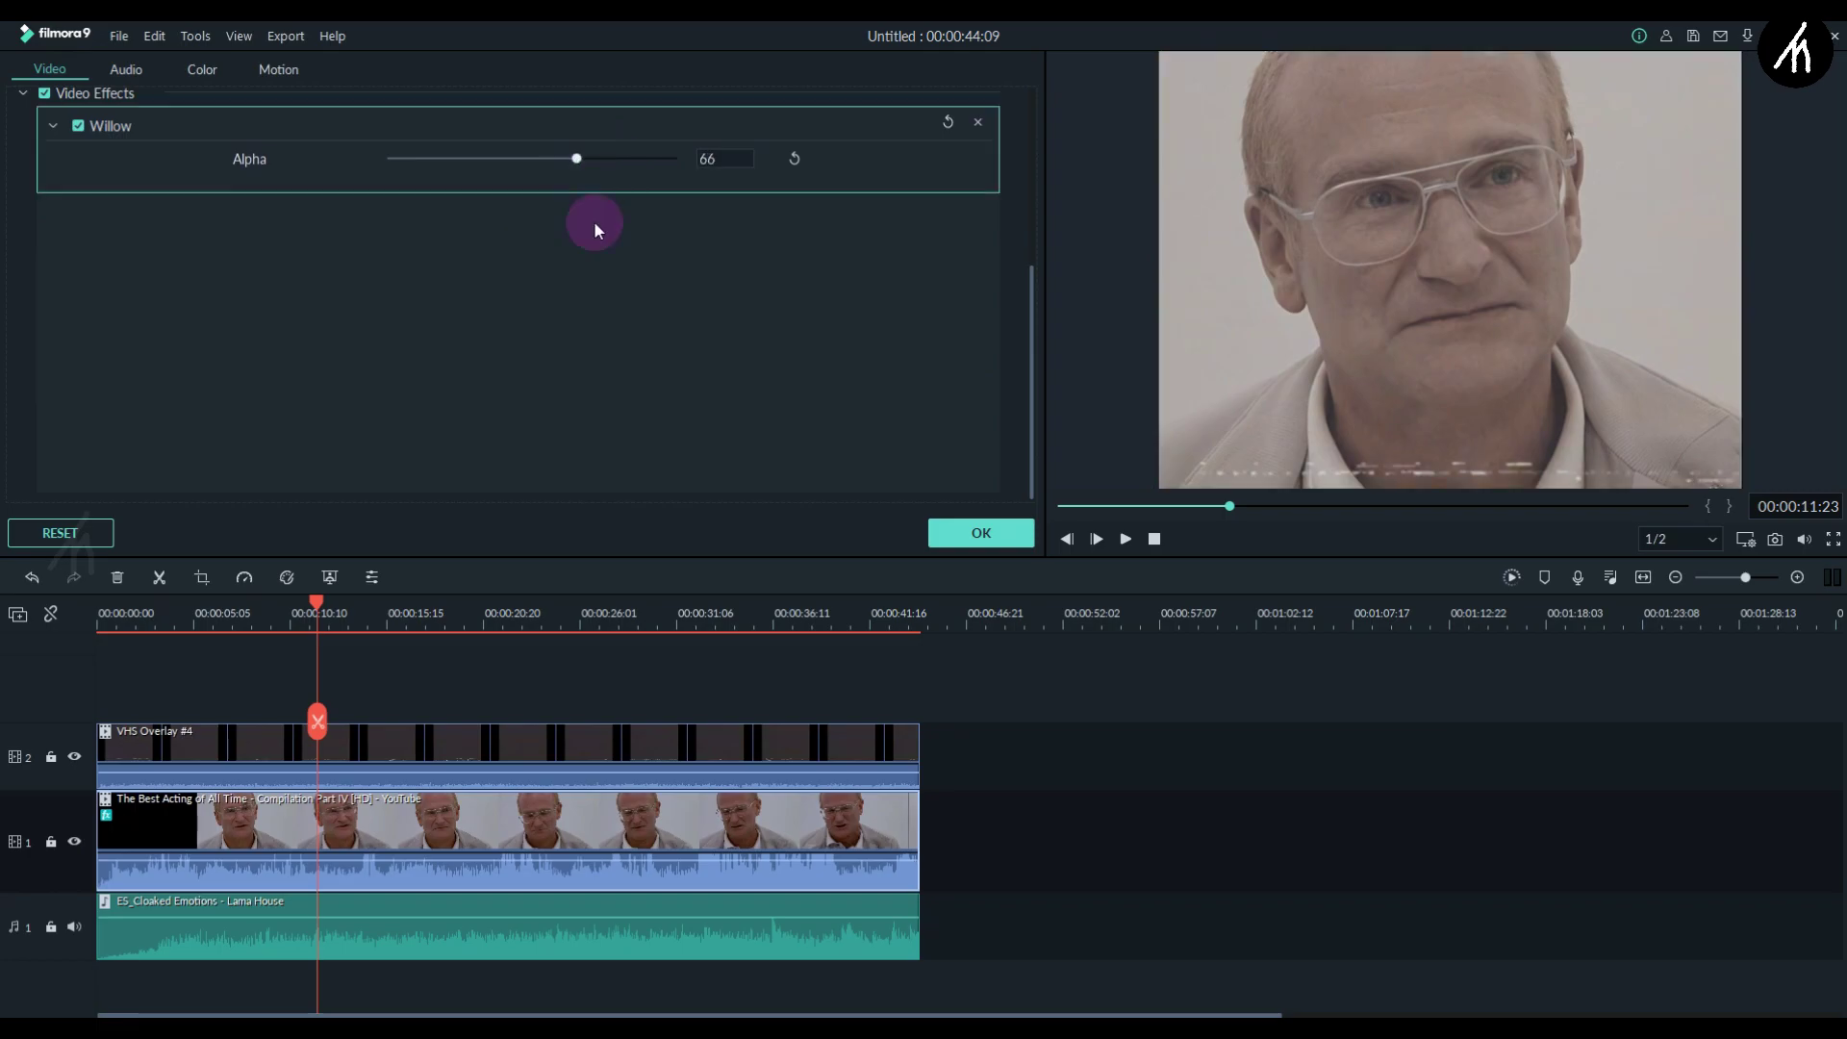
pyautogui.click(960, 534)
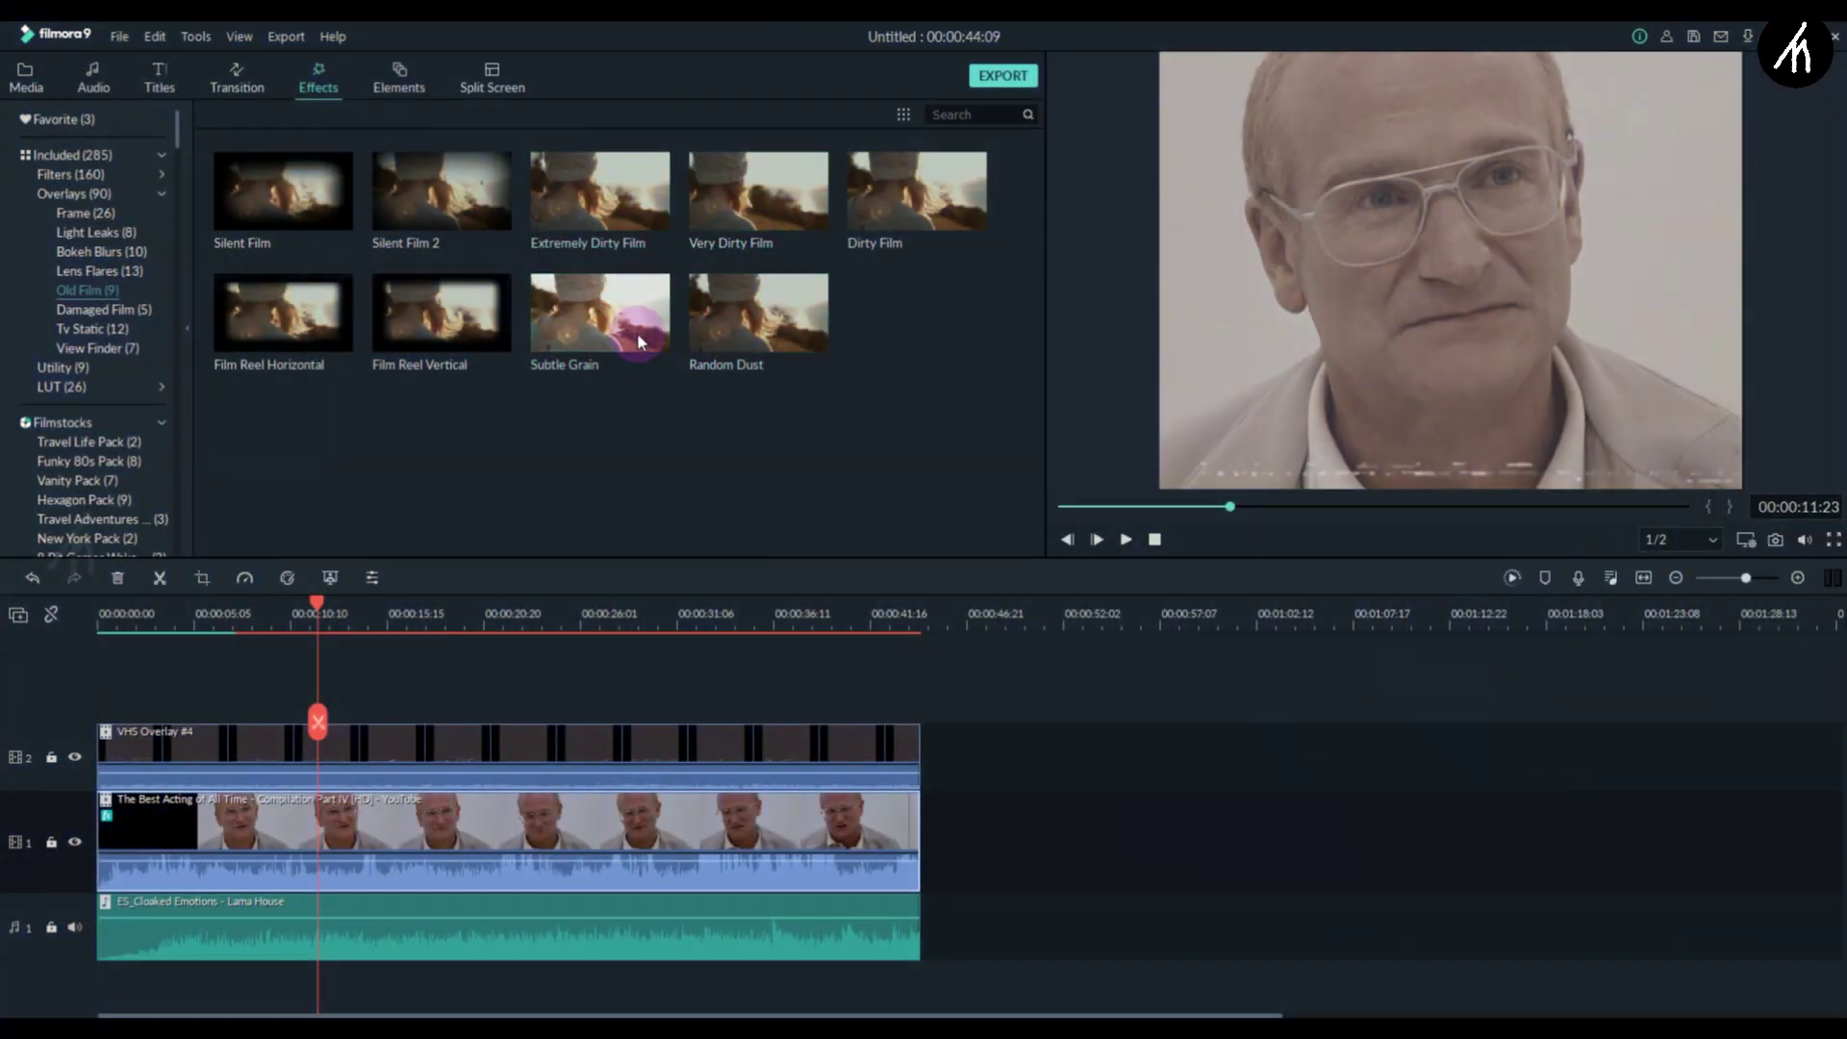
# Step: Apply the Silent Film 2 overlay from the Old Film category to the main clip and set its alpha to 26
pyautogui.click(708, 298)
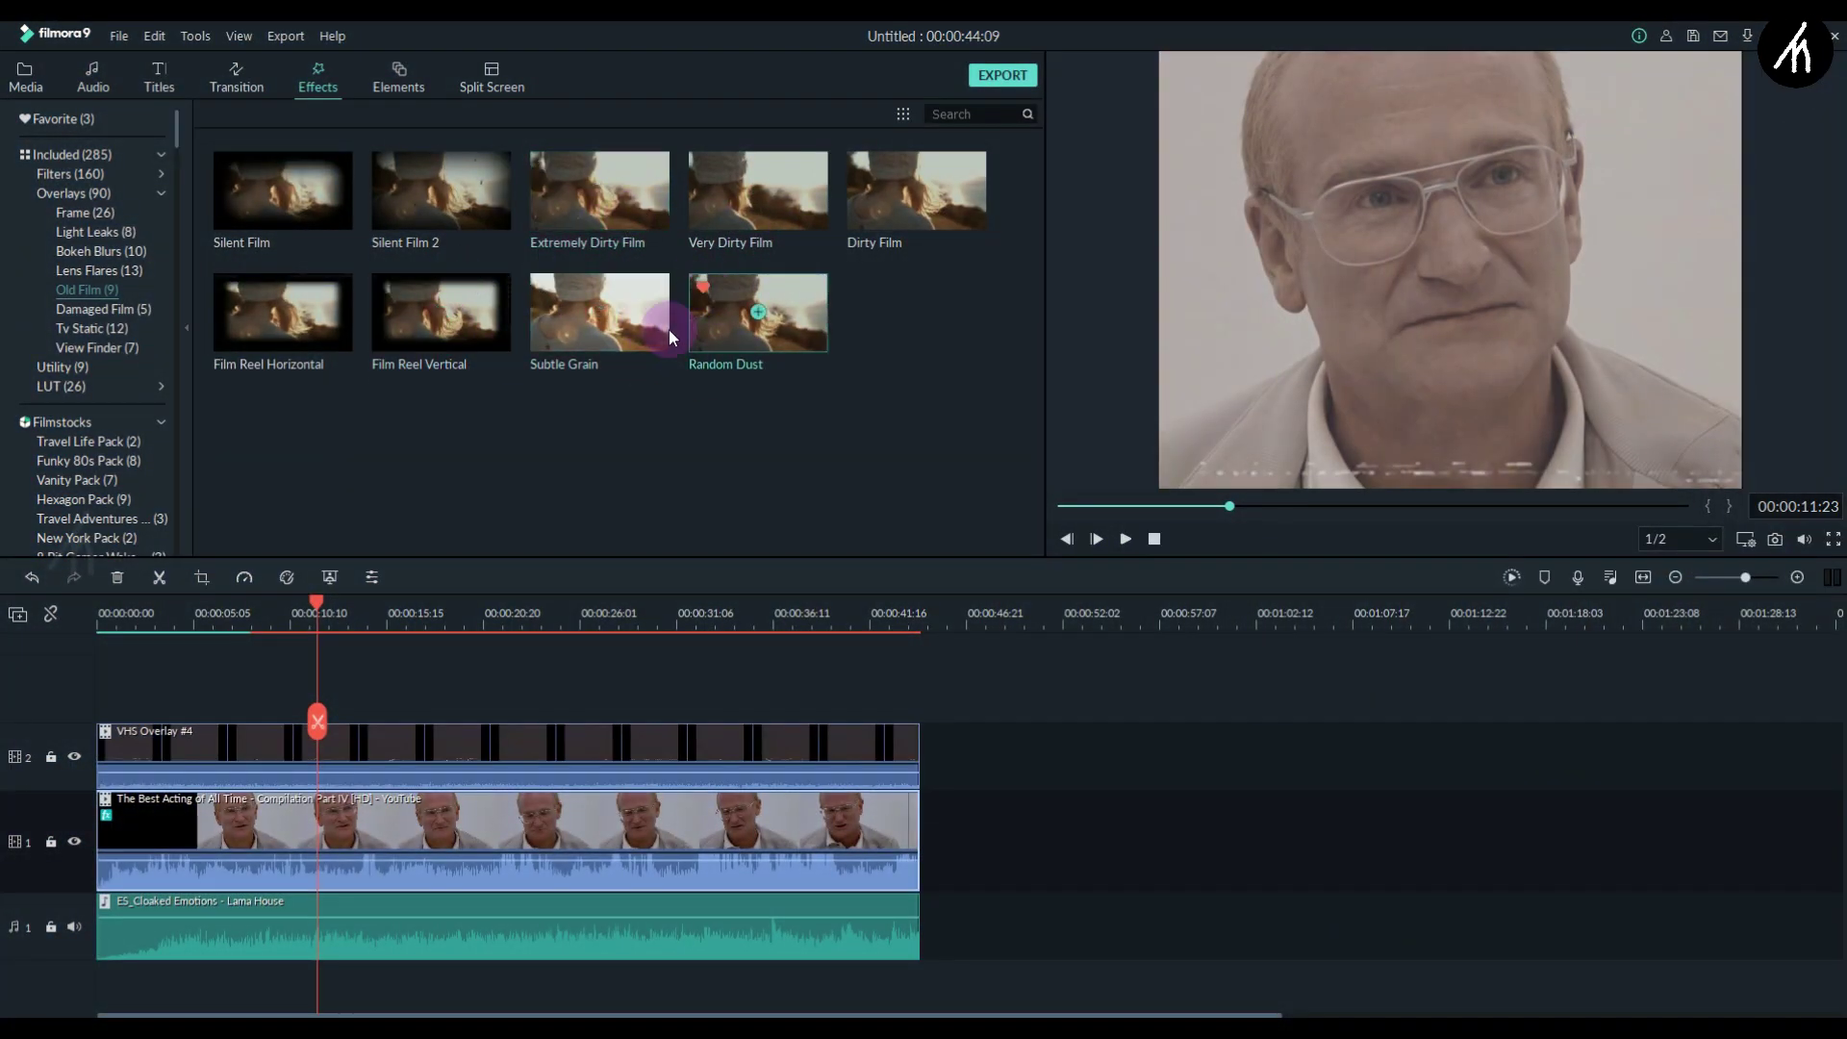
pyautogui.moveTo(491, 218); pyautogui.dragTo(362, 819)
pyautogui.doubleClick(362, 823)
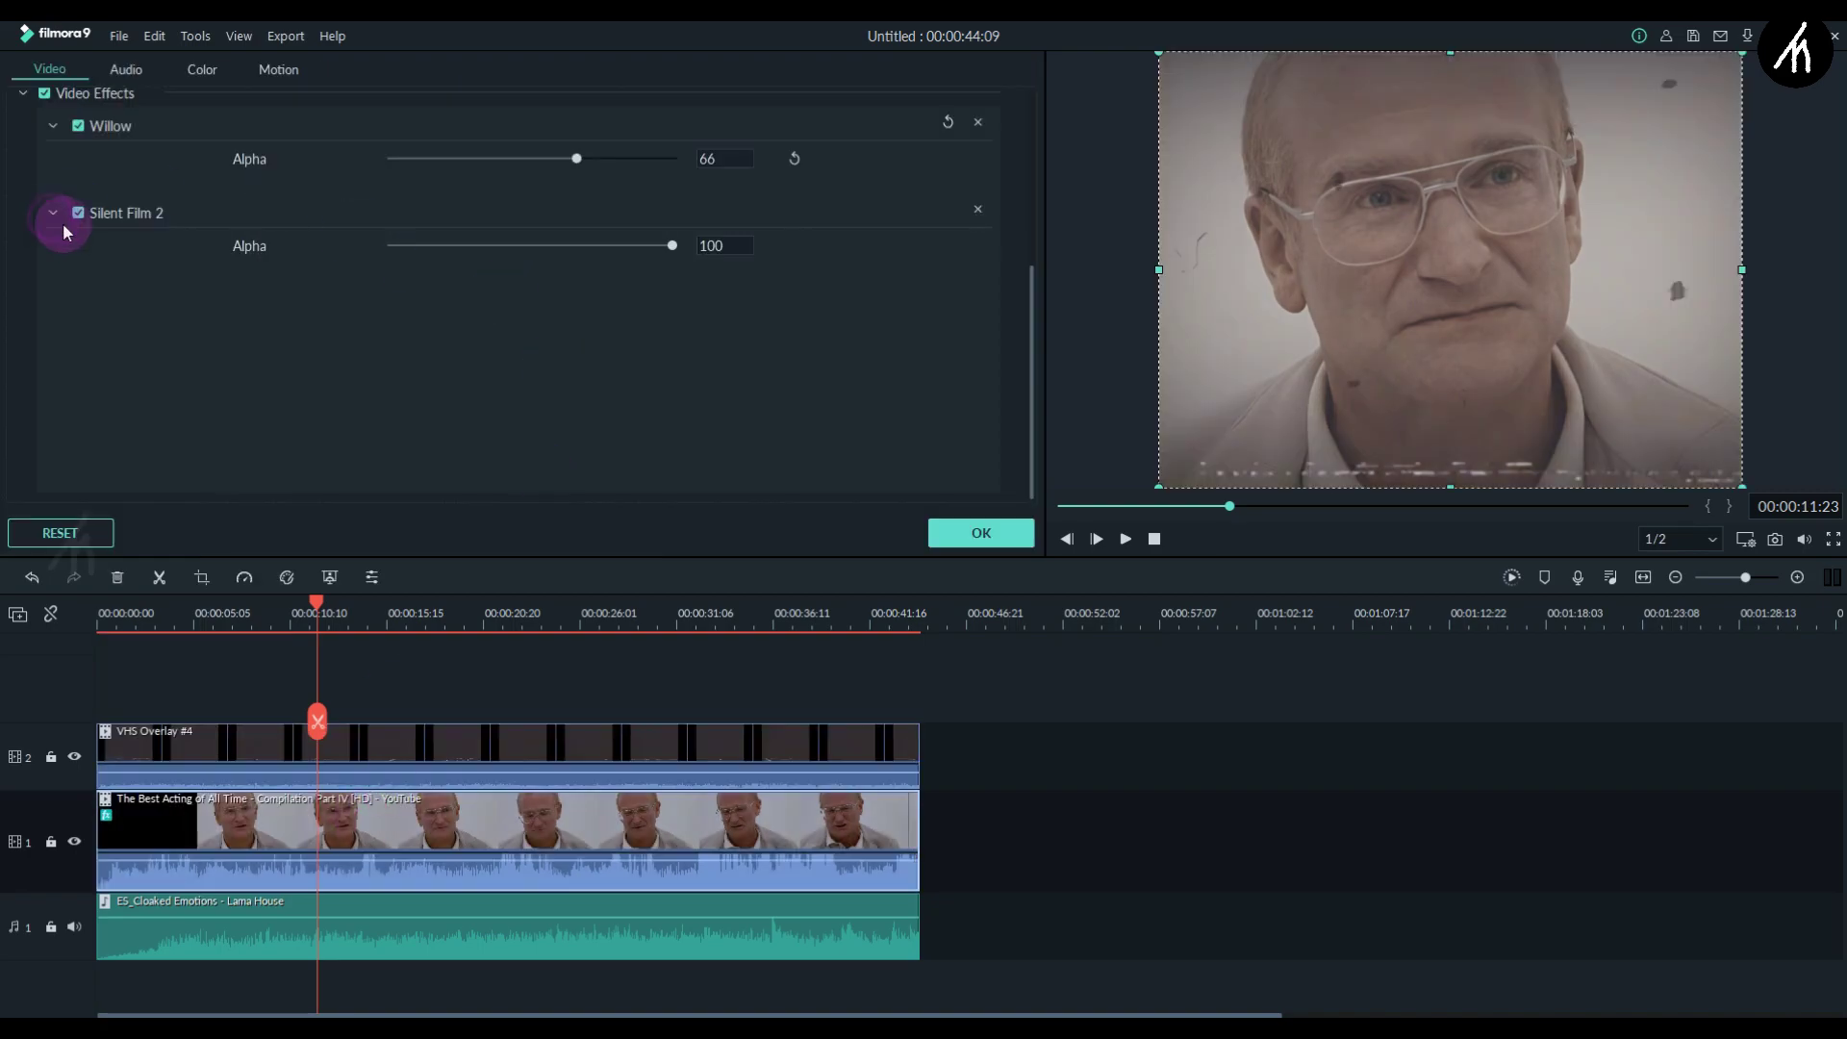
pyautogui.click(483, 247)
pyautogui.click(981, 533)
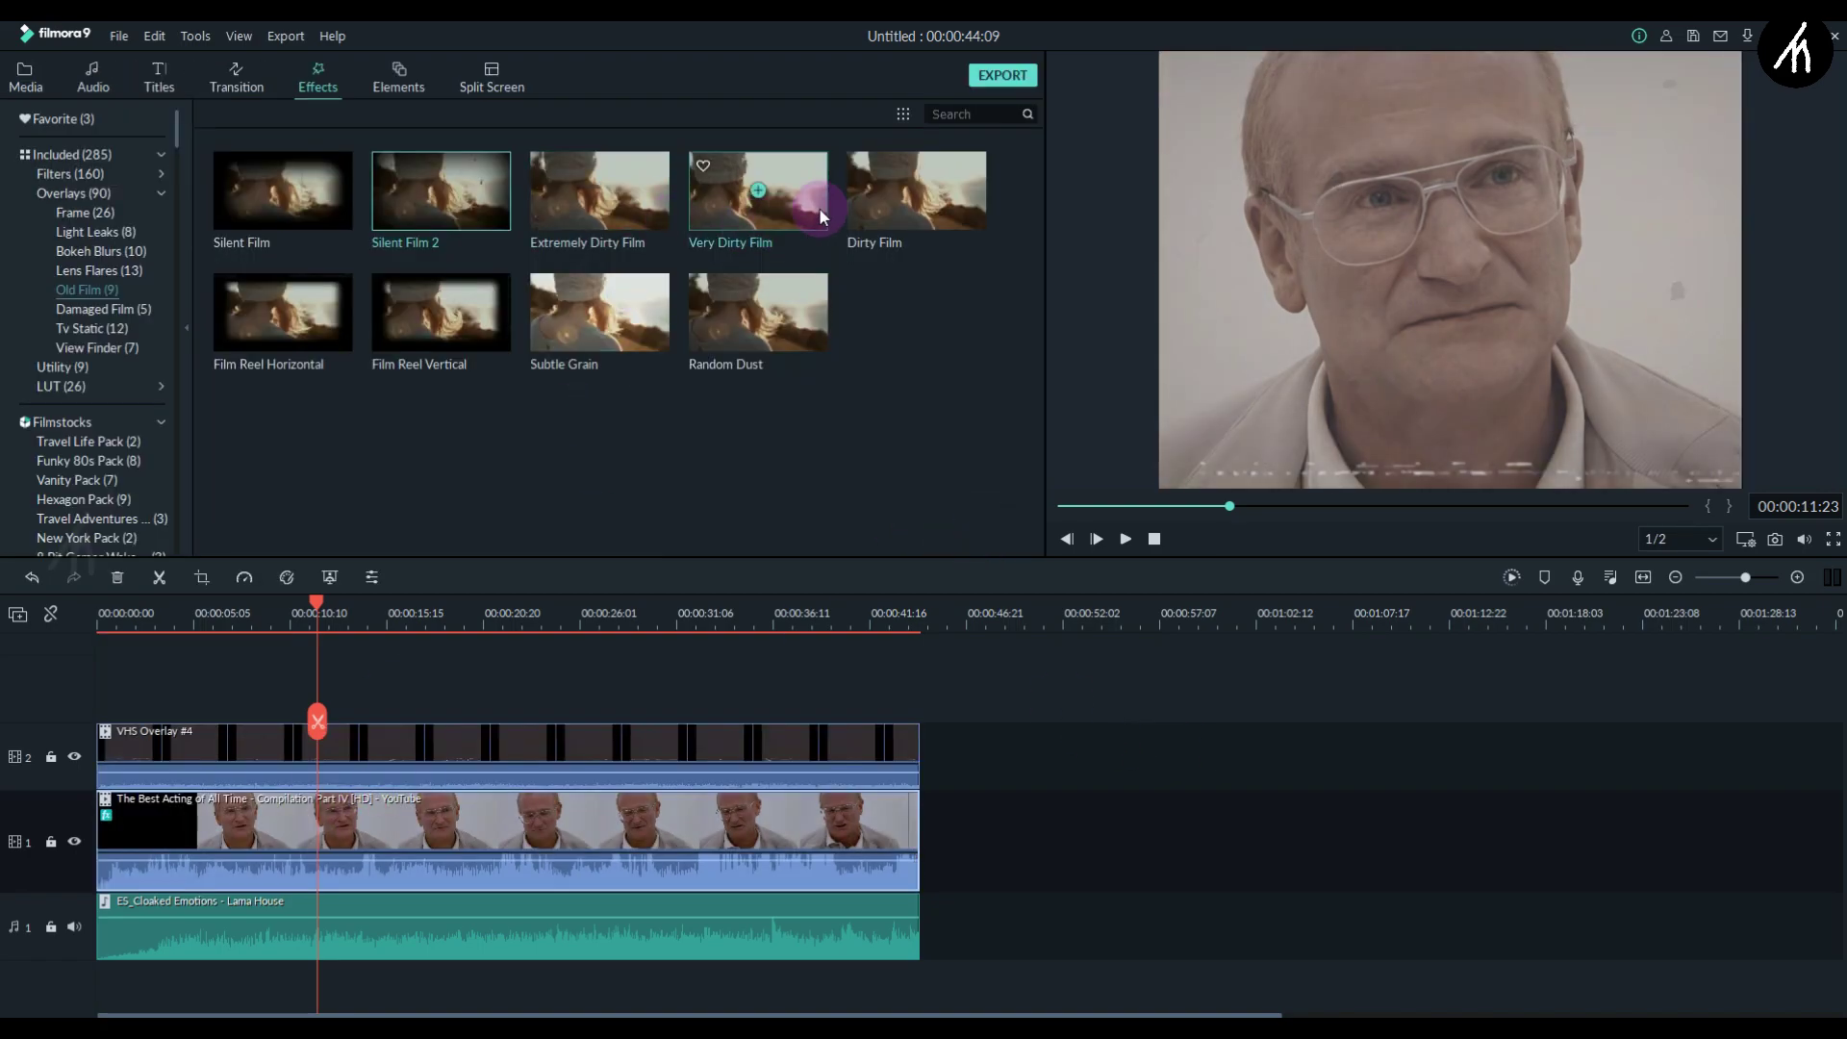
# Step: Apply the Random Dust overlay to the main clip and set its alpha to 68
pyautogui.moveTo(757, 313); pyautogui.dragTo(384, 815)
pyautogui.doubleClick(384, 814)
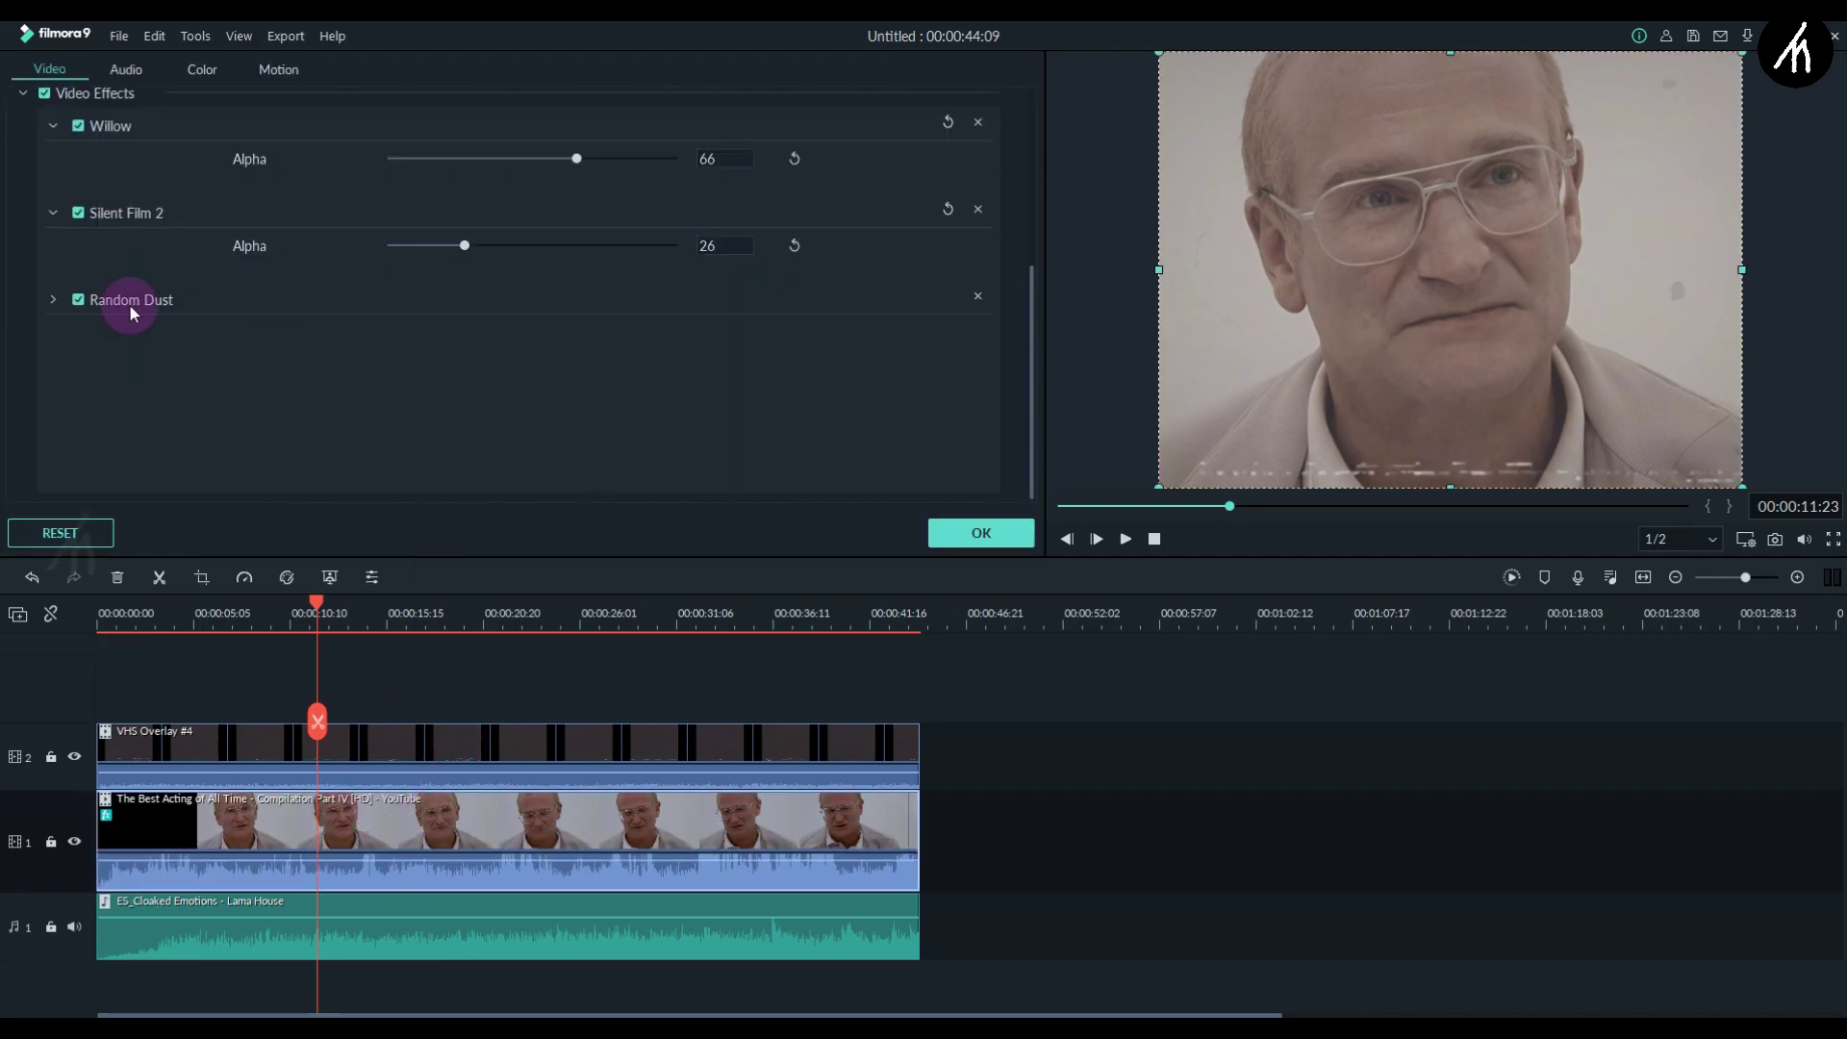
pyautogui.click(55, 304)
pyautogui.moveTo(525, 330); pyautogui.dragTo(586, 330)
pyautogui.click(969, 524)
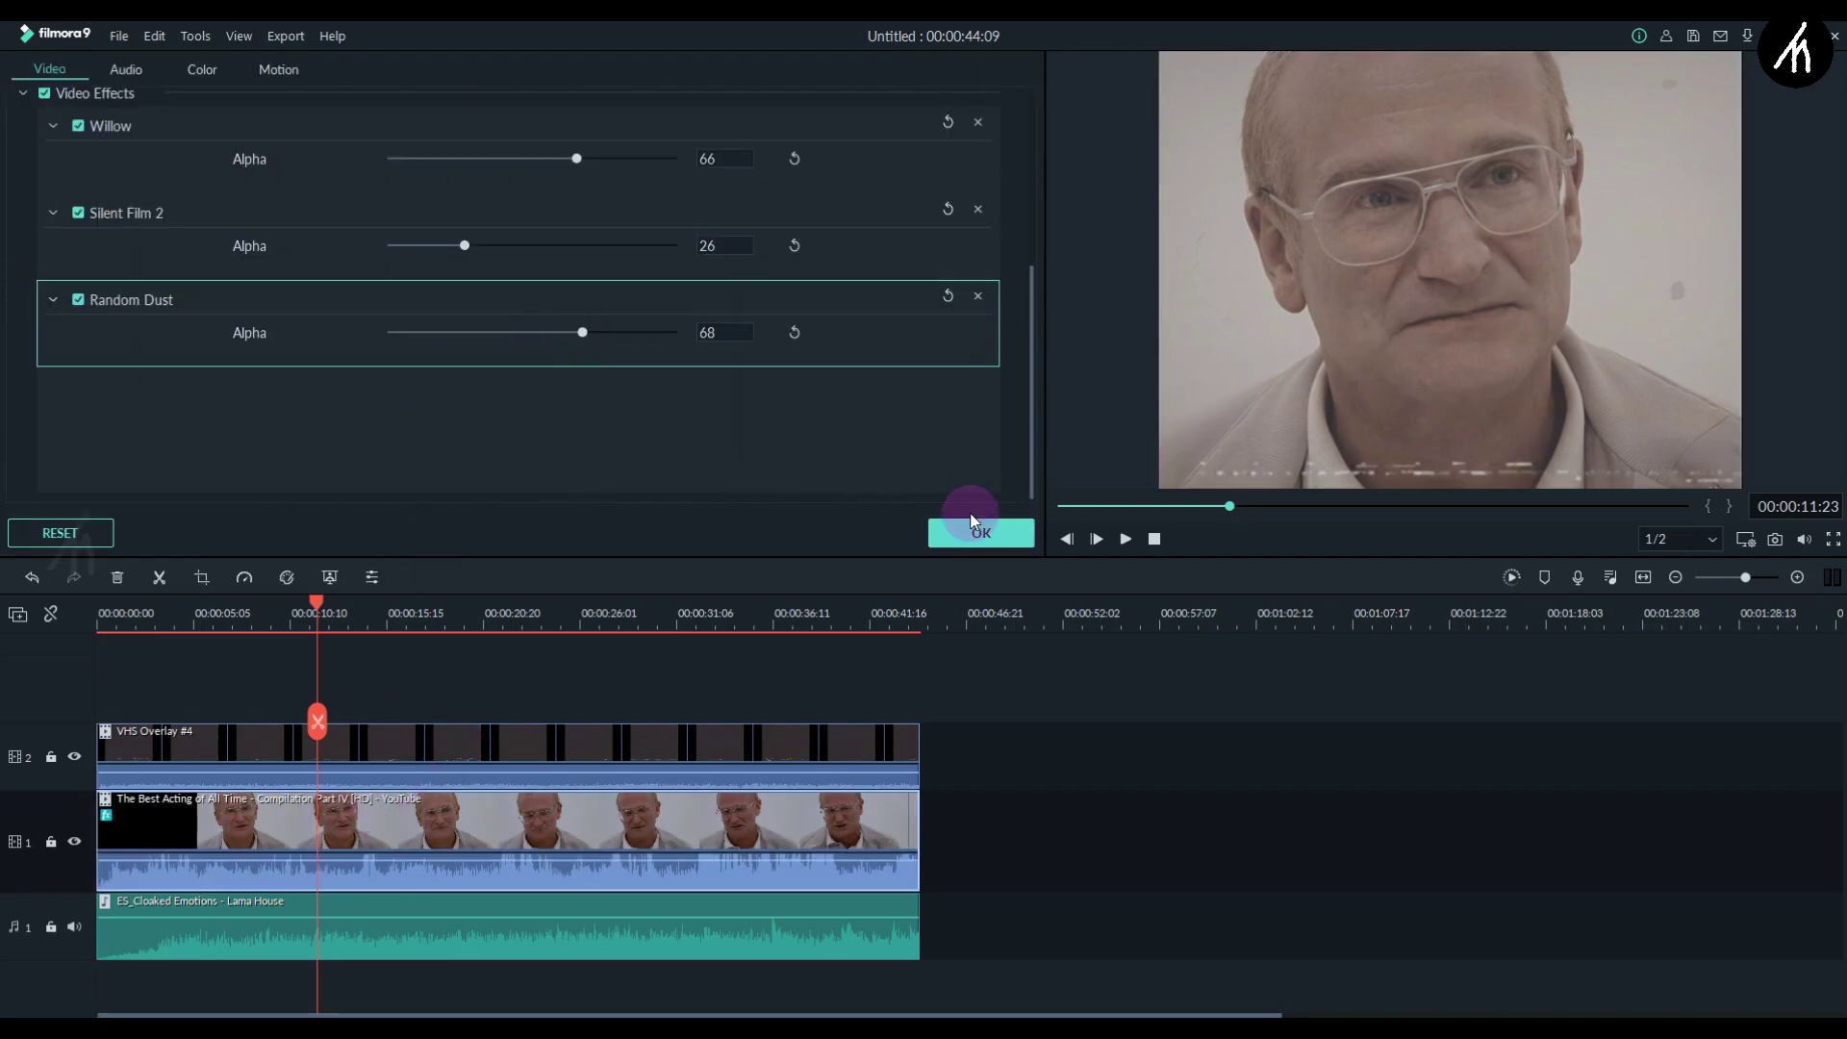
# Step: Return to the start of the timeline and render a preview of the finished look
pyautogui.click(1064, 504)
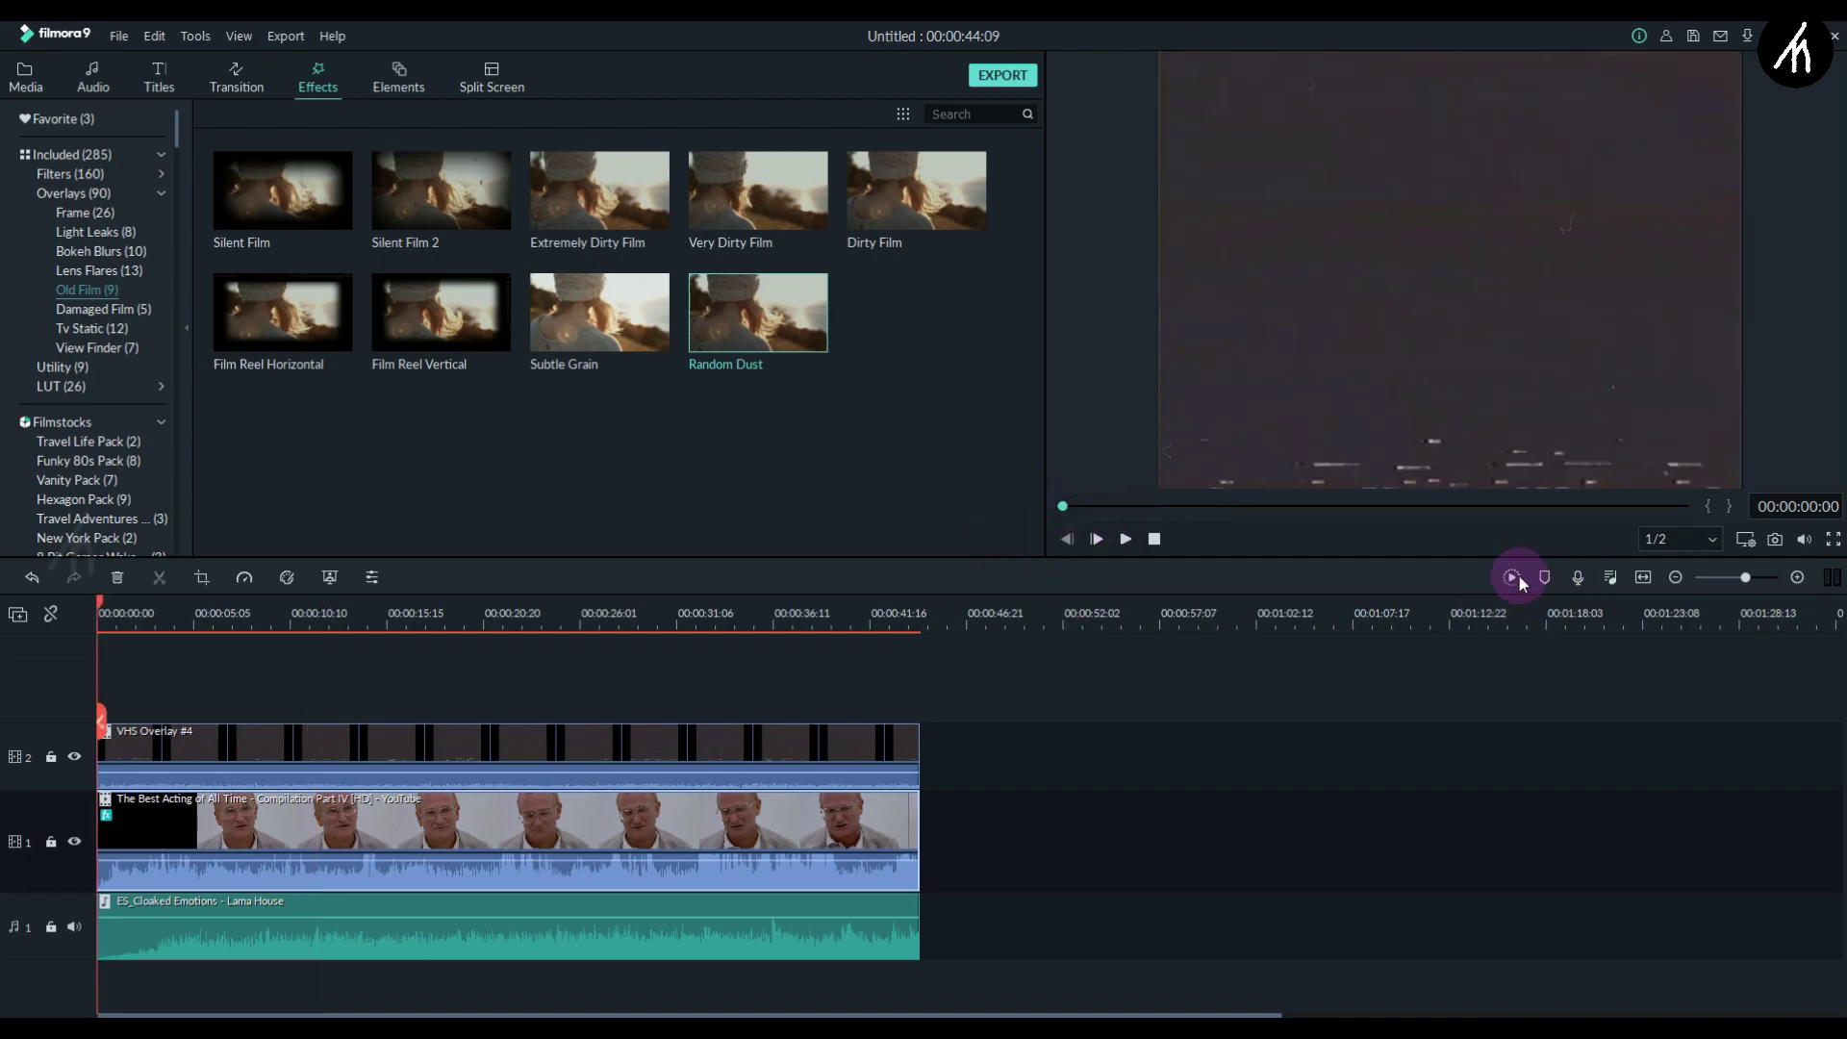
pyautogui.press('space')
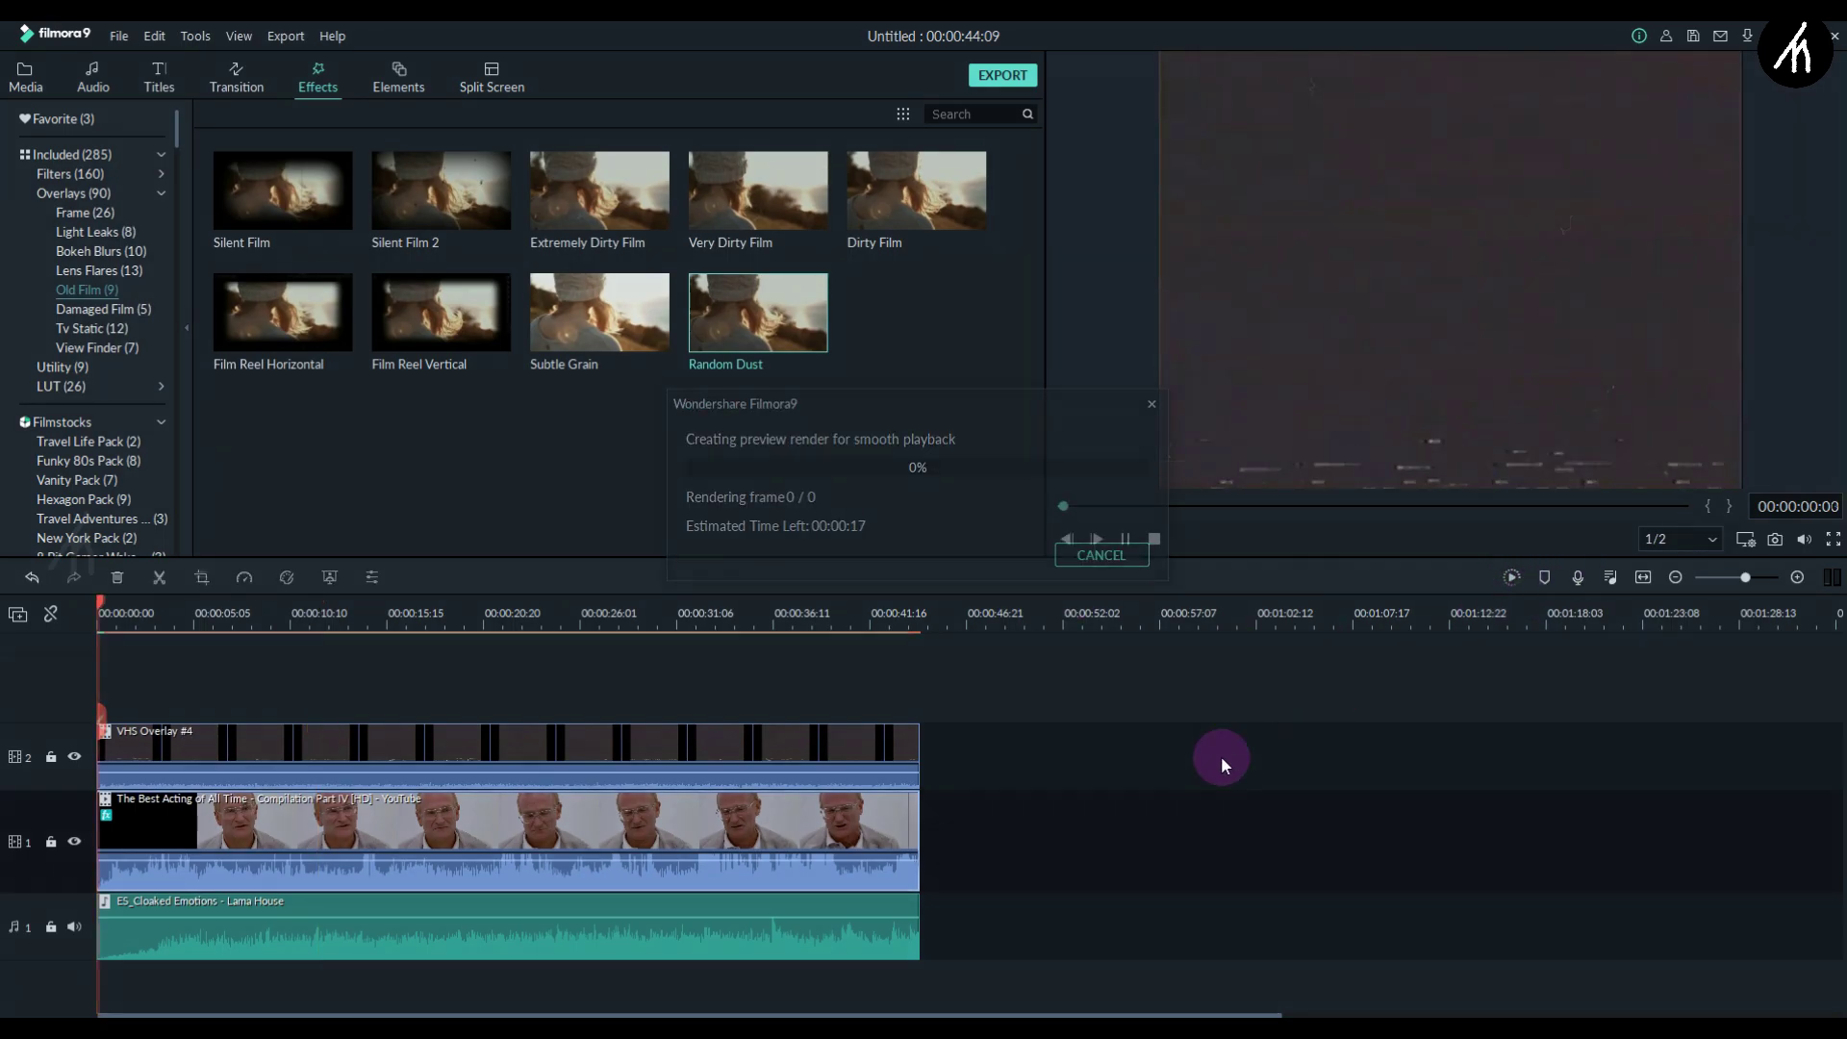